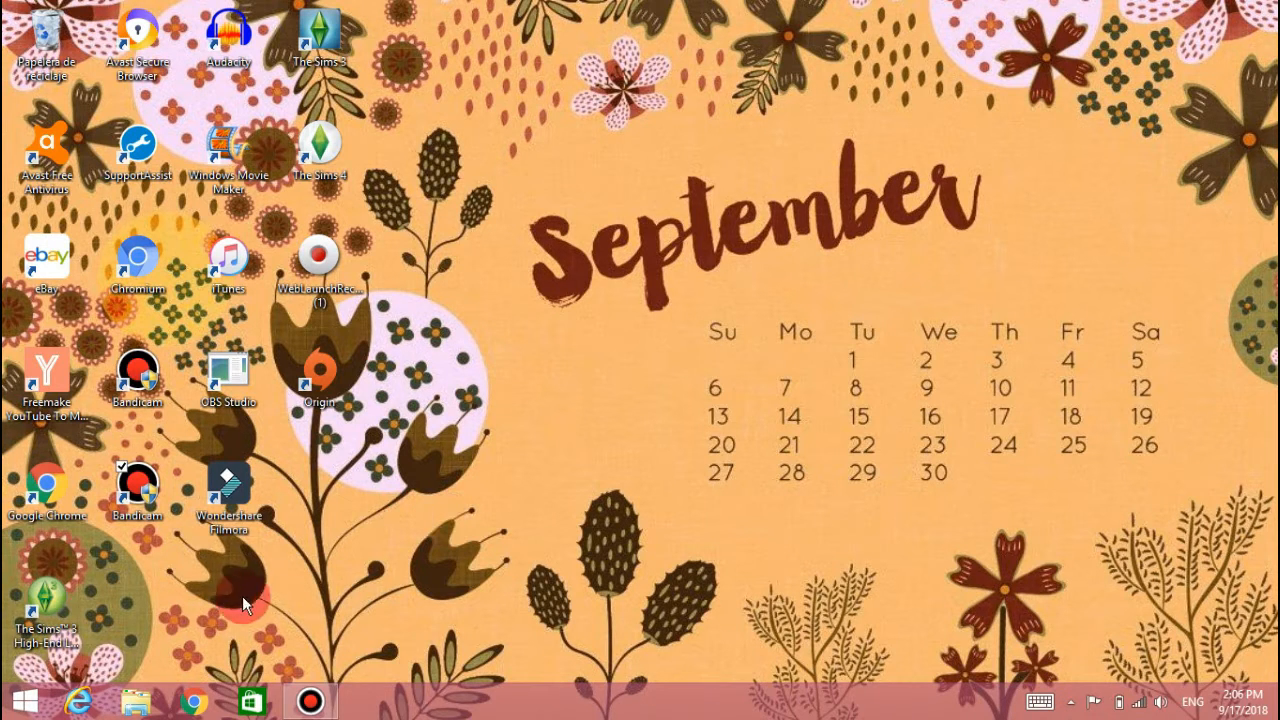
Launch Wondershare Filmora and start a new 16:9 widescreen movie in full feature mode
{"action": "double_click", "coordinate": [228, 487]}
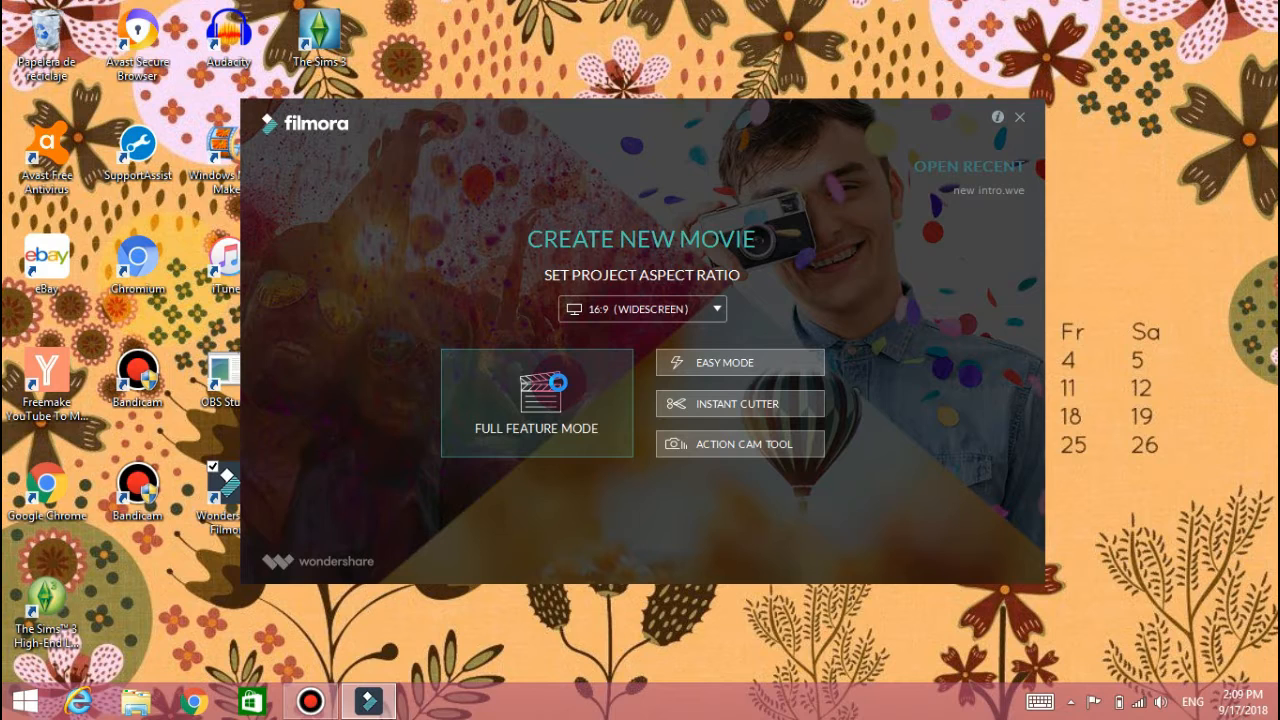
{"action": "left_click", "coordinate": [607, 380]}
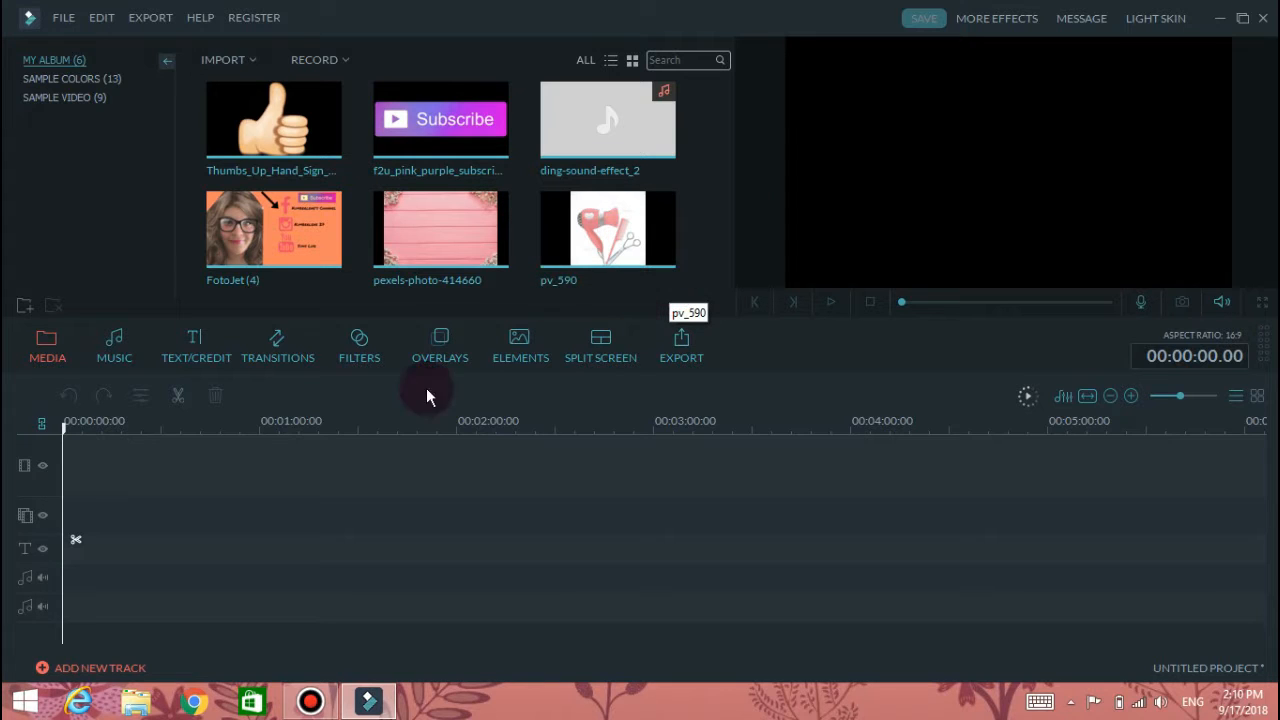
Try the pexels-photo-414660 picture as a background on the video track, and delete it from the timeline
{"action": "left_click", "coordinate": [445, 230]}
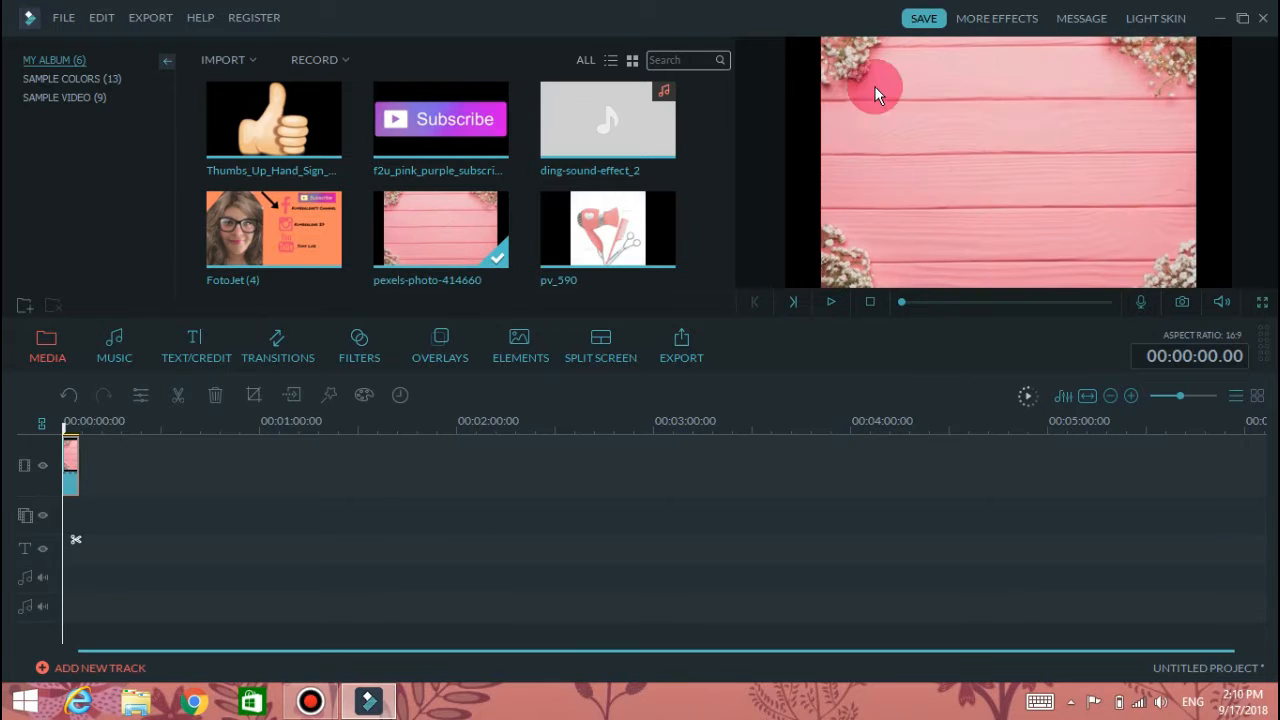
{"action": "left_click", "coordinate": [845, 237]}
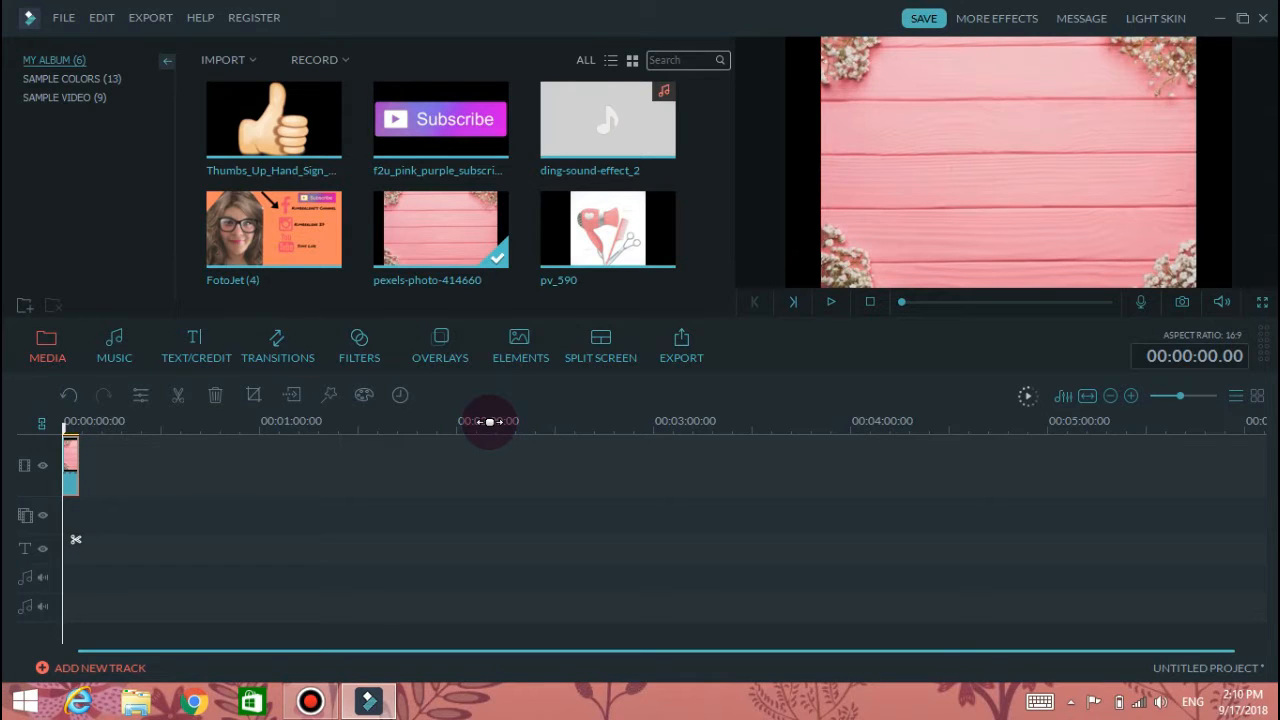
{"action": "right_click", "coordinate": [70, 485]}
{"action": "left_click", "coordinate": [116, 465]}
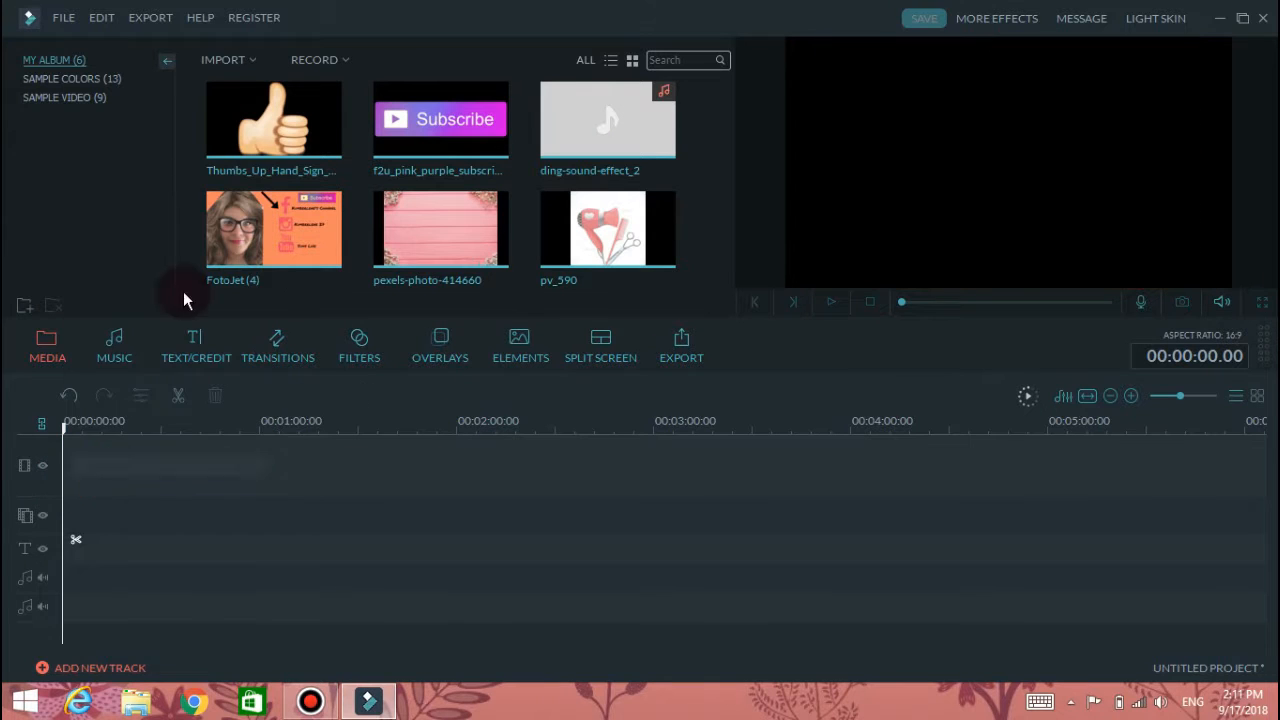
Try the Opener 1 text preset at the start of the video track, and delete it from the timeline
{"action": "left_click", "coordinate": [195, 357]}
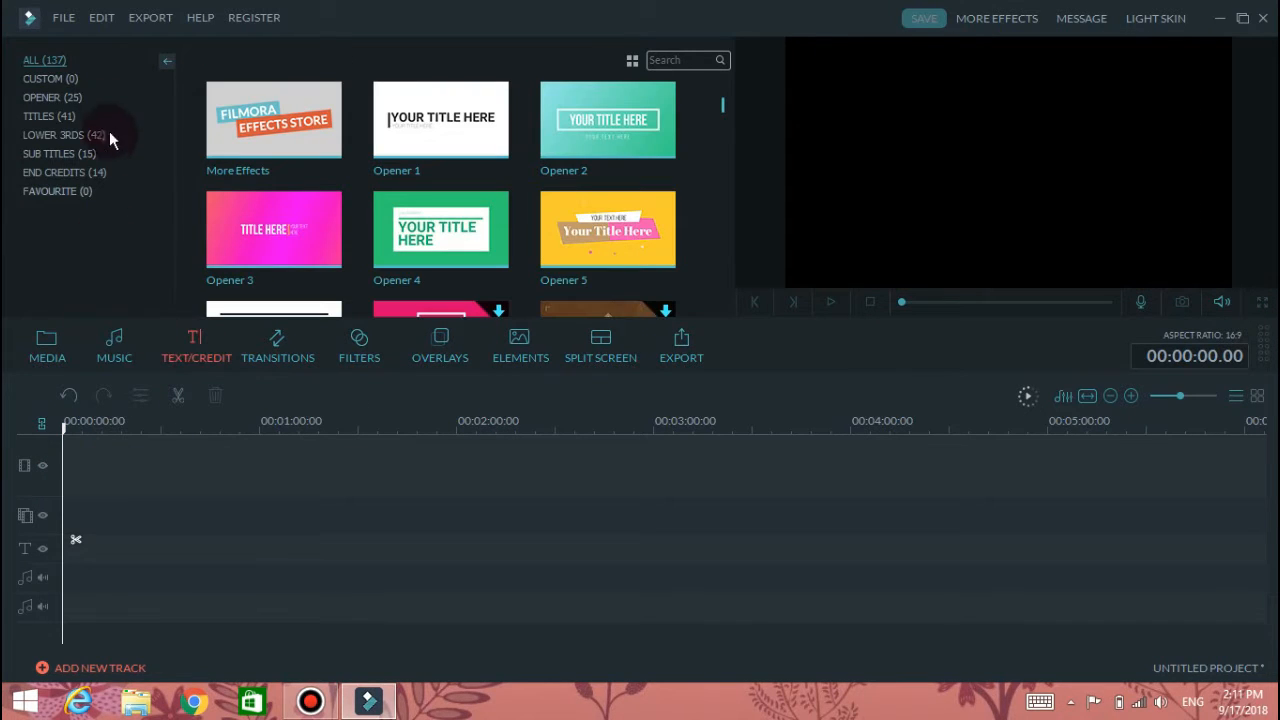
{"action": "left_click", "coordinate": [52, 97]}
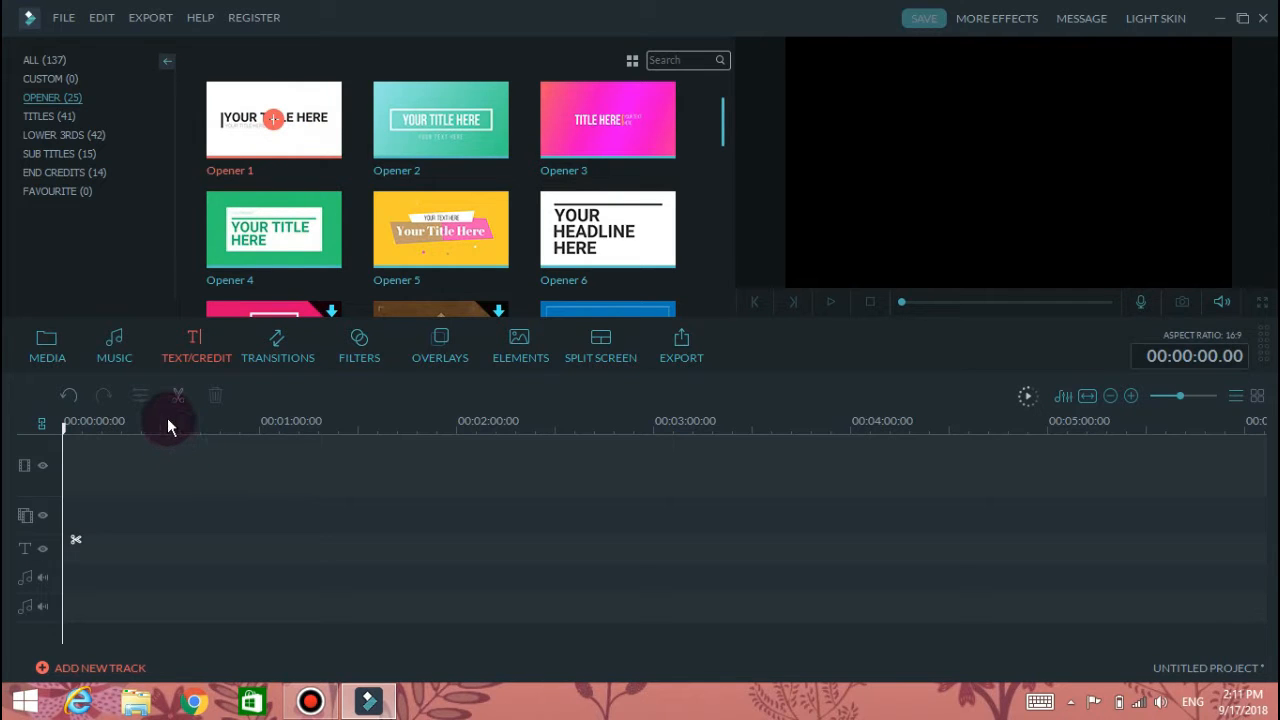
{"action": "left_click_drag", "start_coordinate": [167, 419], "coordinate": [75, 453]}
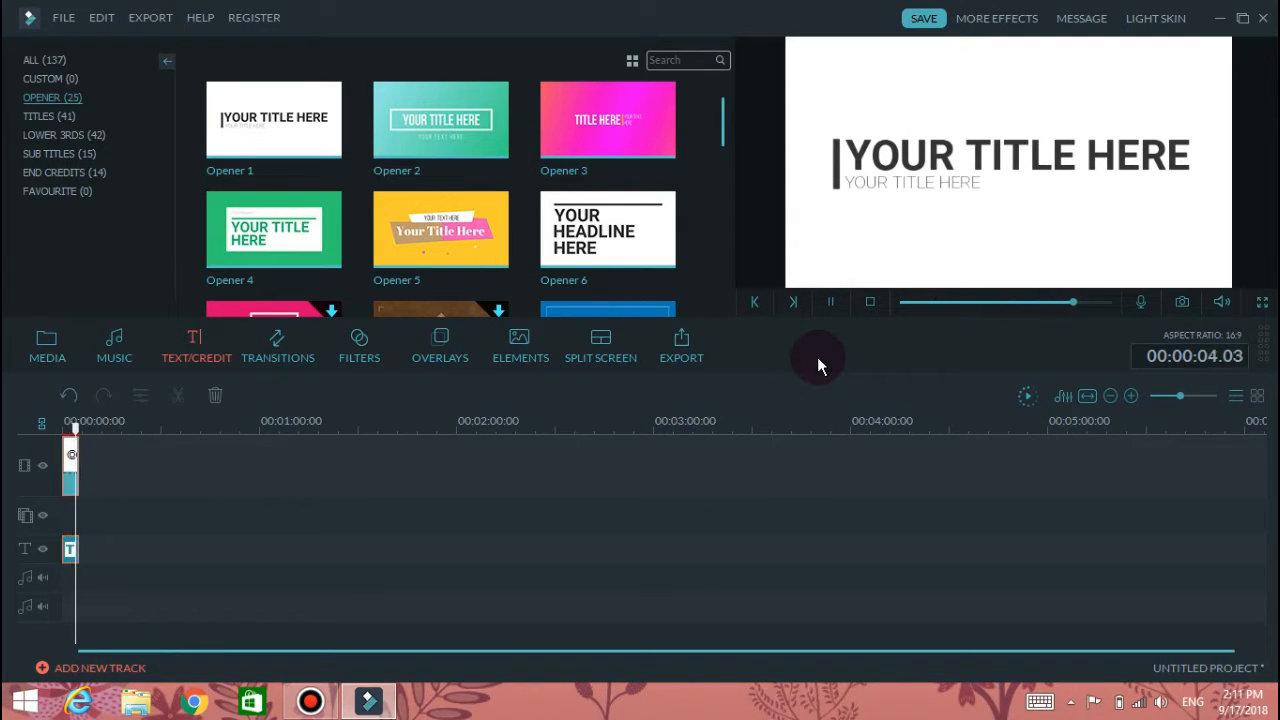
{"action": "right_click", "coordinate": [70, 480]}
{"action": "left_click", "coordinate": [148, 656]}
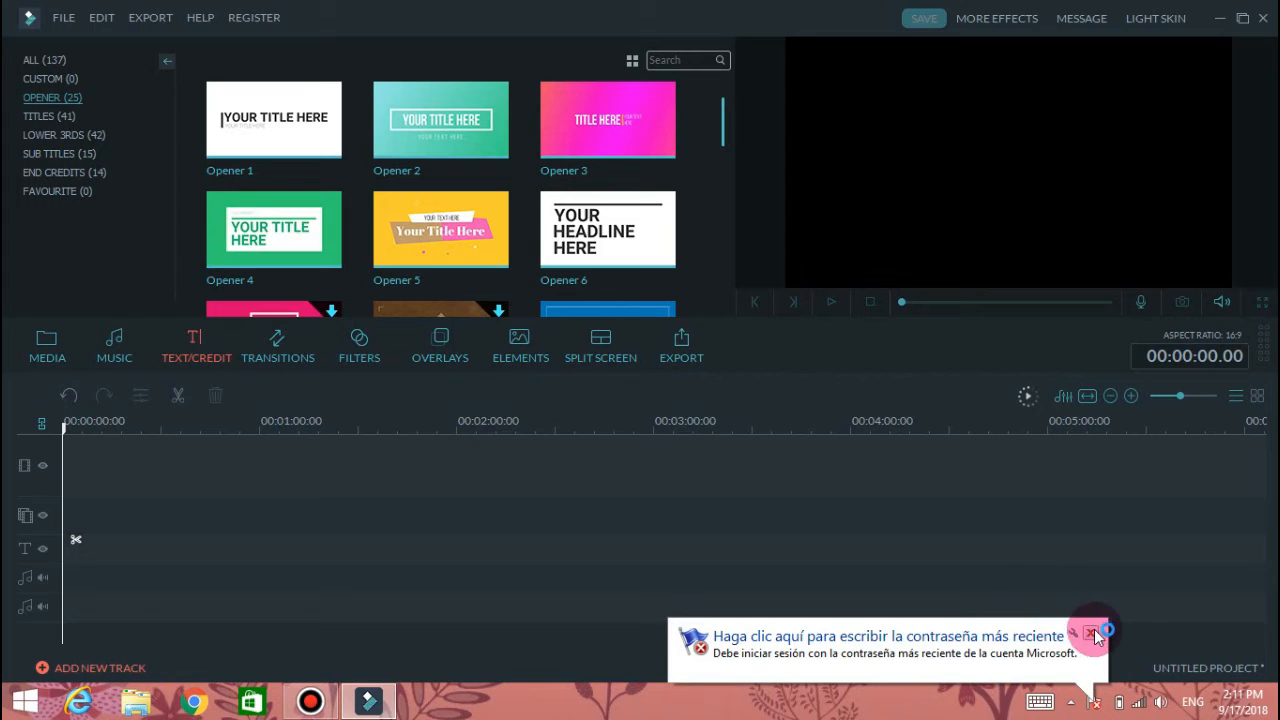
{"action": "left_click", "coordinate": [1090, 632]}
Add the pexels-photo-414660 picture from the album to the start of the video track as the background
{"action": "left_click", "coordinate": [55, 362]}
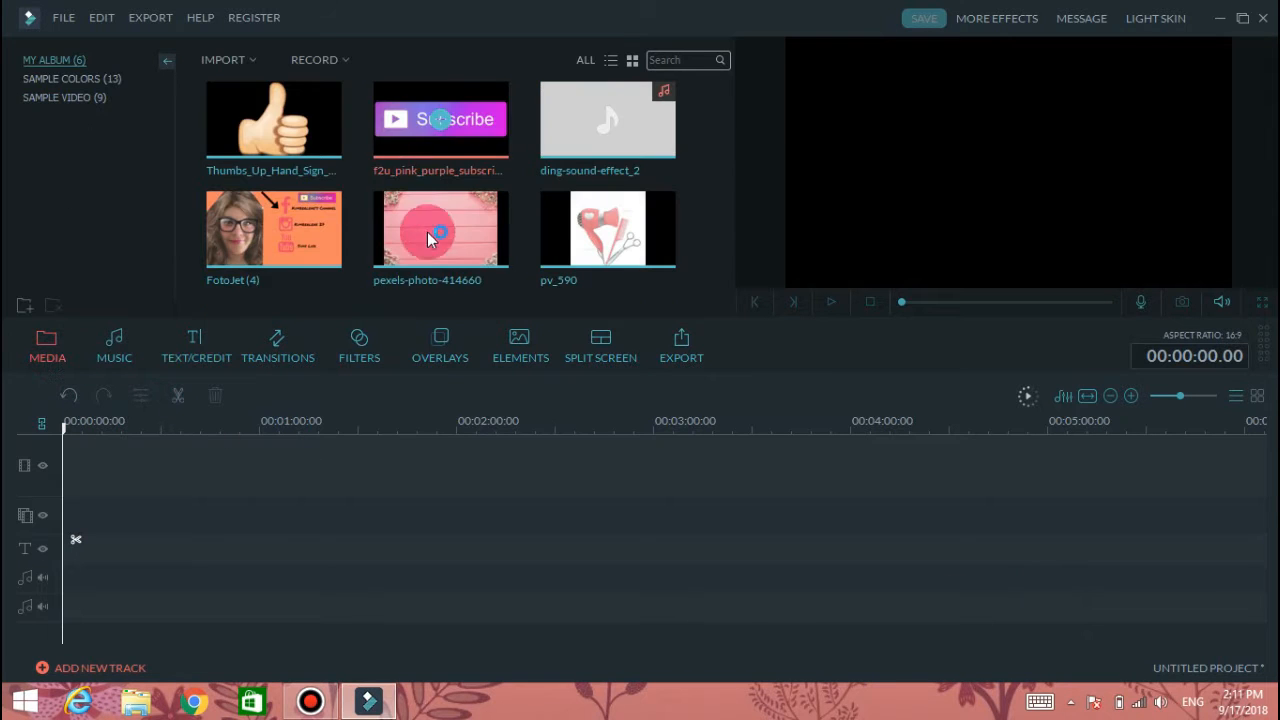
{"action": "left_click", "coordinate": [447, 237]}
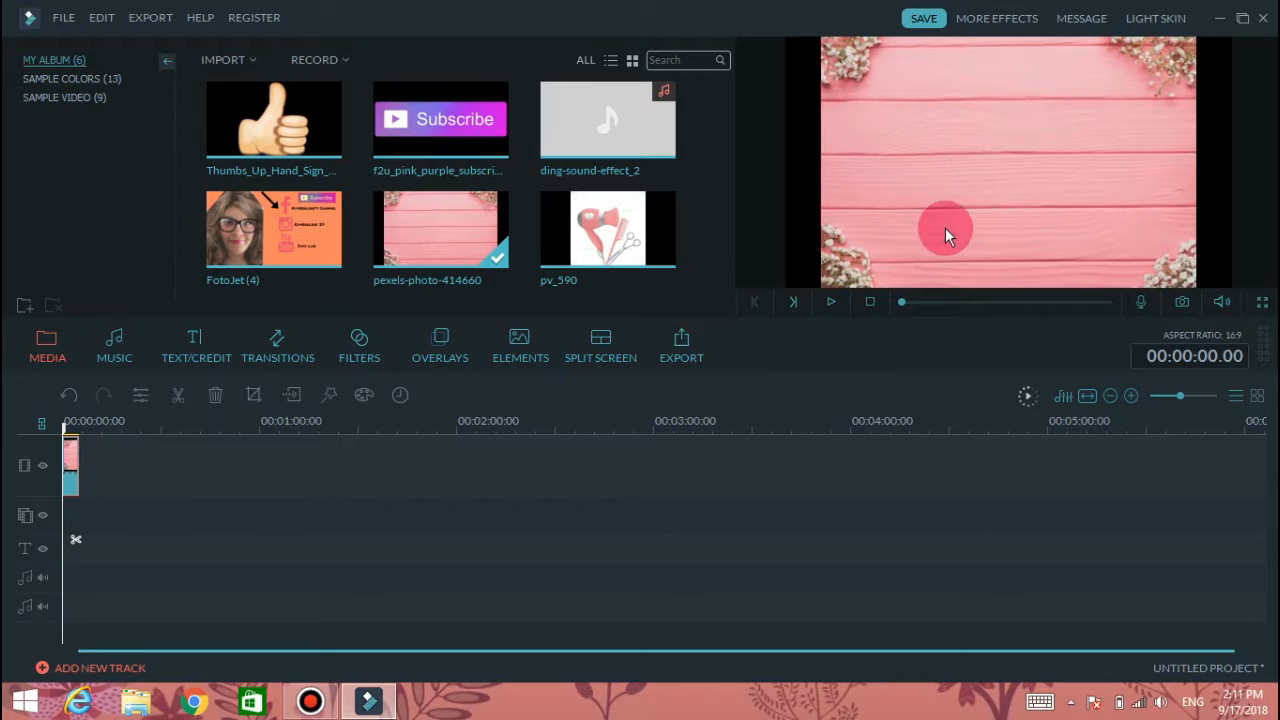
{"action": "left_click", "coordinate": [830, 303]}
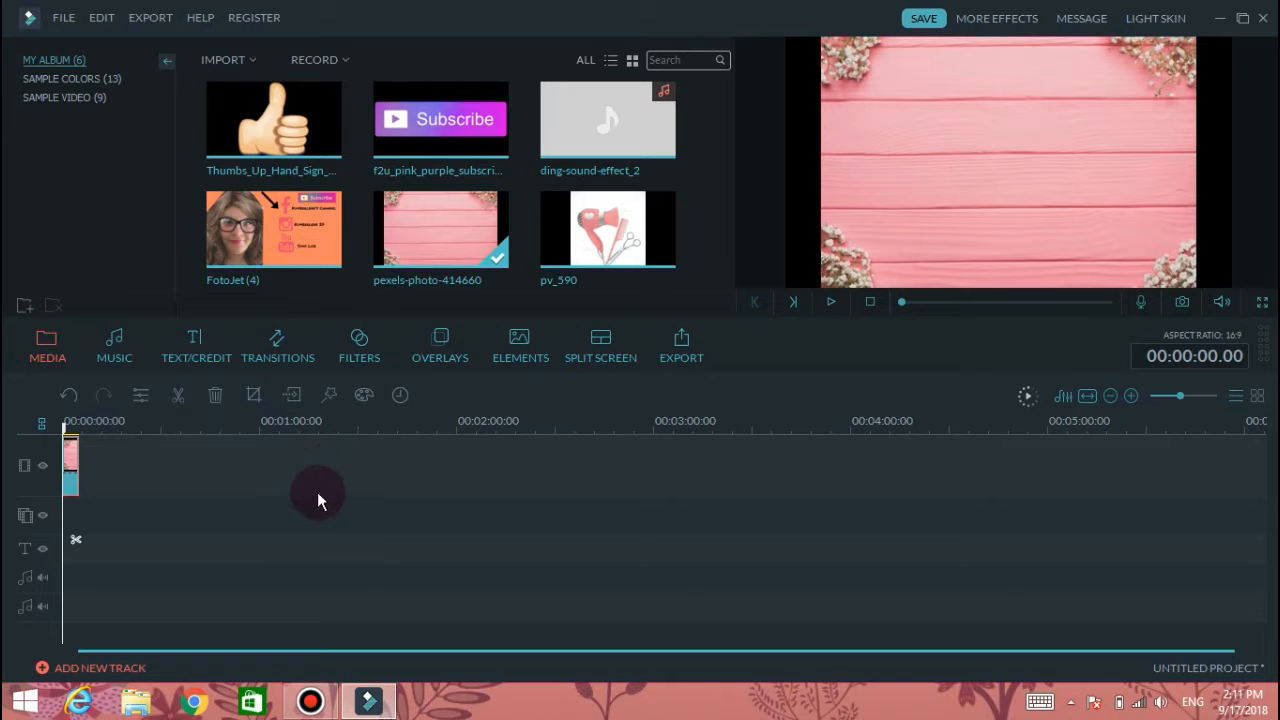
Add the Title 5 preset from the Titles category to the start of the text track, beneath the background picture
{"action": "left_click", "coordinate": [200, 357]}
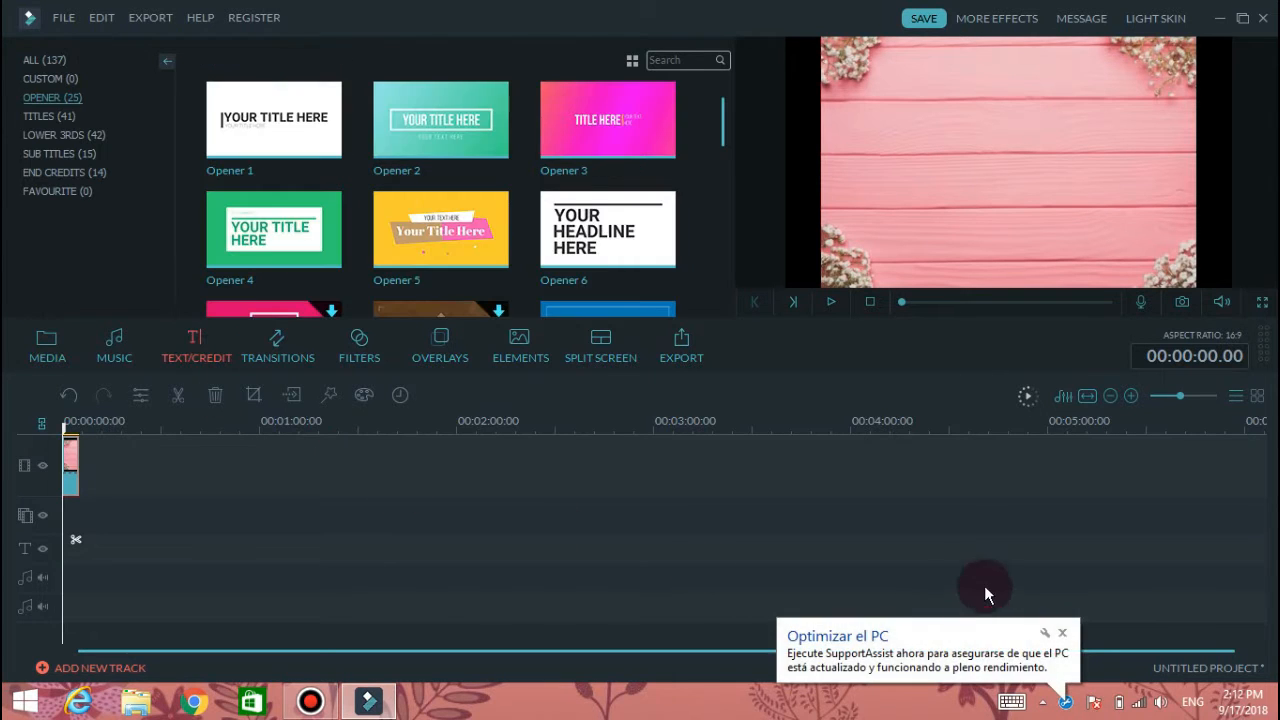
{"action": "left_click", "coordinate": [1062, 632]}
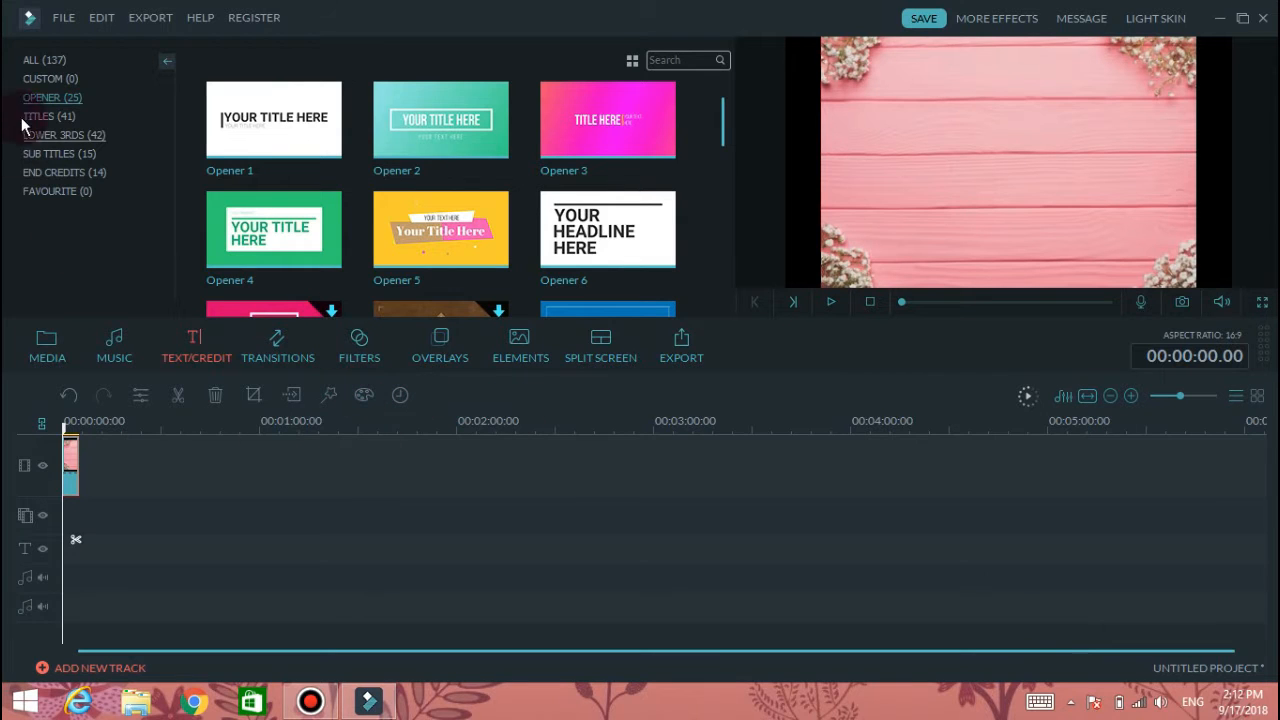
{"action": "left_click", "coordinate": [54, 119]}
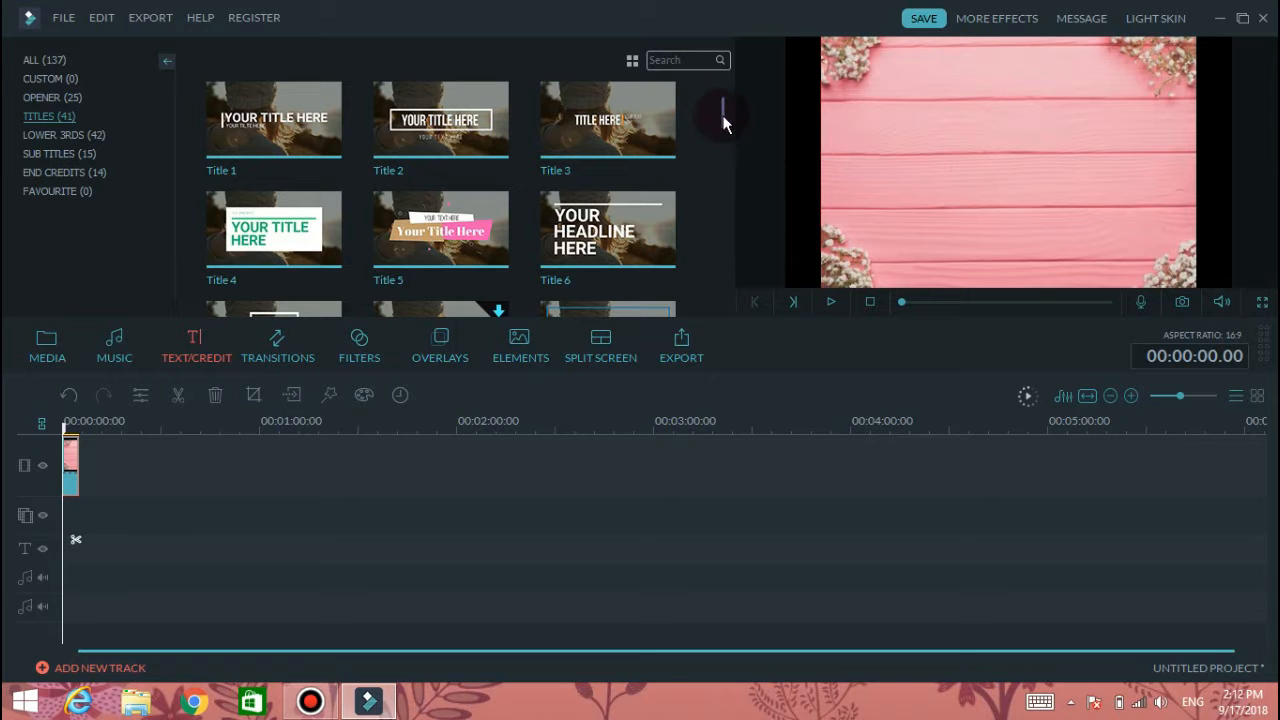
{"action": "left_click_drag", "start_coordinate": [725, 118], "coordinate": [763, 101]}
{"action": "left_click", "coordinate": [445, 238]}
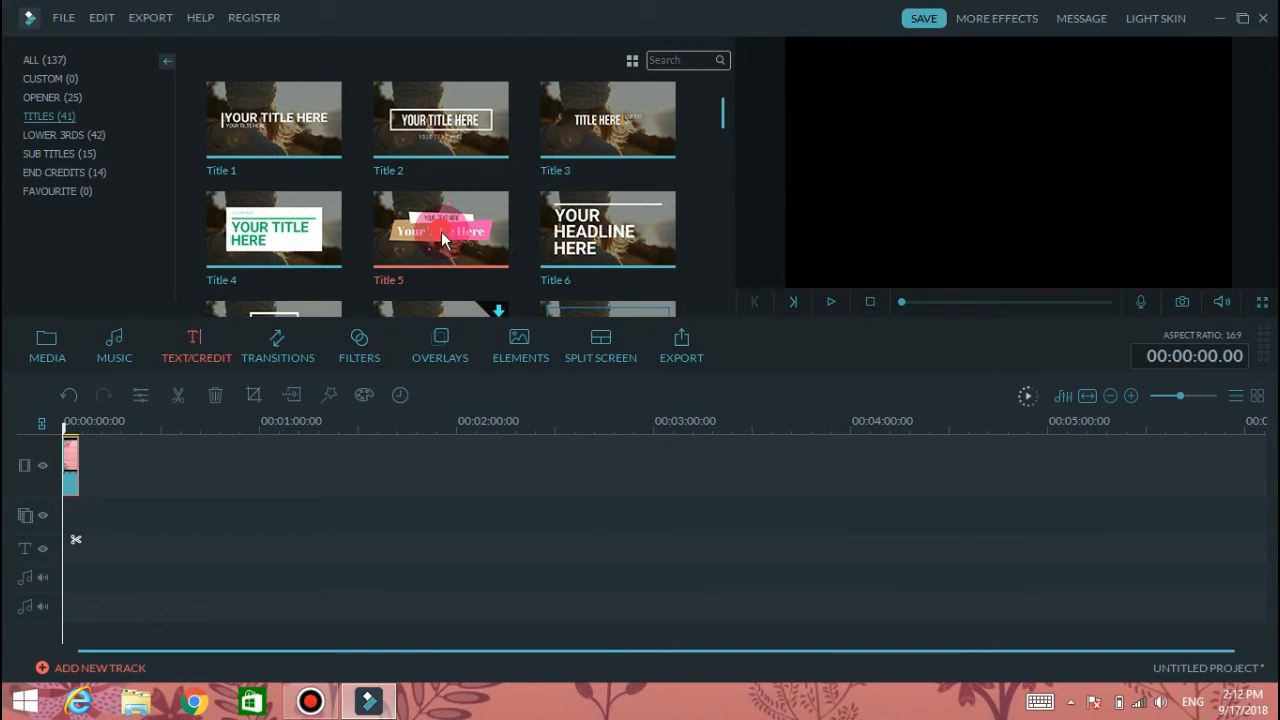
{"action": "left_click_drag", "start_coordinate": [445, 238], "coordinate": [72, 545]}
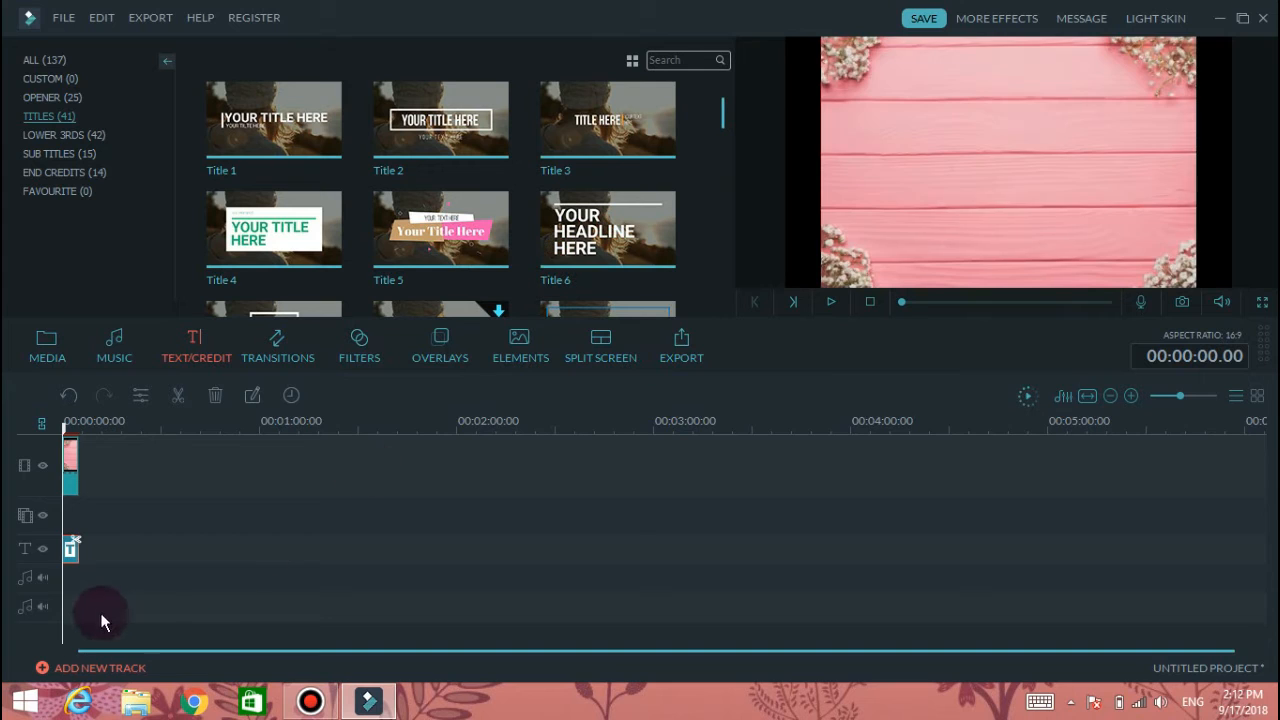
Replace the placeholder in the title's small upper text box with "Hairstyles and Updo's"
{"action": "double_click", "coordinate": [72, 553]}
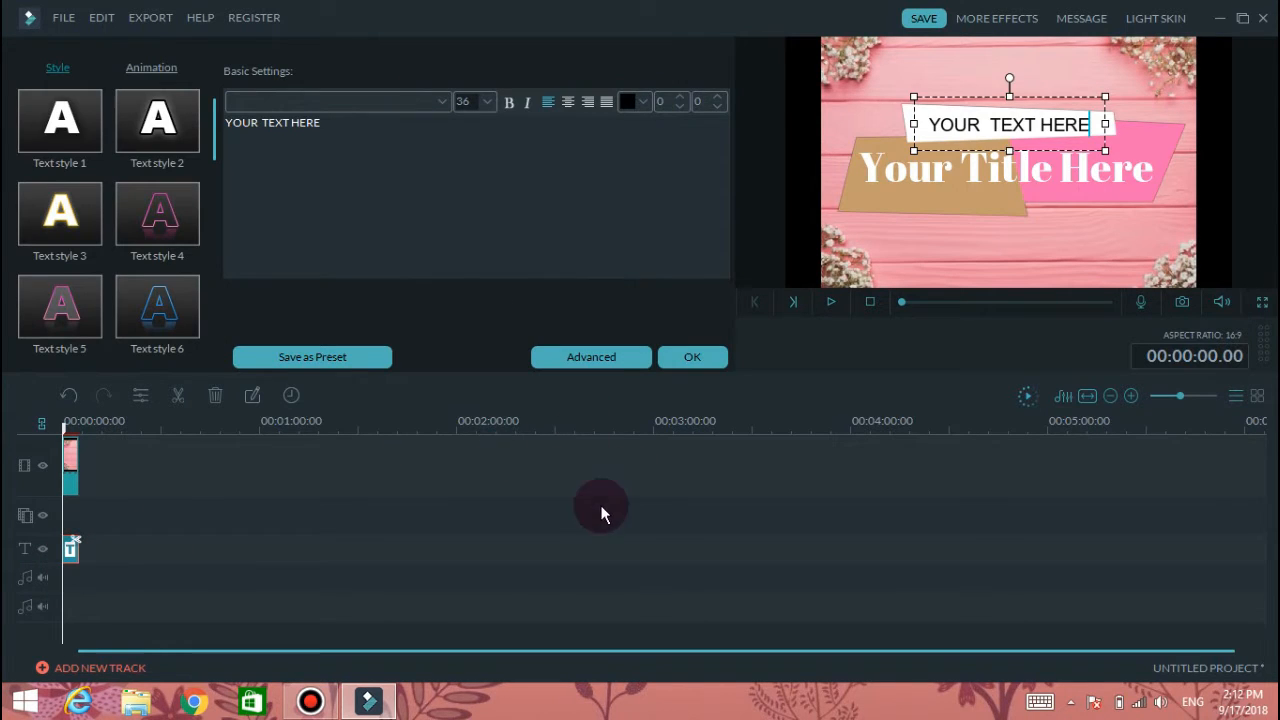
{"action": "left_click", "coordinate": [340, 122]}
{"action": "key", "text": "BackSpace"}
{"action": "key", "text": "BackSpace"}
{"action": "key", "text": "BackSpace"}
{"action": "key", "text": "BackSpace"}
{"action": "key", "text": "BackSpace"}
{"action": "key", "text": "BackSpace"}
{"action": "key", "text": "BackSpace"}
{"action": "key", "text": "BackSpace"}
{"action": "key", "text": "BackSpace"}
{"action": "key", "text": "BackSpace"}
{"action": "key", "text": "BackSpace"}
{"action": "key", "text": "BackSpace"}
{"action": "key", "text": "BackSpace"}
{"action": "key", "text": "BackSpace"}
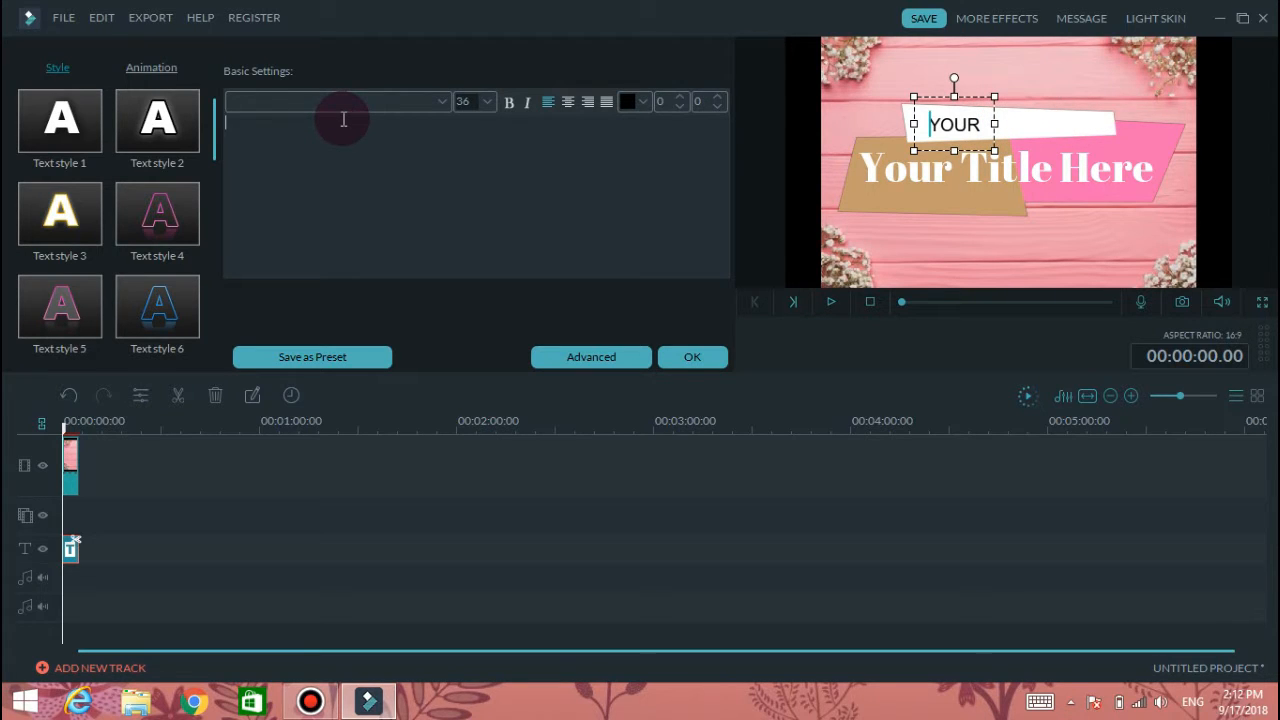
{"action": "type", "text": "Y"}
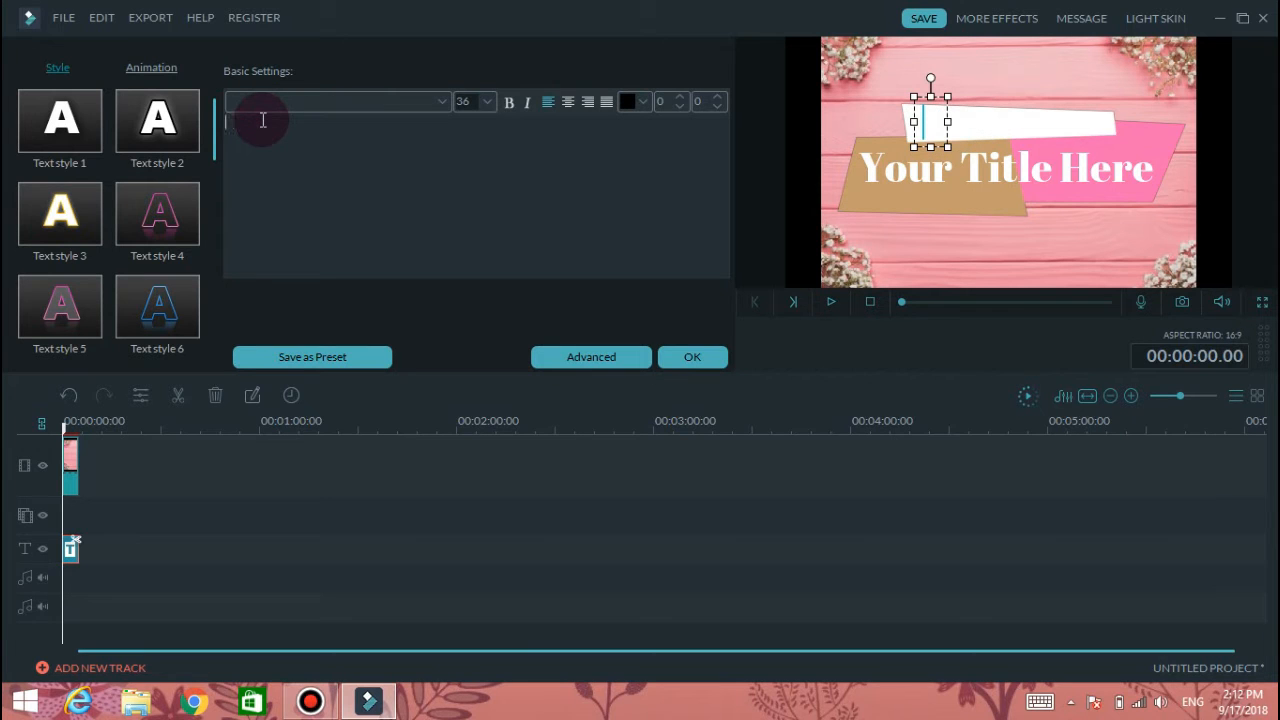
{"action": "type", "text": "Hairst"}
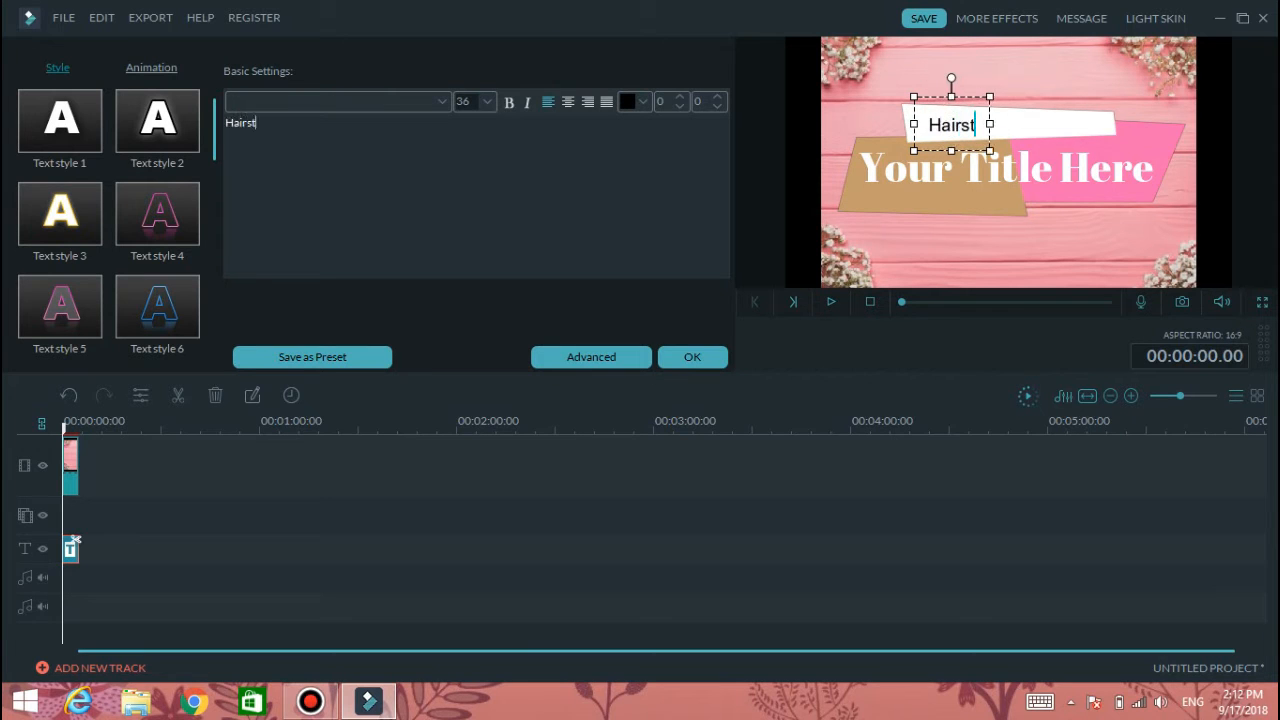
{"action": "type", "text": "yles"}
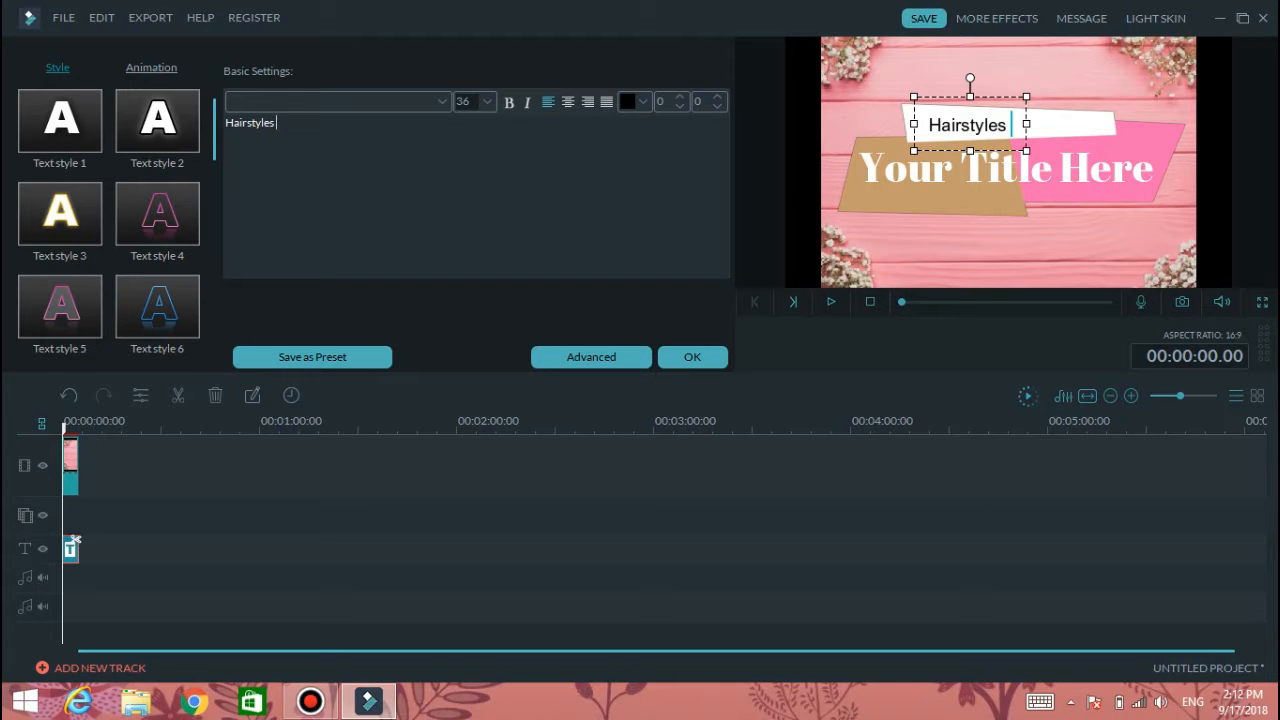
{"action": "type", "text": " and Up"}
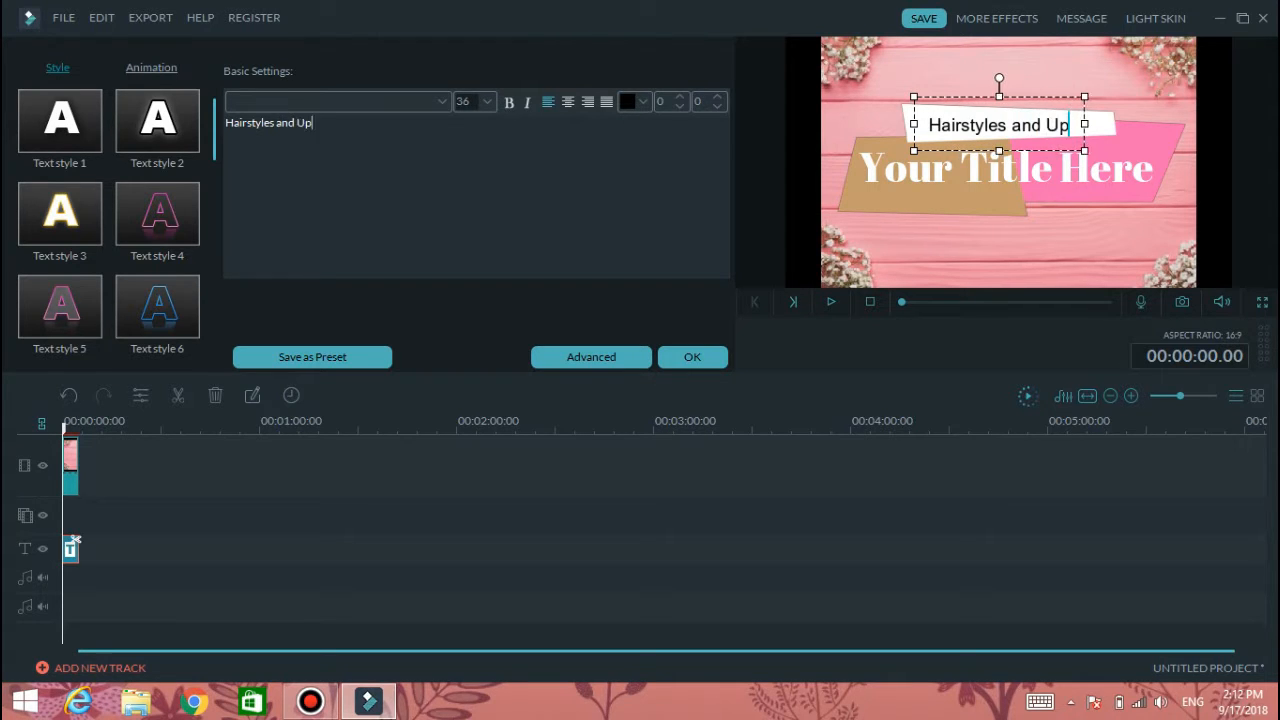
{"action": "type", "text": "do's"}
Replace the large "Your Title Here" text with "By" followed by the creator's first name
{"action": "left_click", "coordinate": [941, 170]}
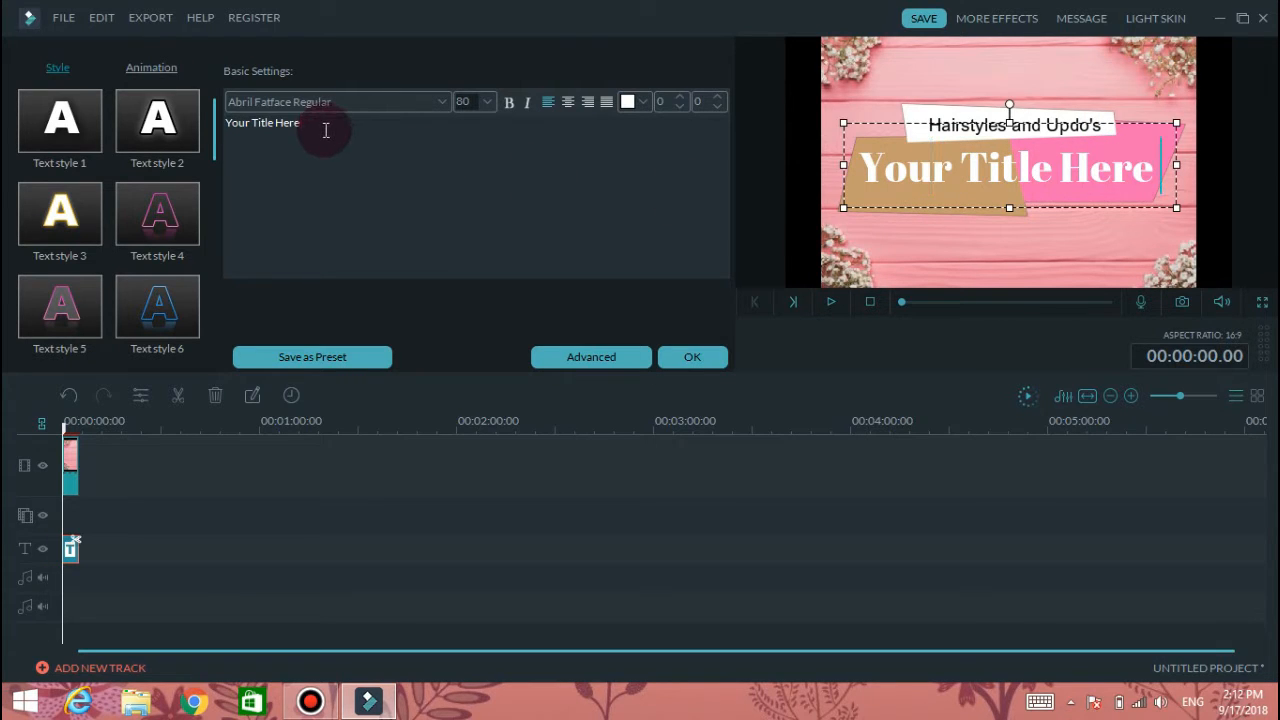
{"action": "key", "text": "BackSpace"}
{"action": "key", "text": "BackSpace"}
{"action": "key", "text": "BackSpace"}
{"action": "key", "text": "BackSpace"}
{"action": "key", "text": "BackSpace"}
{"action": "key", "text": "BackSpace"}
{"action": "key", "text": "BackSpace"}
{"action": "key", "text": "BackSpace"}
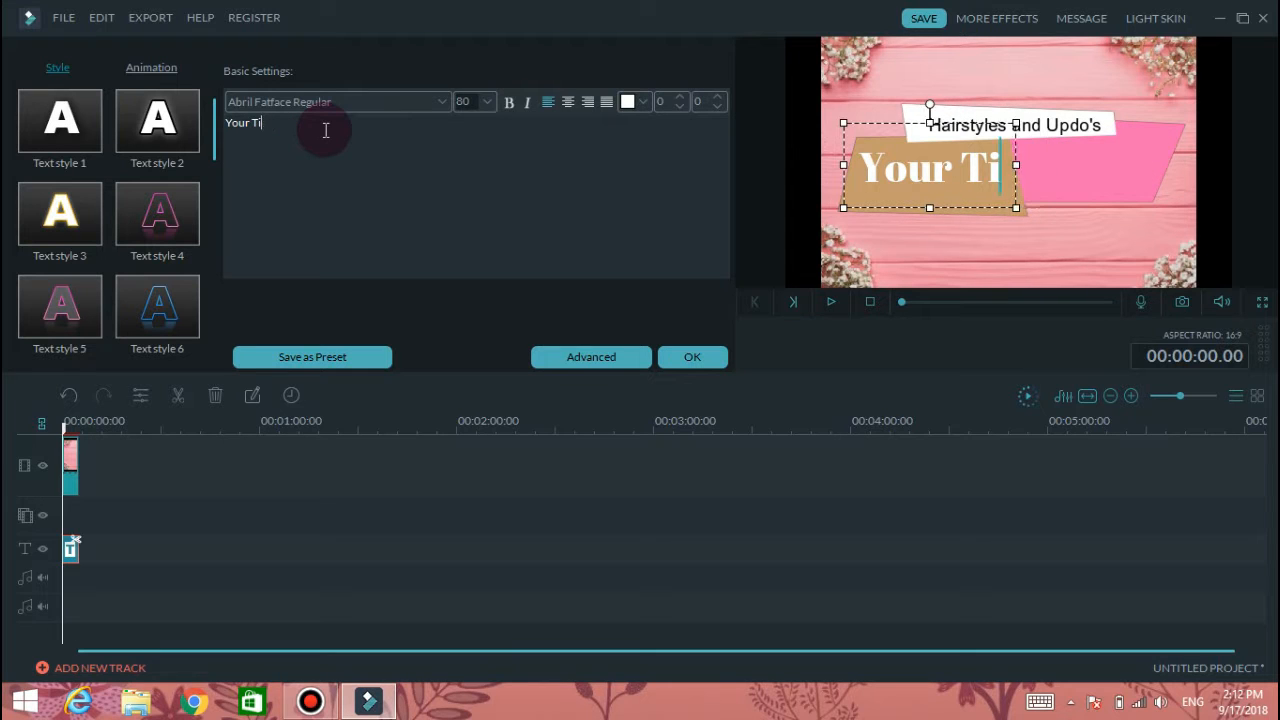
{"action": "key", "text": "BackSpace"}
{"action": "key", "text": "BackSpace"}
{"action": "key", "text": "BackSpace"}
{"action": "key", "text": "BackSpace"}
{"action": "key", "text": "BackSpace"}
{"action": "key", "text": "BackSpace"}
{"action": "key", "text": "BackSpace"}
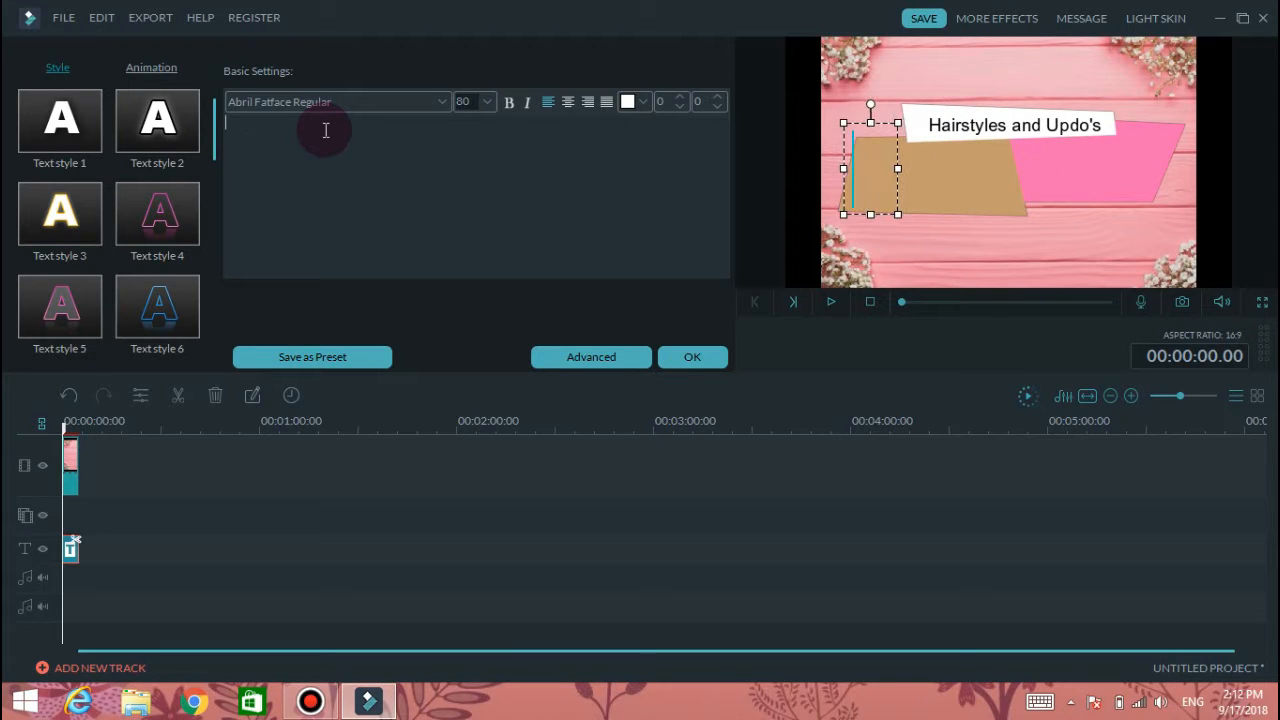
{"action": "type", "text": "By"}
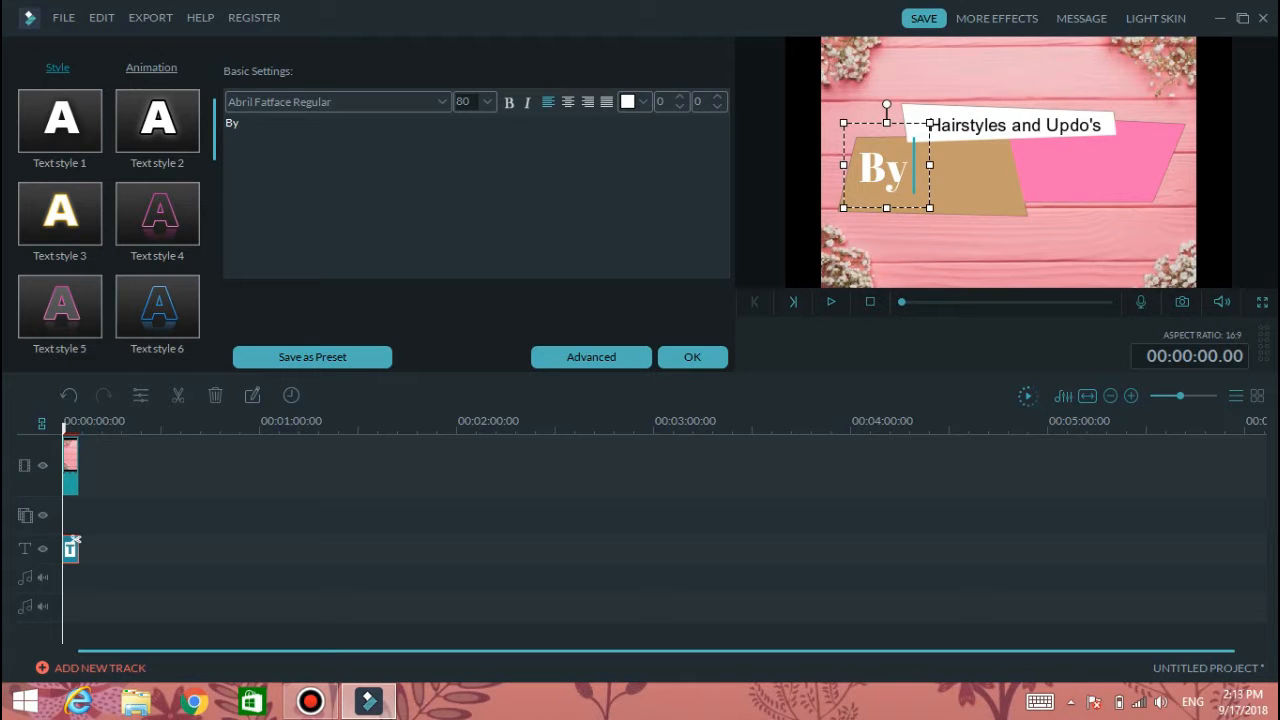
{"action": "type", "text": " Kimberlene"}
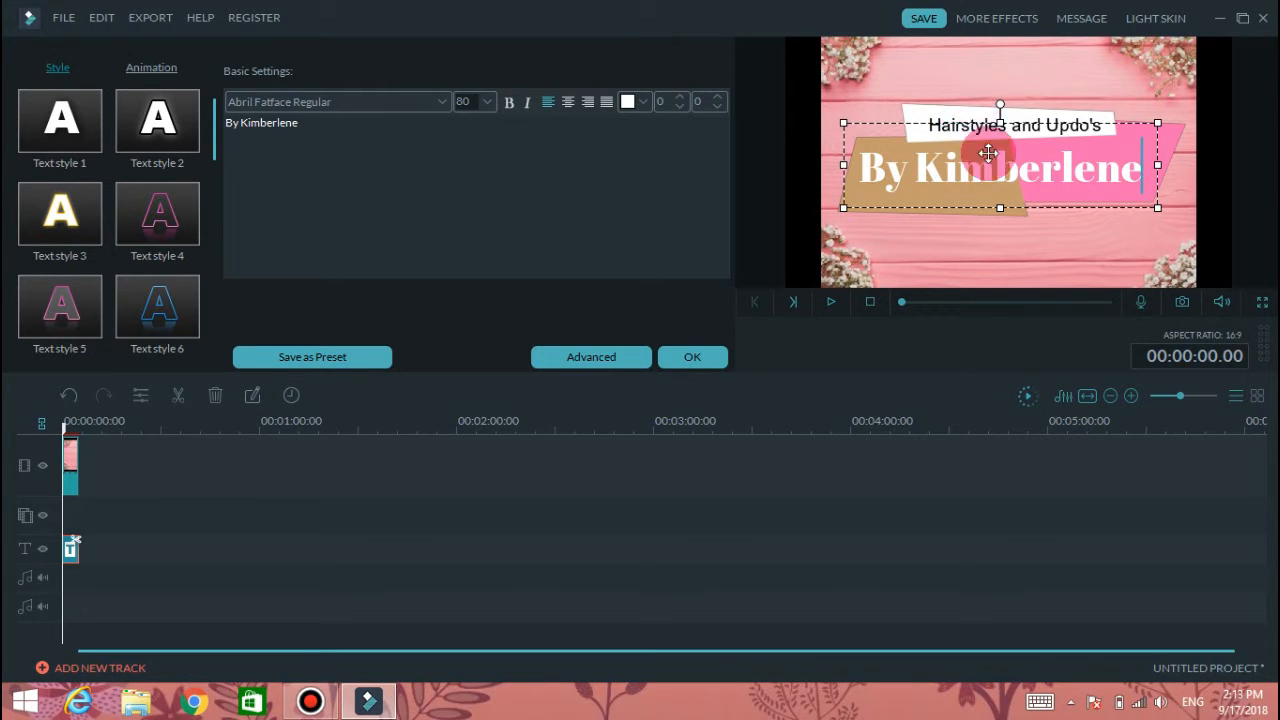
Set the "Hairstyles and Updo's" text to size 56 and move it up so it sits centred above the main title line
{"action": "left_click", "coordinate": [970, 118]}
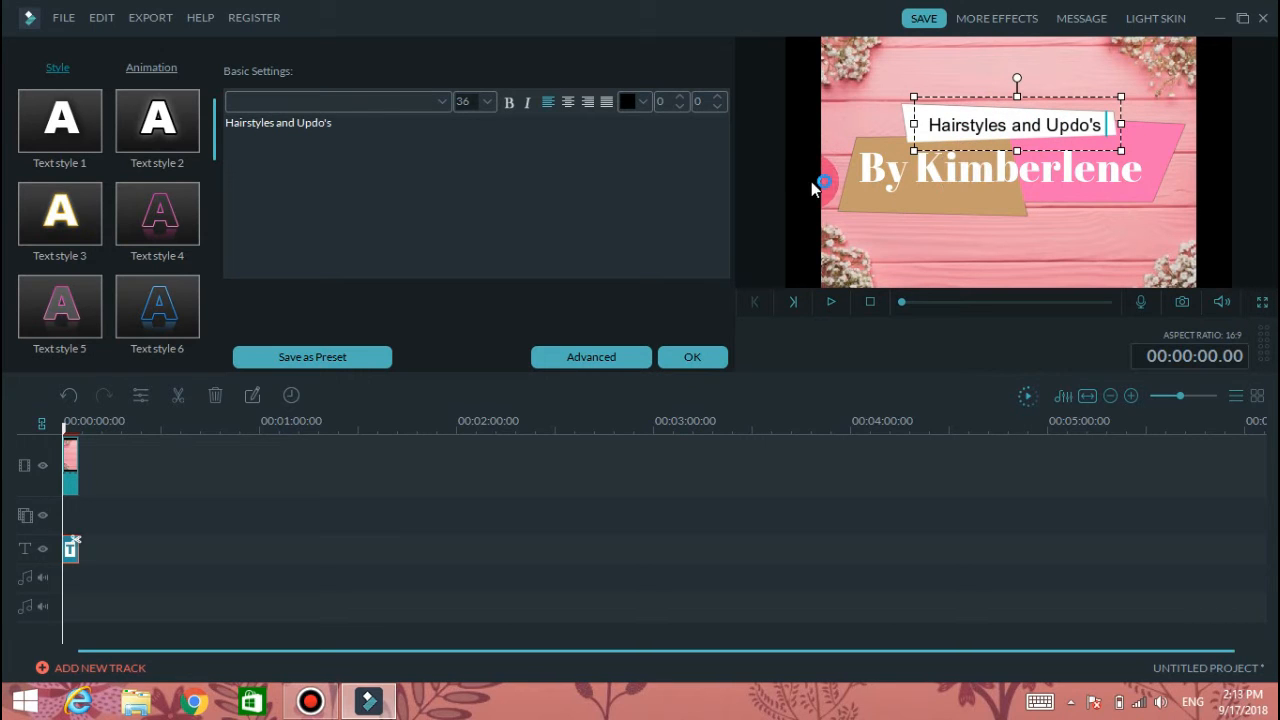
{"action": "left_click", "coordinate": [487, 101]}
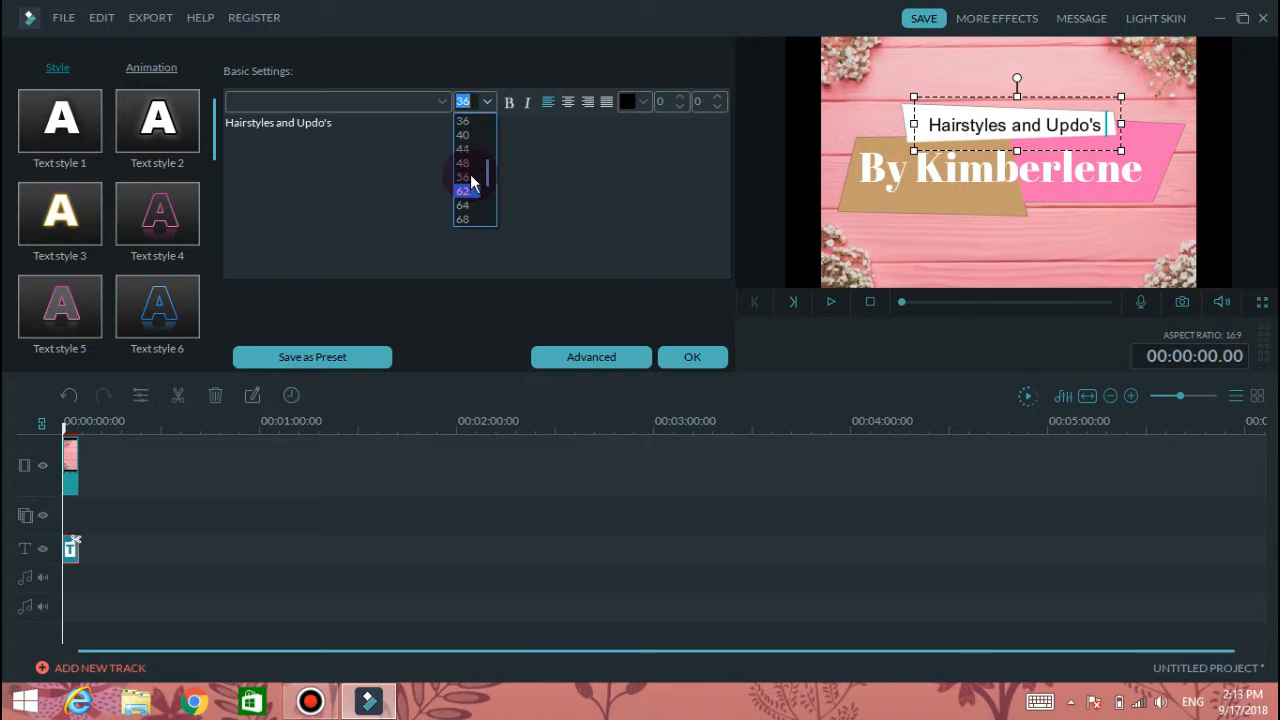
{"action": "left_click", "coordinate": [478, 176]}
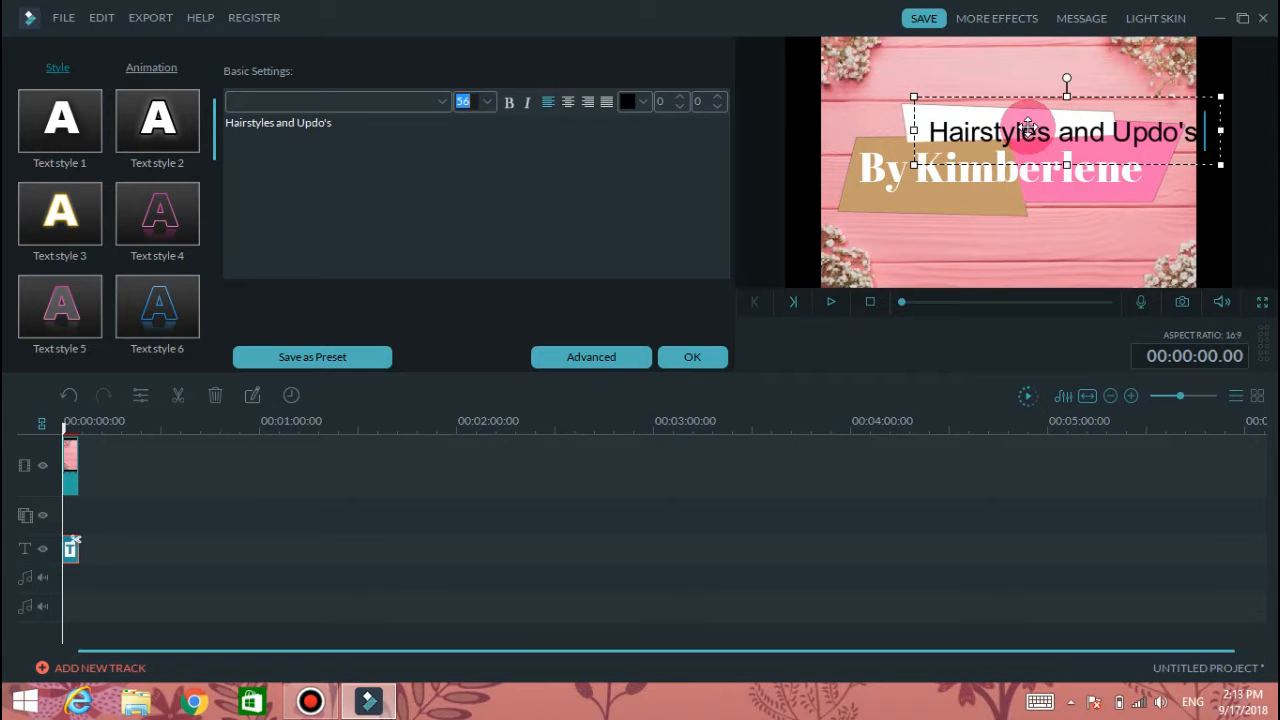
{"action": "left_click", "coordinate": [1050, 128]}
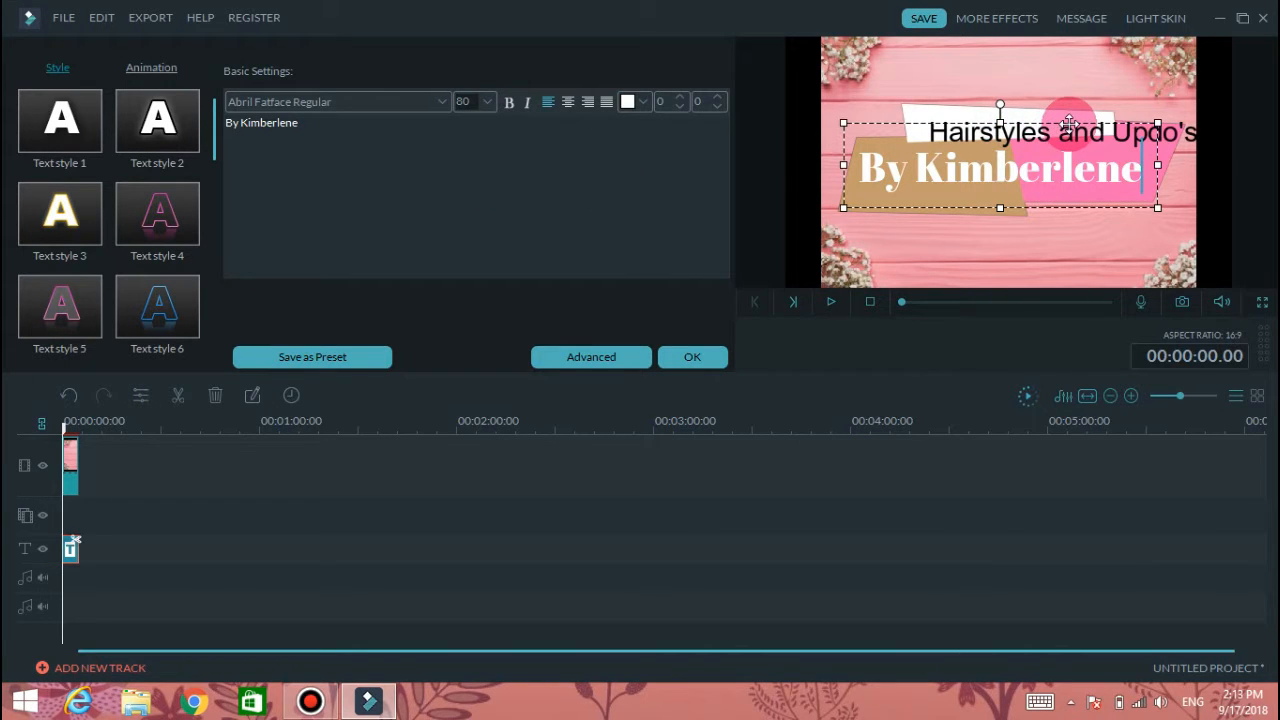
{"action": "left_click", "coordinate": [1168, 118]}
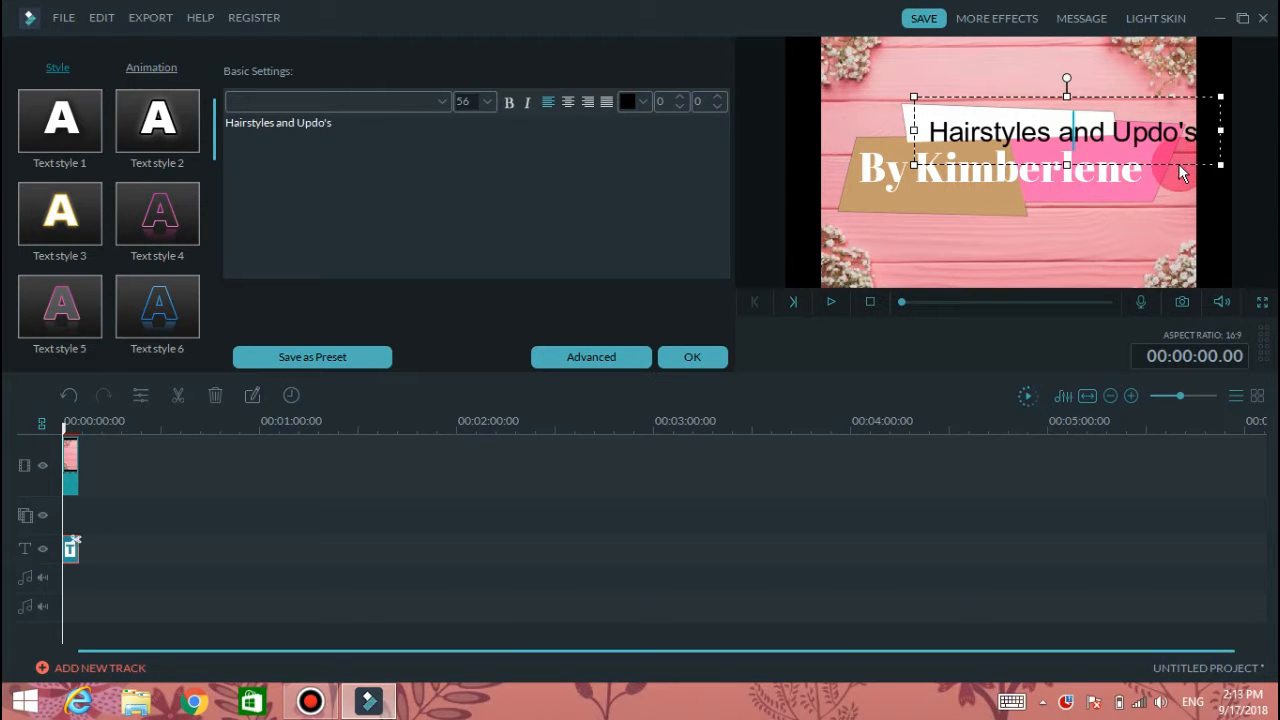
{"action": "left_click", "coordinate": [1168, 162]}
{"action": "left_click_drag", "start_coordinate": [1174, 169], "coordinate": [1127, 158]}
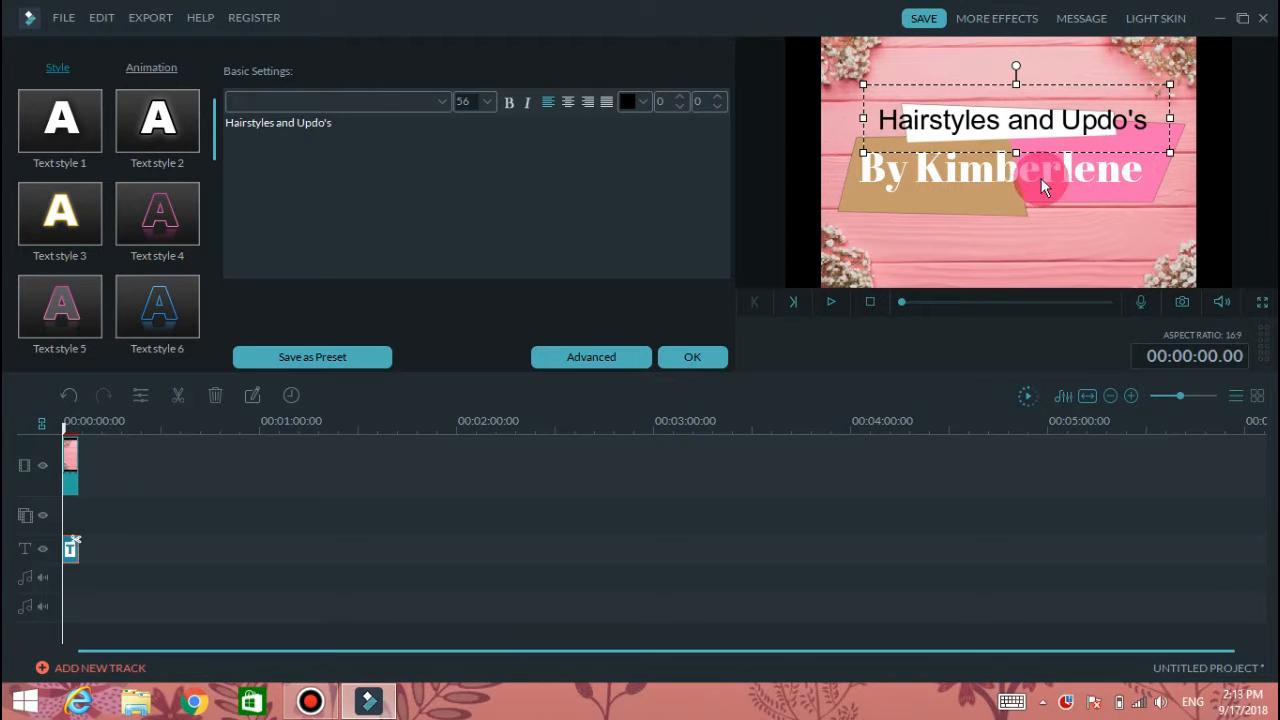
Set the "By" name line to size 56 and move it so it sits centred beneath the "Hairstyles and Updo's" text
{"action": "left_click", "coordinate": [1044, 170]}
{"action": "left_click", "coordinate": [488, 103]}
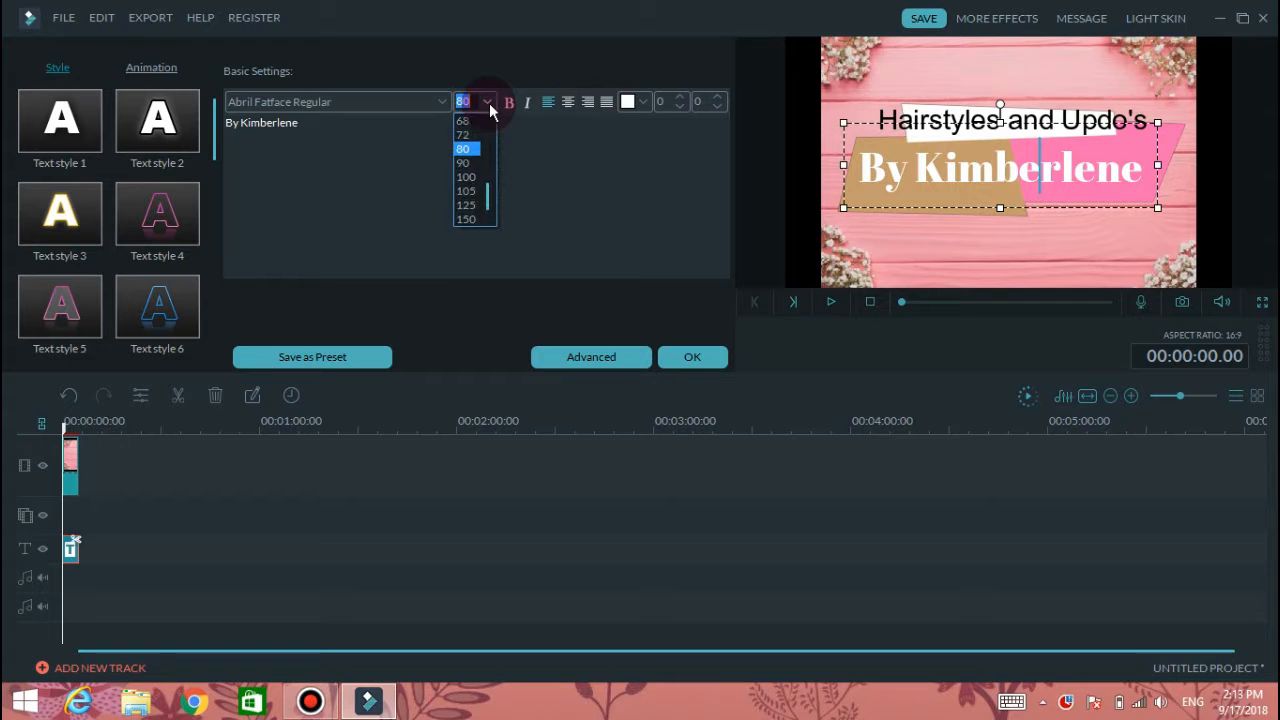
{"action": "scroll", "coordinate": [478, 125], "scroll_direction": "up", "scroll_amount": 3}
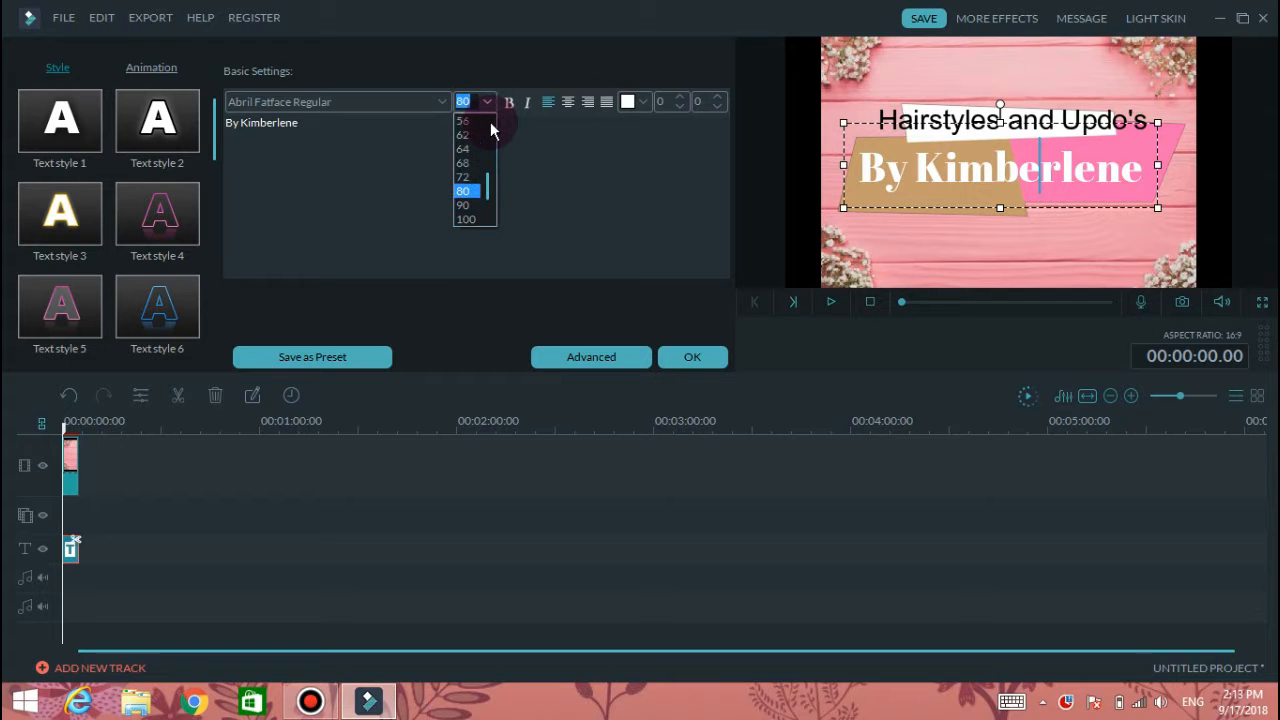
{"action": "left_click", "coordinate": [466, 121]}
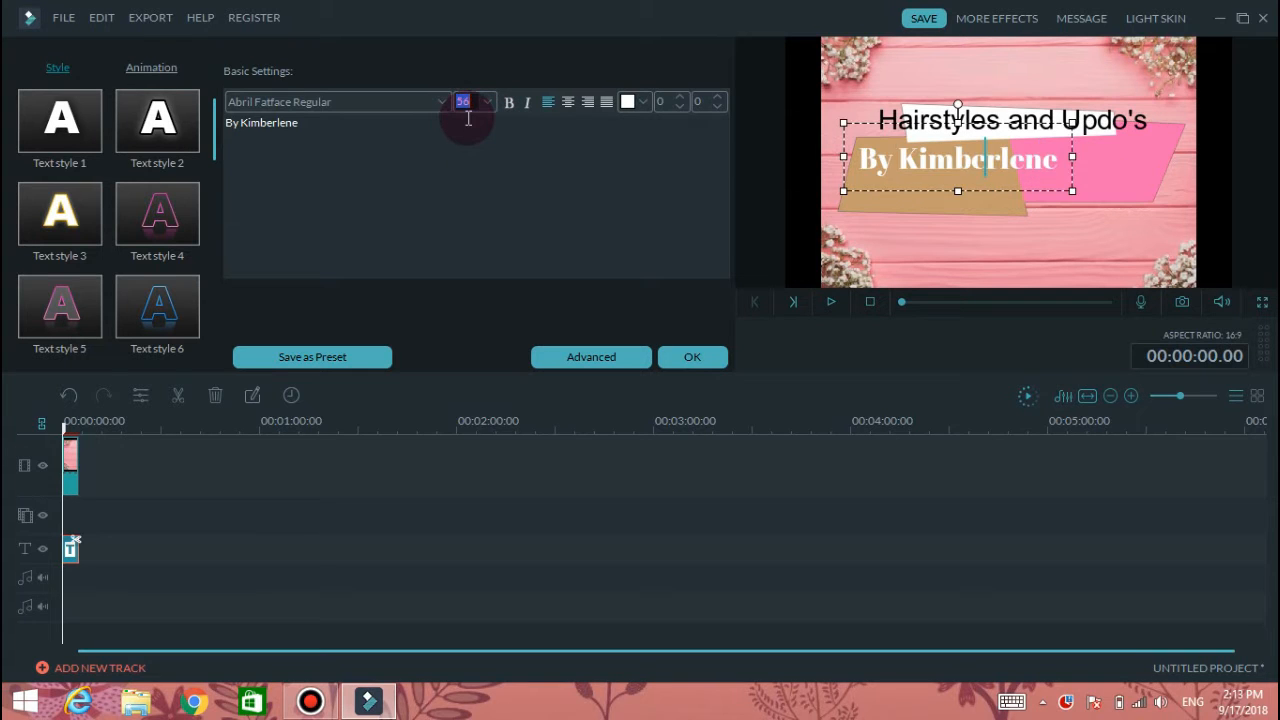
{"action": "left_click", "coordinate": [1027, 183]}
{"action": "left_click", "coordinate": [1078, 189]}
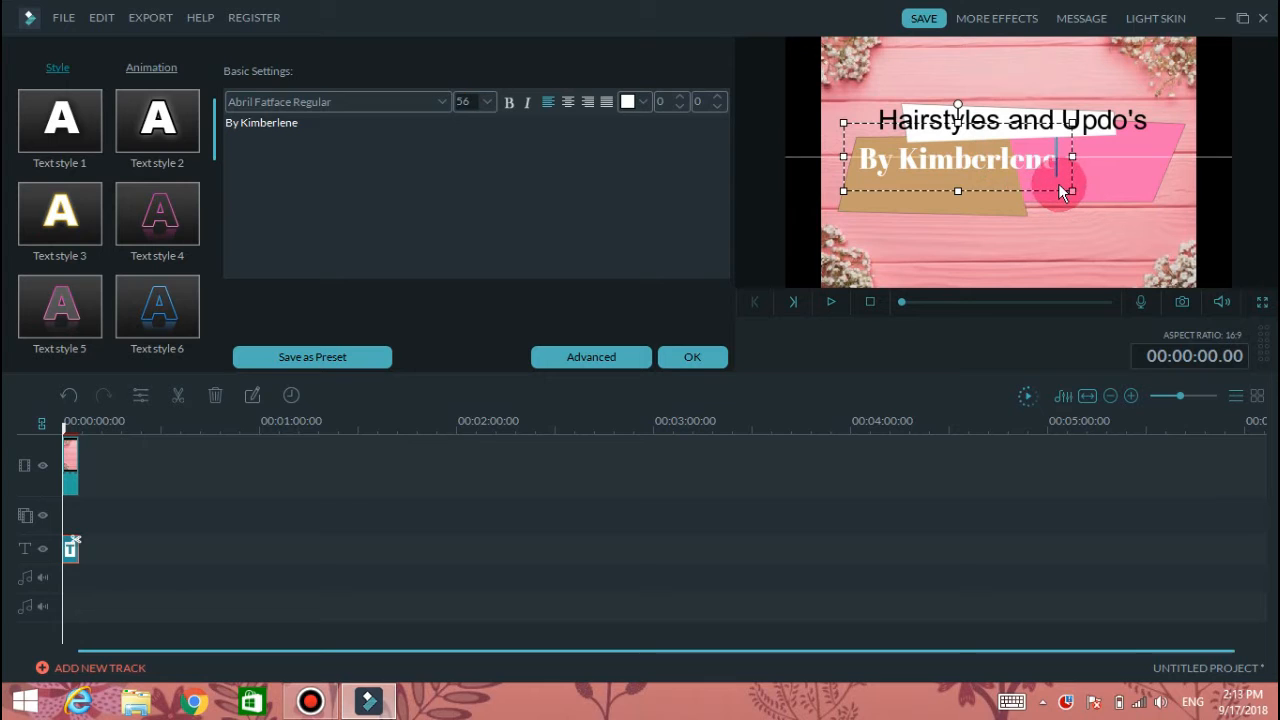
{"action": "left_click", "coordinate": [1064, 194]}
{"action": "left_click_drag", "start_coordinate": [1086, 208], "coordinate": [1118, 192]}
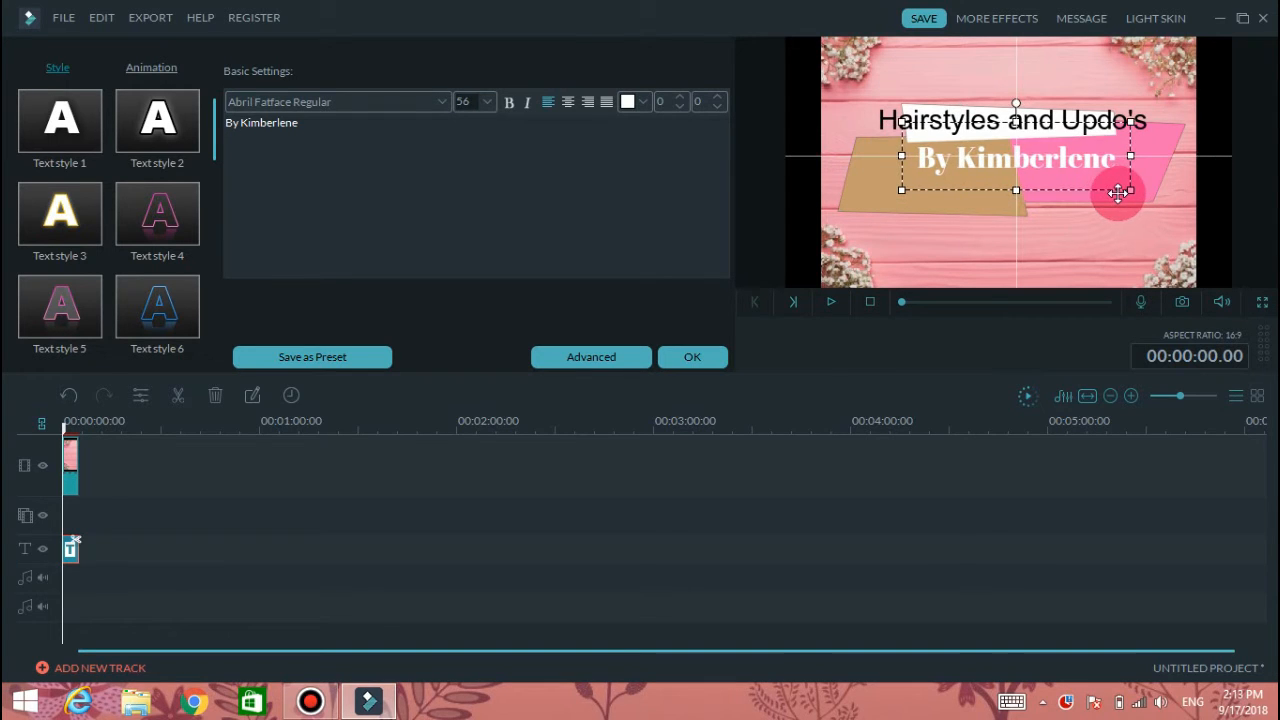
Try out several preset looks between Text style 1 and Text style 12 on the "Hairstyles and Updo's" text
{"action": "left_click", "coordinate": [1098, 119]}
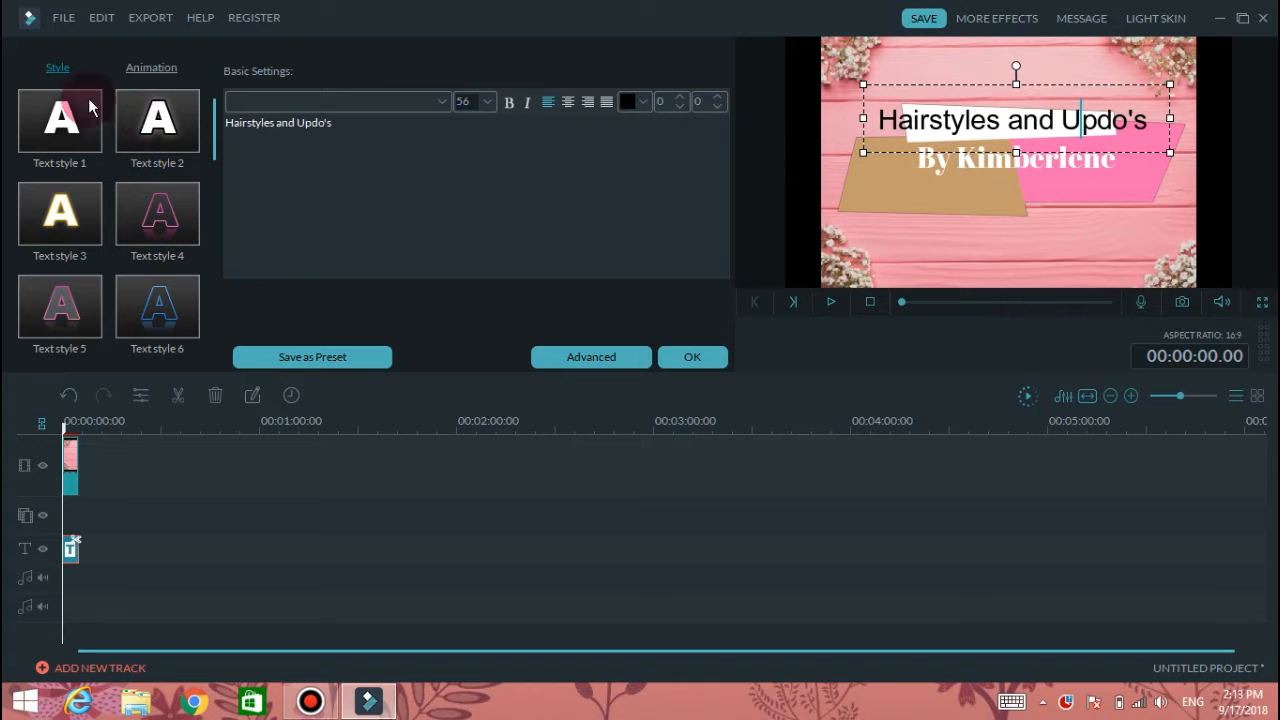
{"action": "left_click", "coordinate": [157, 130]}
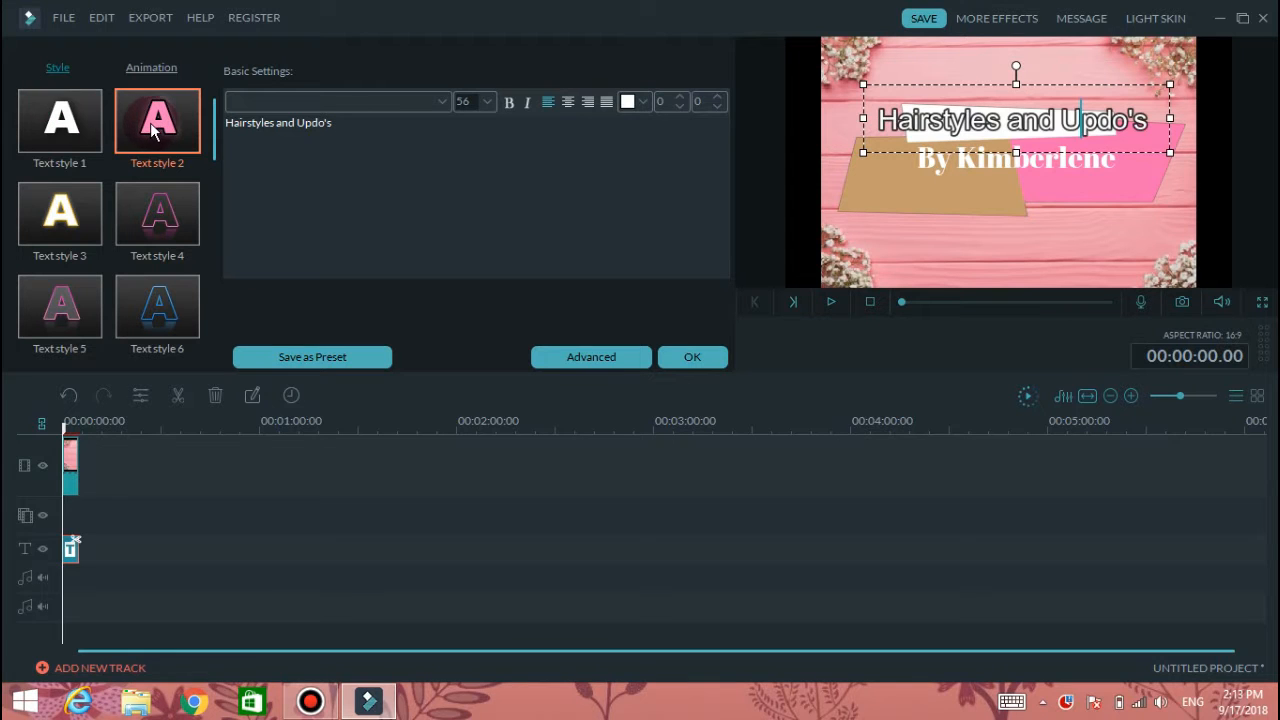
{"action": "left_click", "coordinate": [72, 222]}
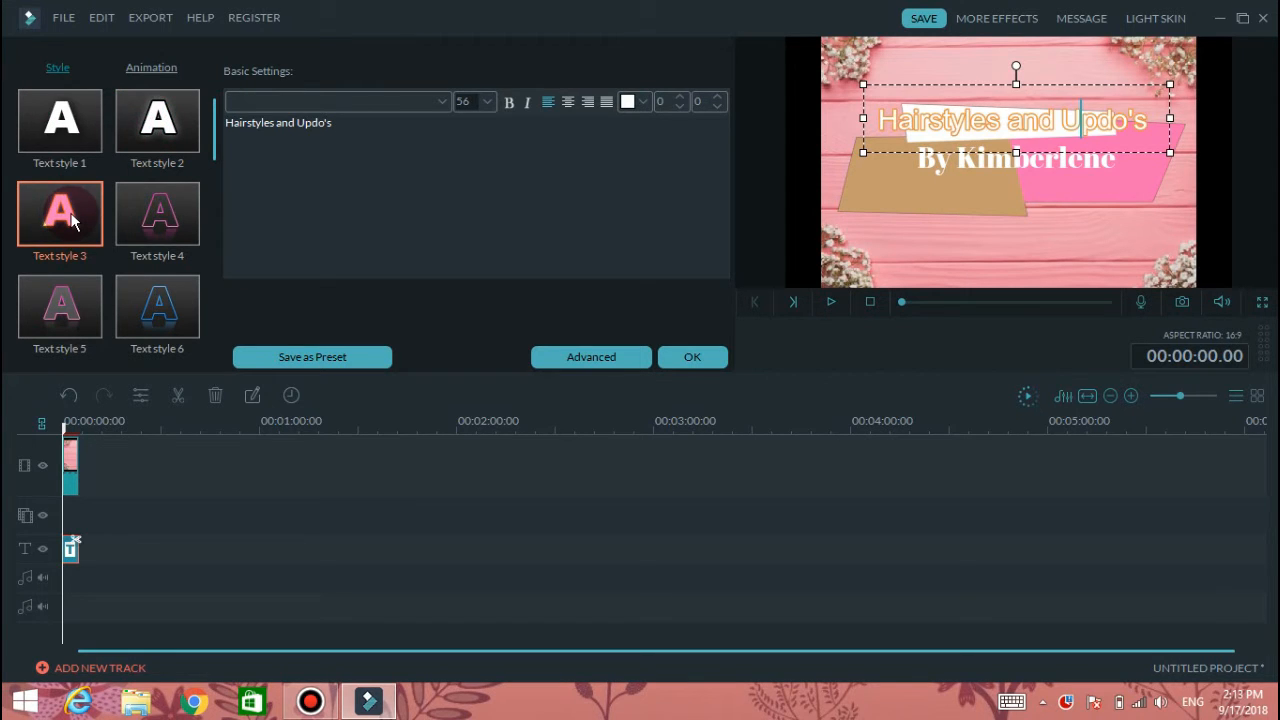
{"action": "left_click", "coordinate": [88, 126]}
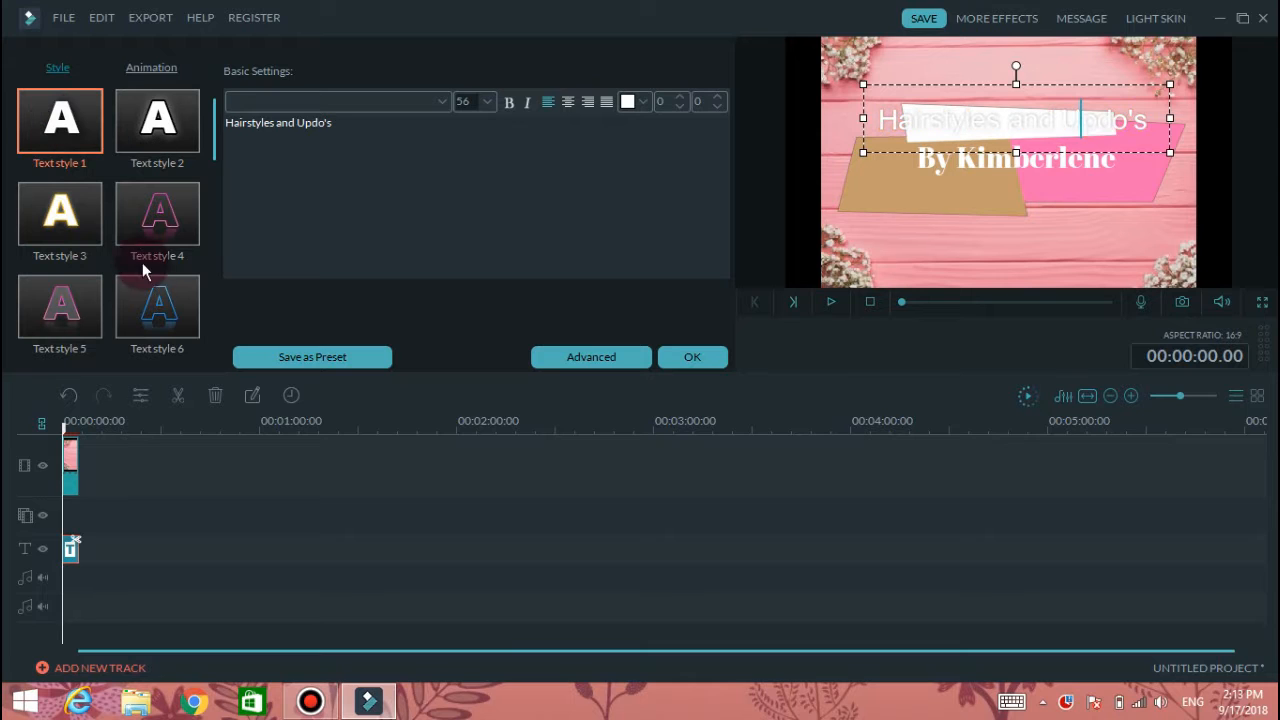
{"action": "left_click", "coordinate": [160, 212]}
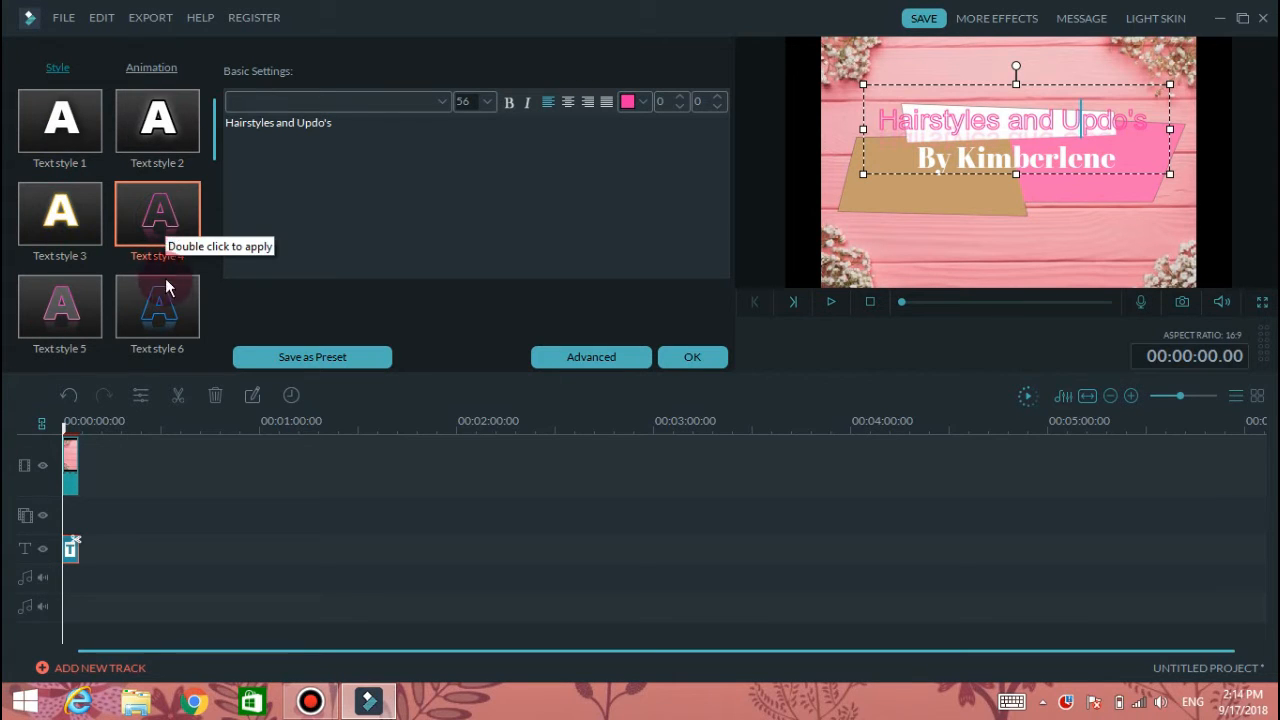
{"action": "left_click", "coordinate": [160, 311]}
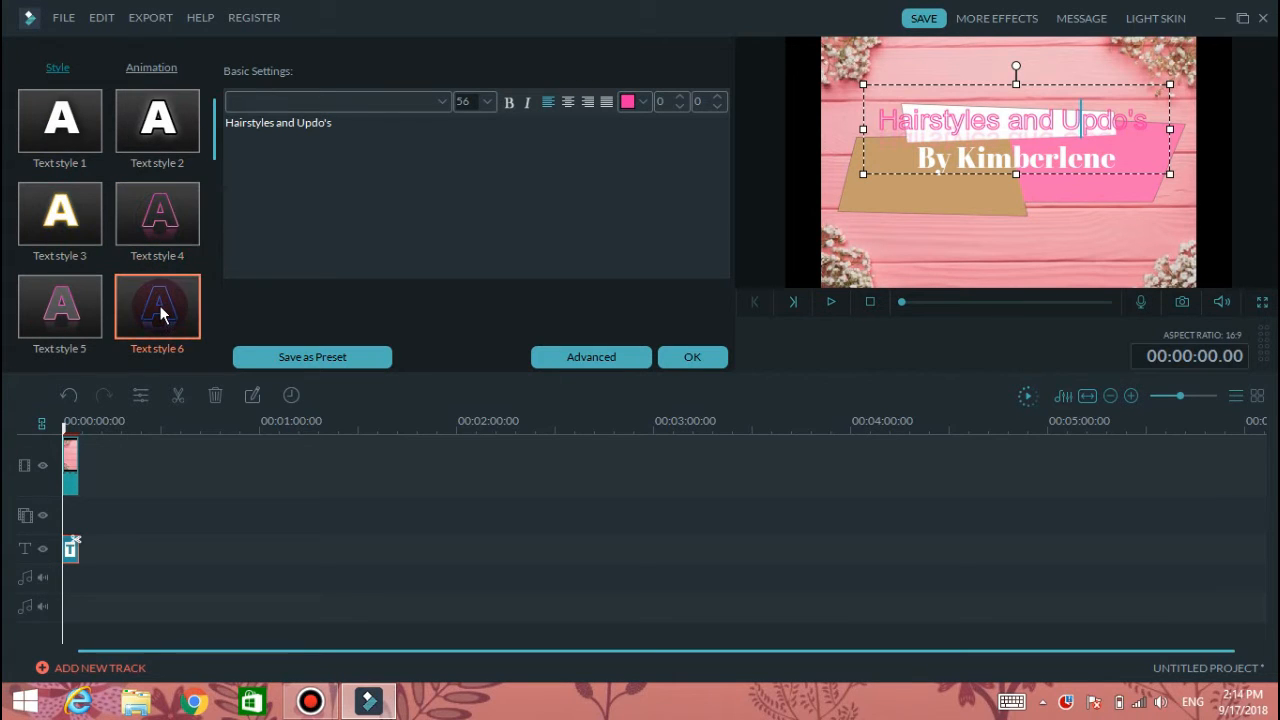
{"action": "left_click", "coordinate": [60, 303]}
{"action": "scroll", "coordinate": [165, 230], "scroll_direction": "down", "scroll_amount": 3}
{"action": "scroll", "coordinate": [176, 226], "scroll_direction": "up", "scroll_amount": 3}
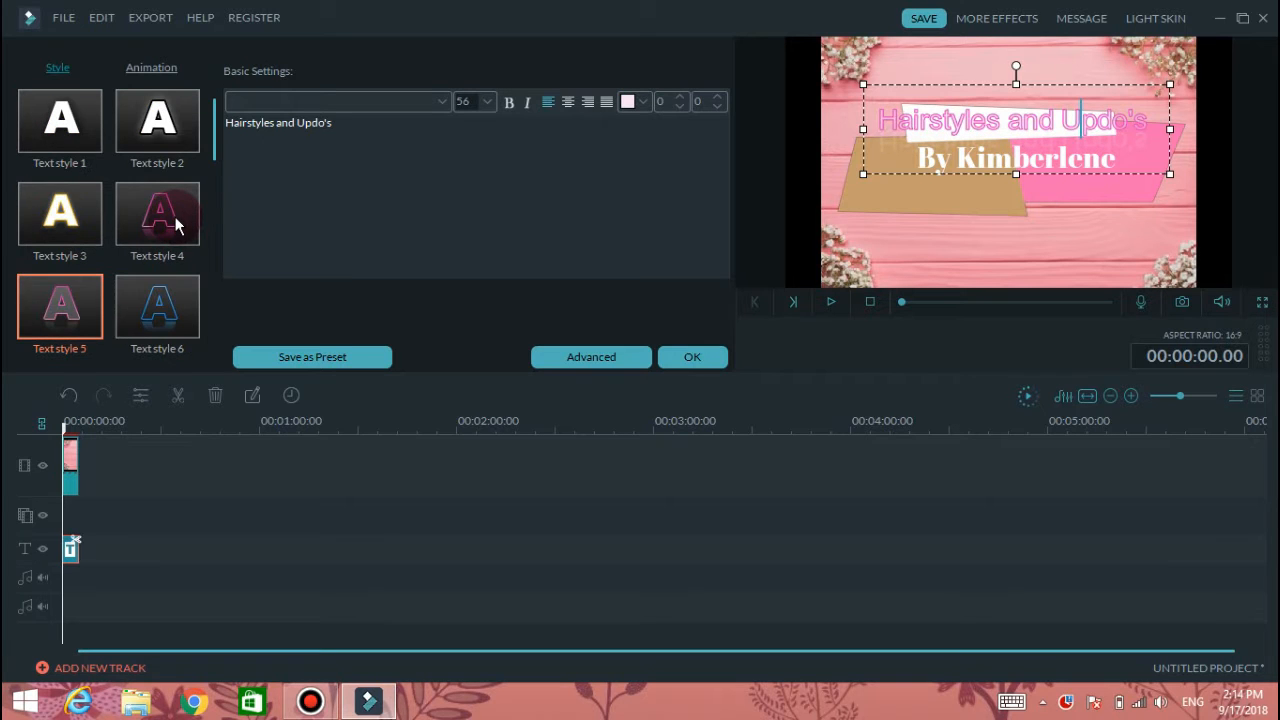
{"action": "scroll", "coordinate": [180, 240], "scroll_direction": "down", "scroll_amount": 3}
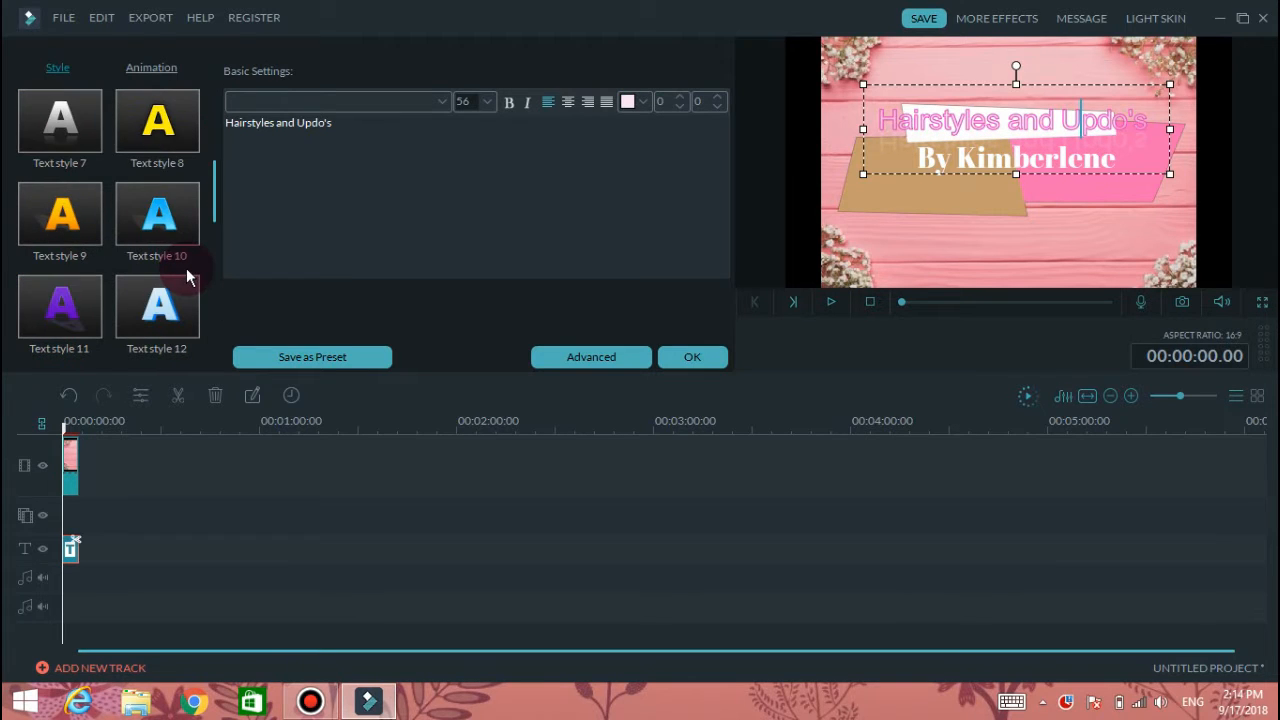
{"action": "left_click", "coordinate": [77, 172]}
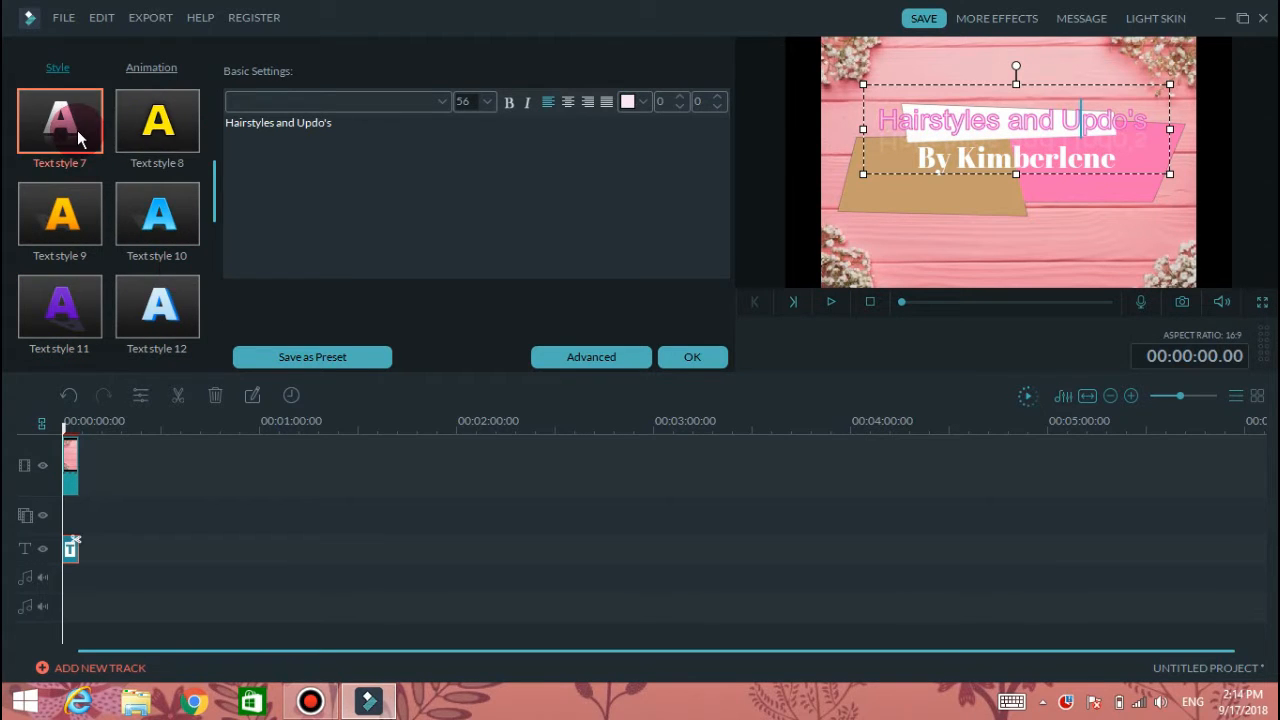
{"action": "left_click", "coordinate": [170, 230]}
{"action": "left_click", "coordinate": [158, 300]}
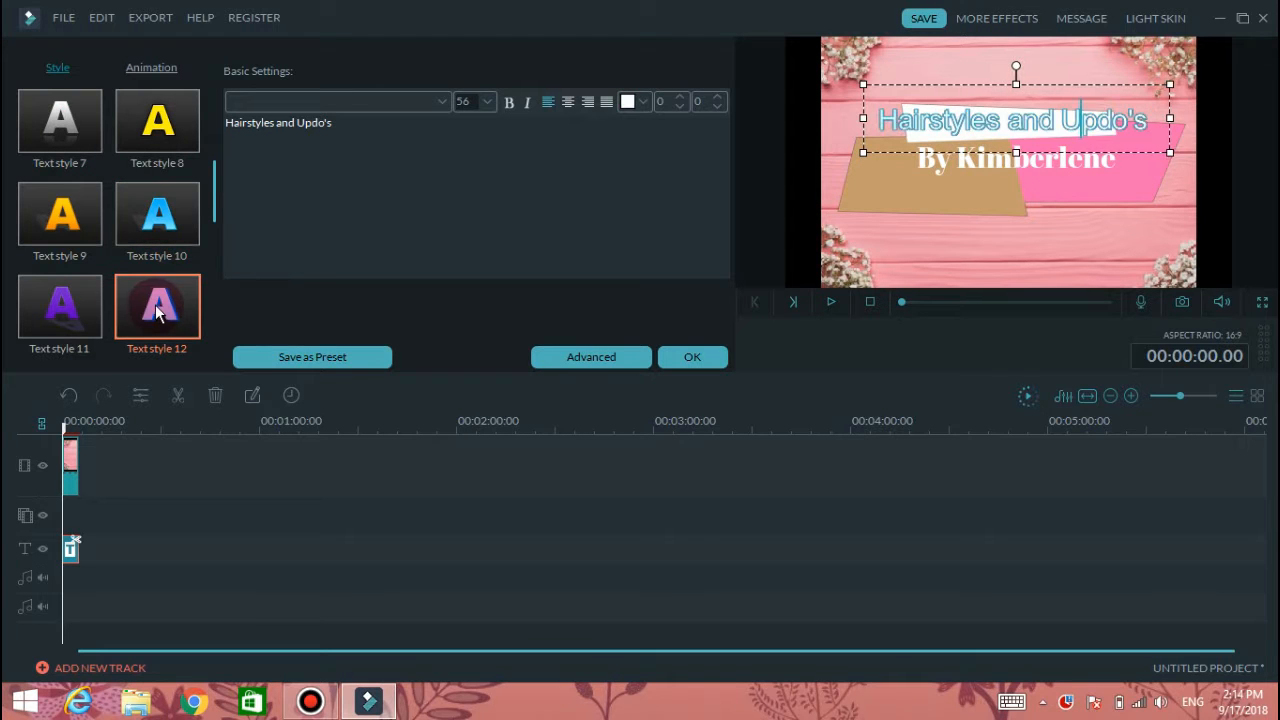
Apply Text style 17 to both the "Hairstyles and Updo's" text and the "By" name line
{"action": "scroll", "coordinate": [157, 235], "scroll_direction": "down", "scroll_amount": 1}
{"action": "scroll", "coordinate": [158, 236], "scroll_direction": "down", "scroll_amount": 2}
{"action": "left_click", "coordinate": [62, 310]}
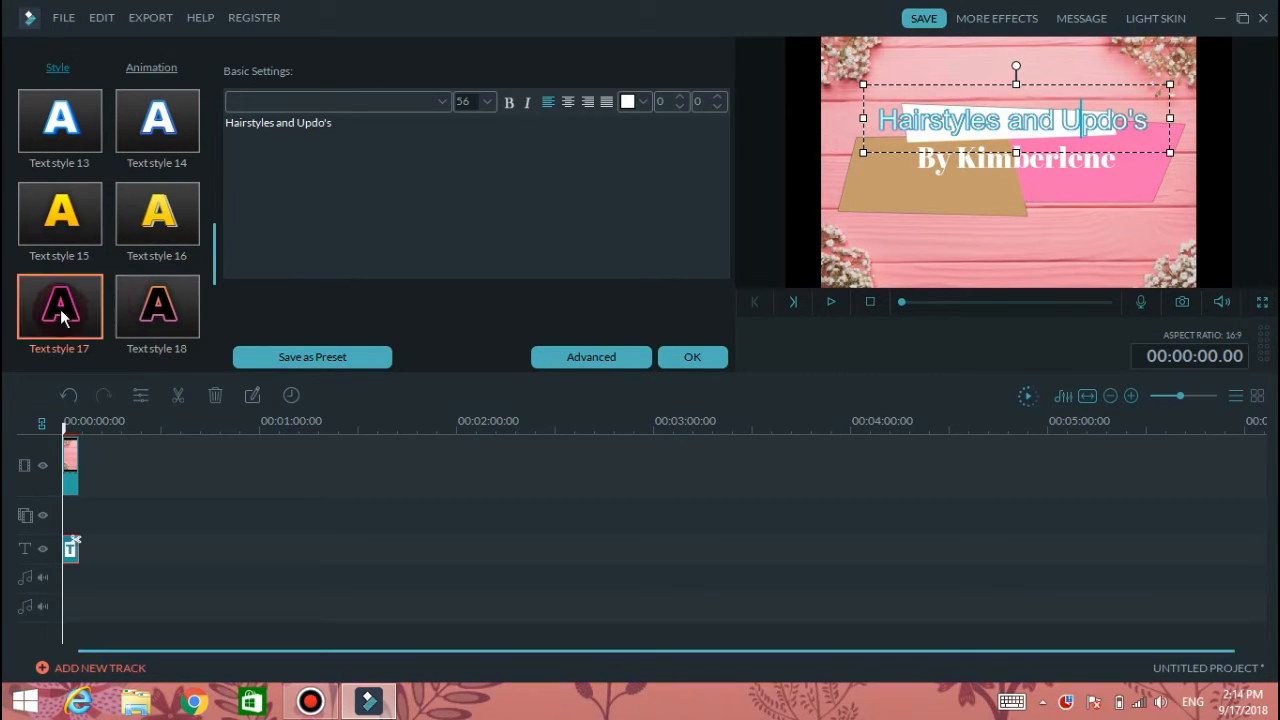
{"action": "left_click", "coordinate": [1007, 166]}
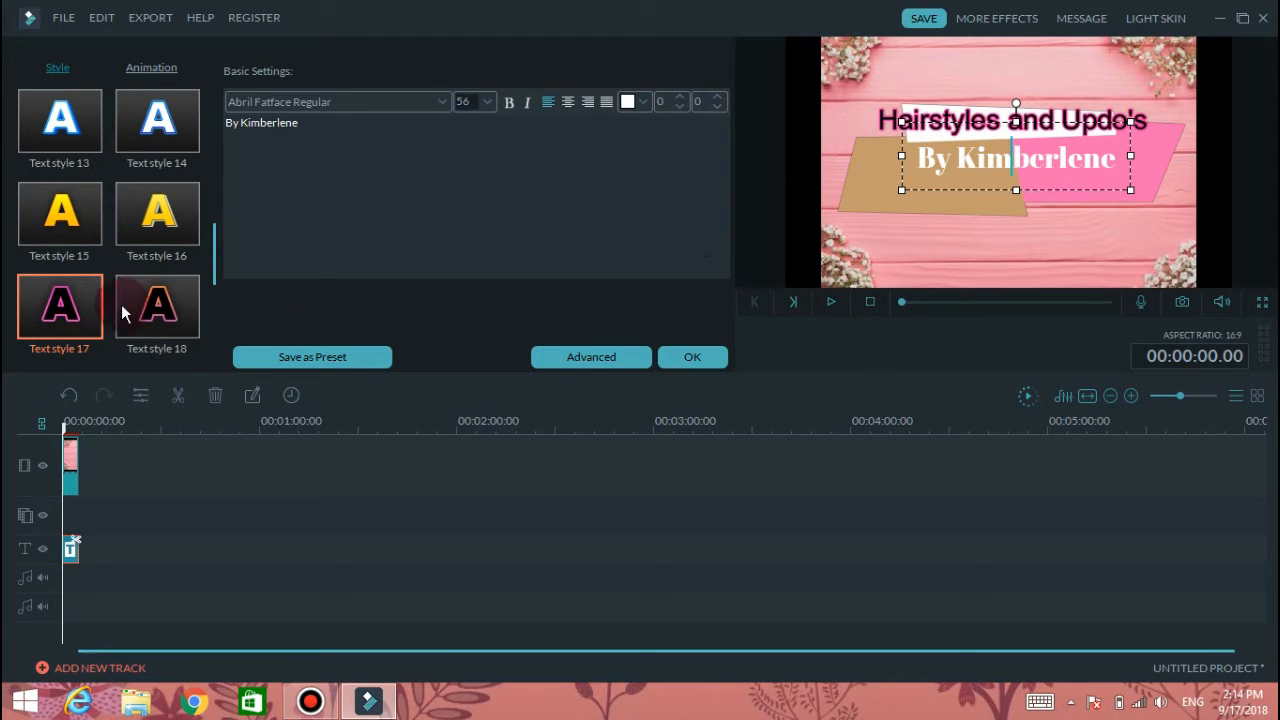
{"action": "left_click", "coordinate": [93, 322]}
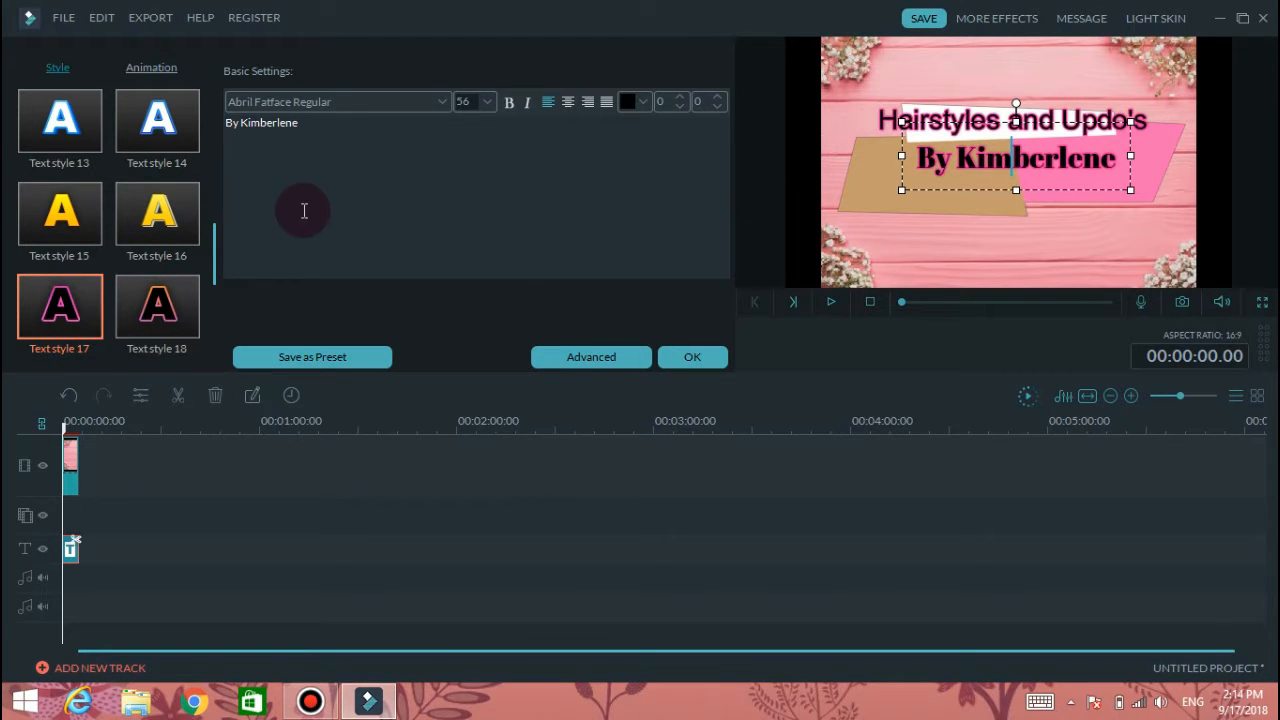
Apply the "Fly to zoom in" animation to the "Hairstyles and Updo's" text
{"action": "left_click", "coordinate": [163, 72]}
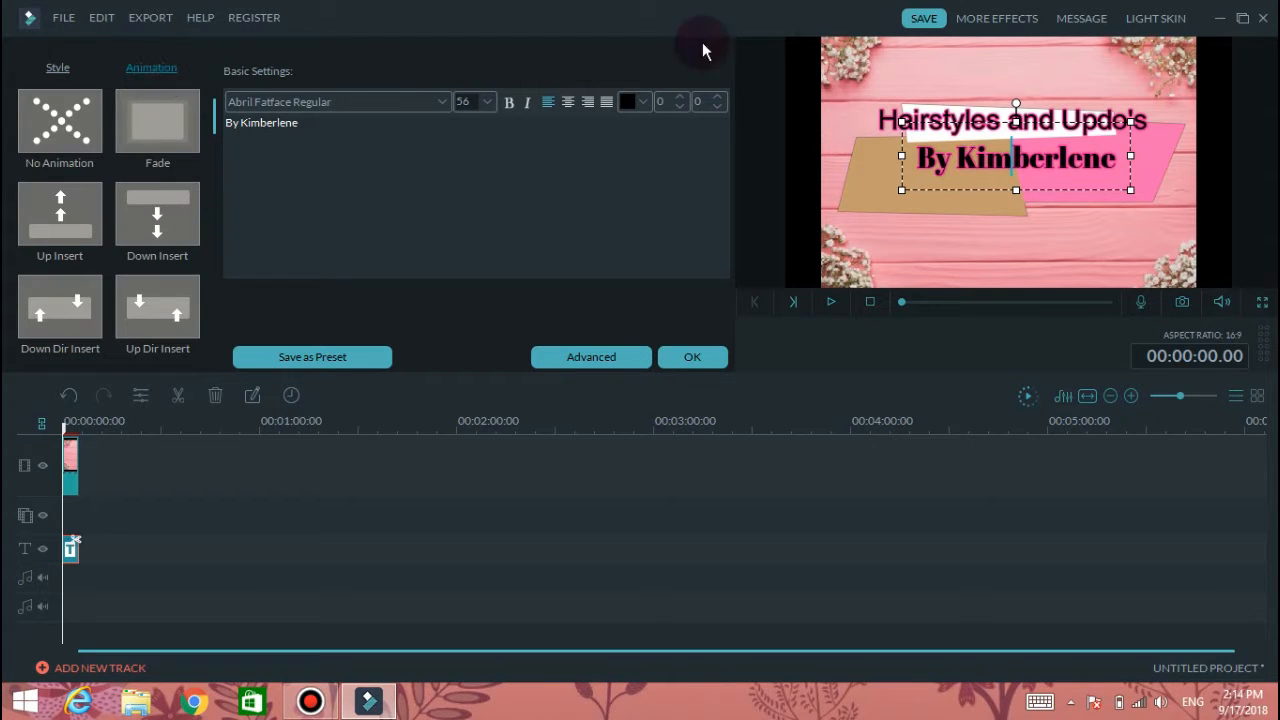
{"action": "left_click", "coordinate": [884, 124]}
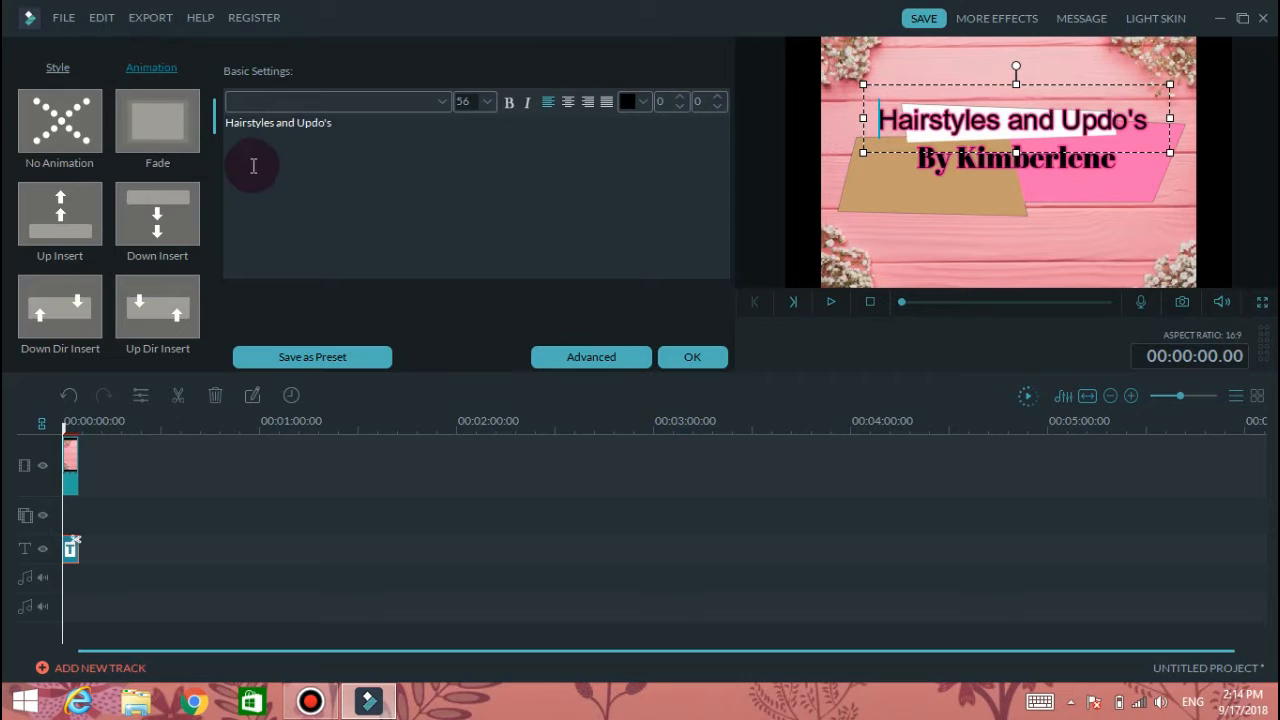
{"action": "left_click_drag", "start_coordinate": [212, 121], "coordinate": [208, 181]}
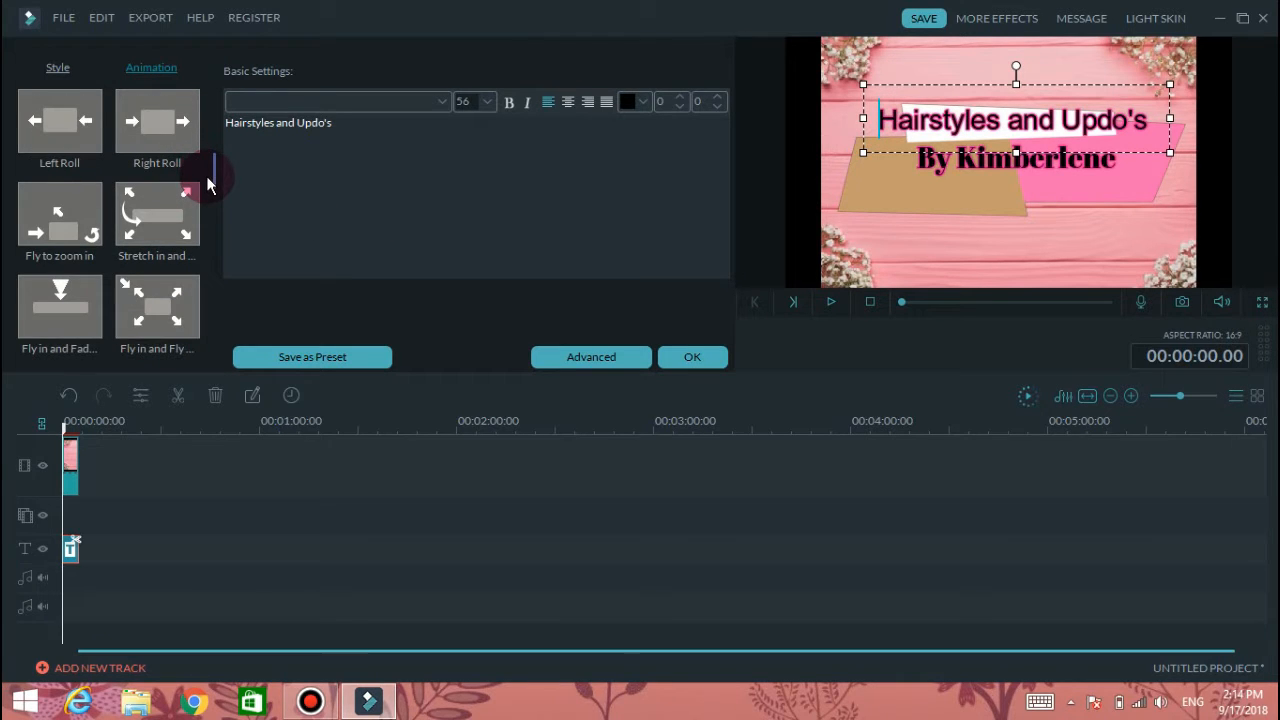
{"action": "left_click", "coordinate": [69, 238]}
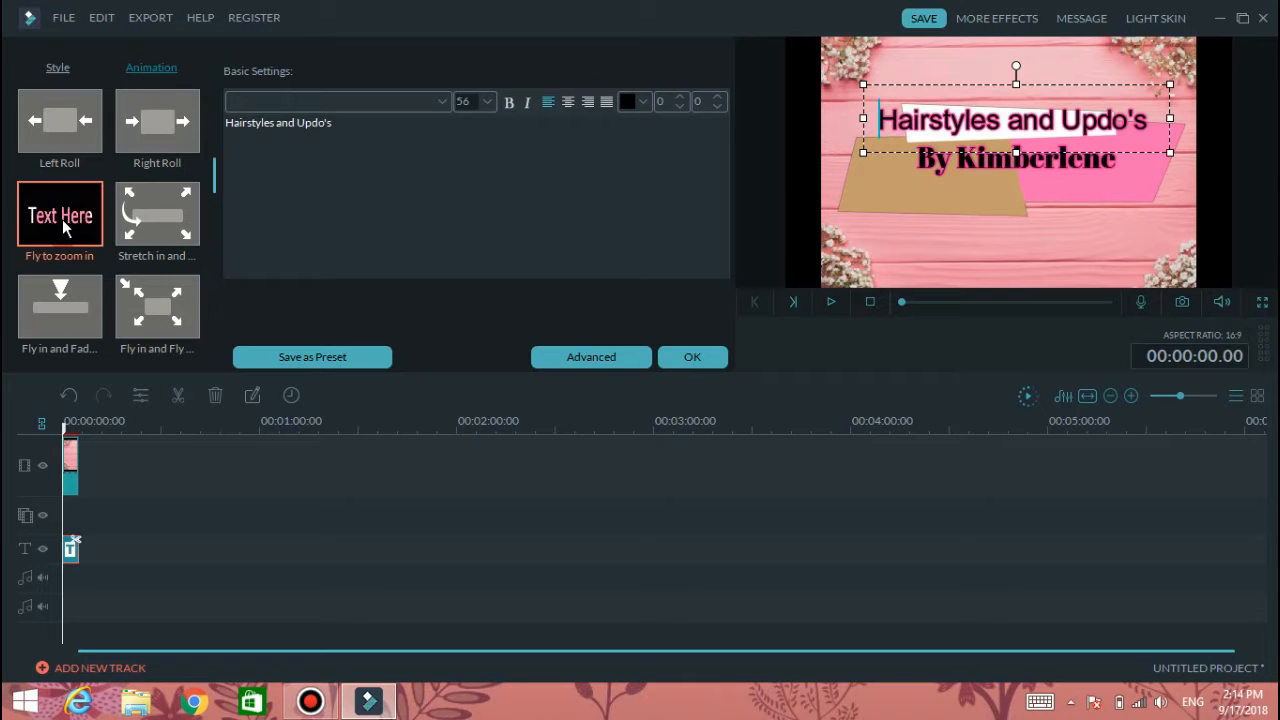
{"action": "double_click", "coordinate": [62, 222]}
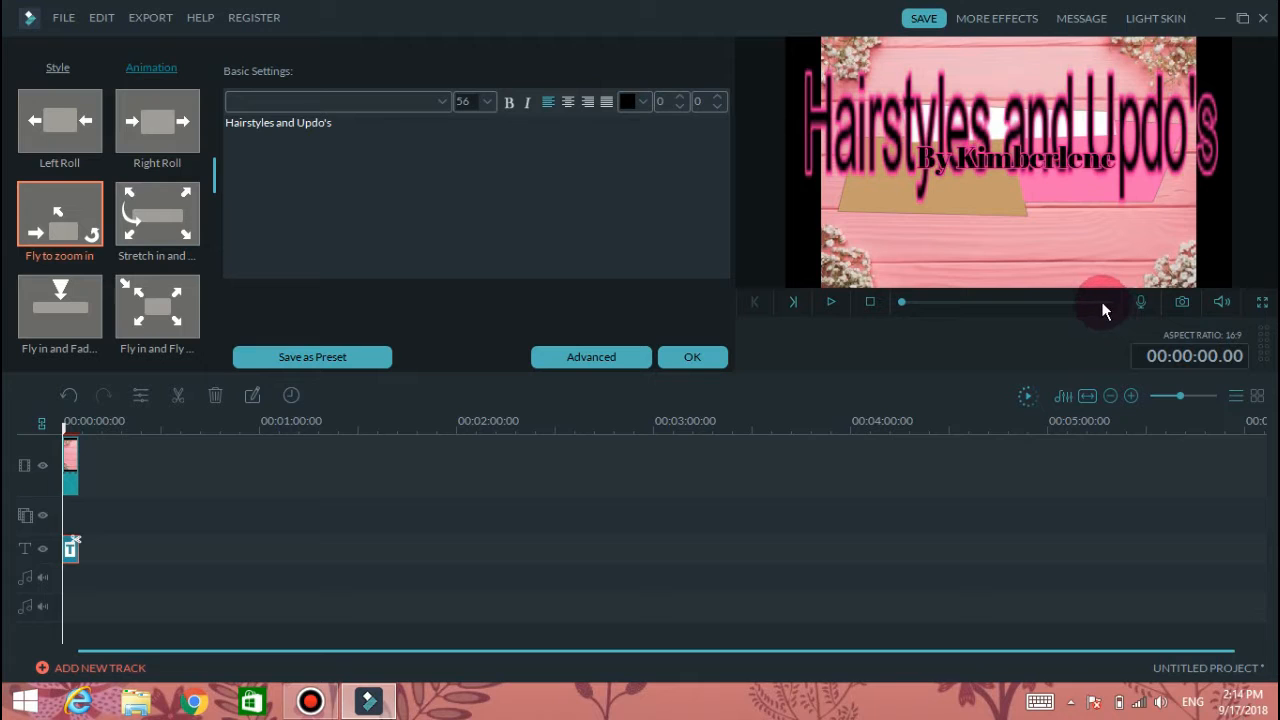
Apply the "Fly in and Fly" animation to the "By" name line and accept the title edits
{"action": "left_click", "coordinate": [1002, 172]}
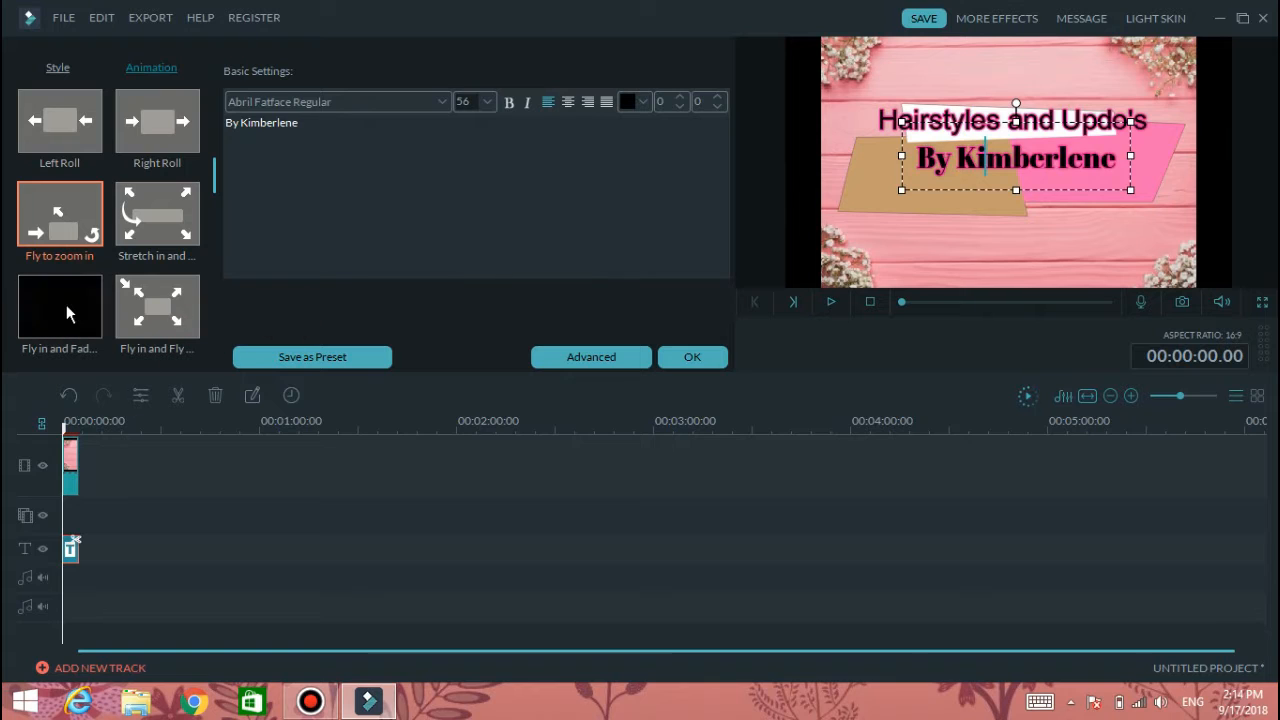
{"action": "double_click", "coordinate": [155, 302]}
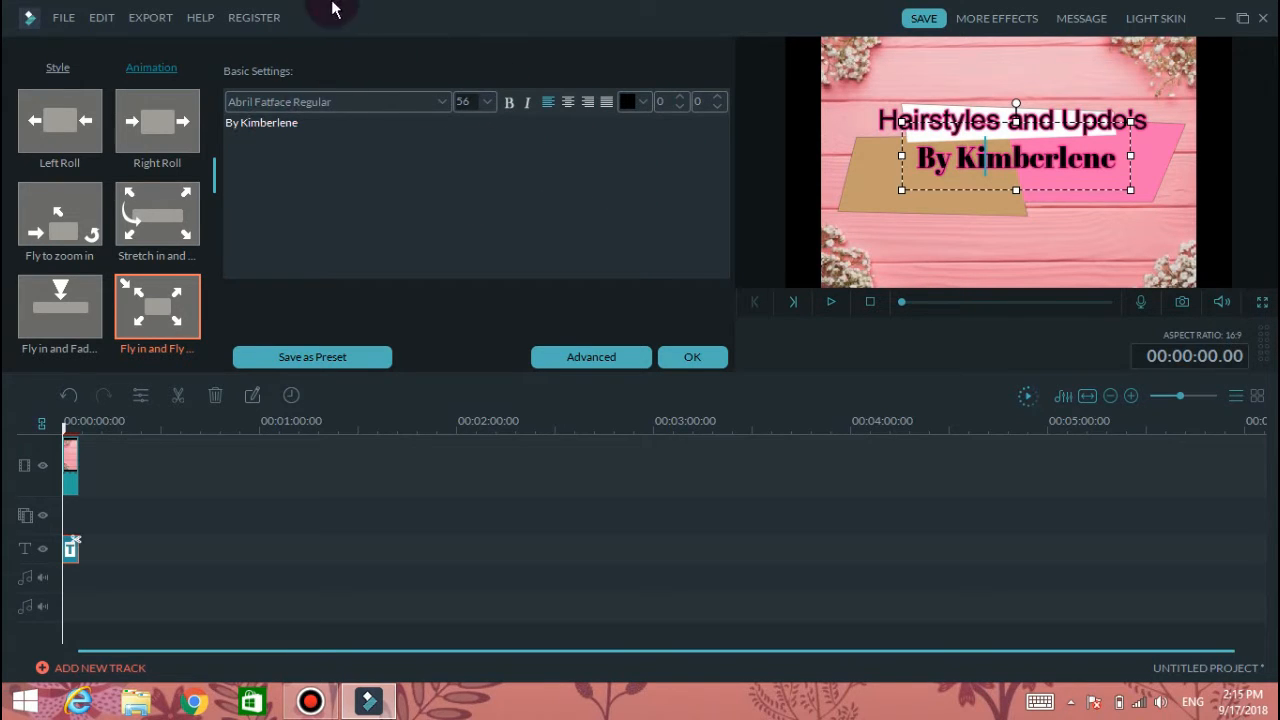
{"action": "left_click", "coordinate": [695, 352]}
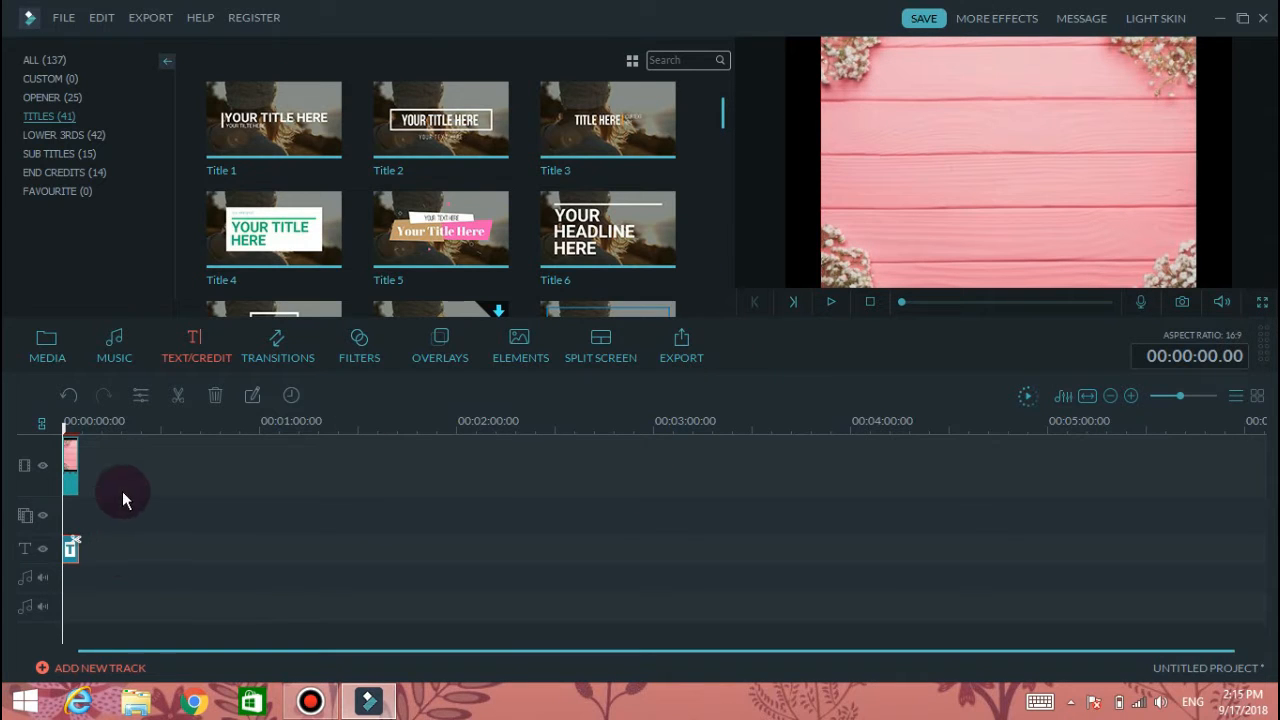
Add the Pink_Lemonade song from the My Music collection to the start of the first audio track
{"action": "left_click", "coordinate": [112, 359]}
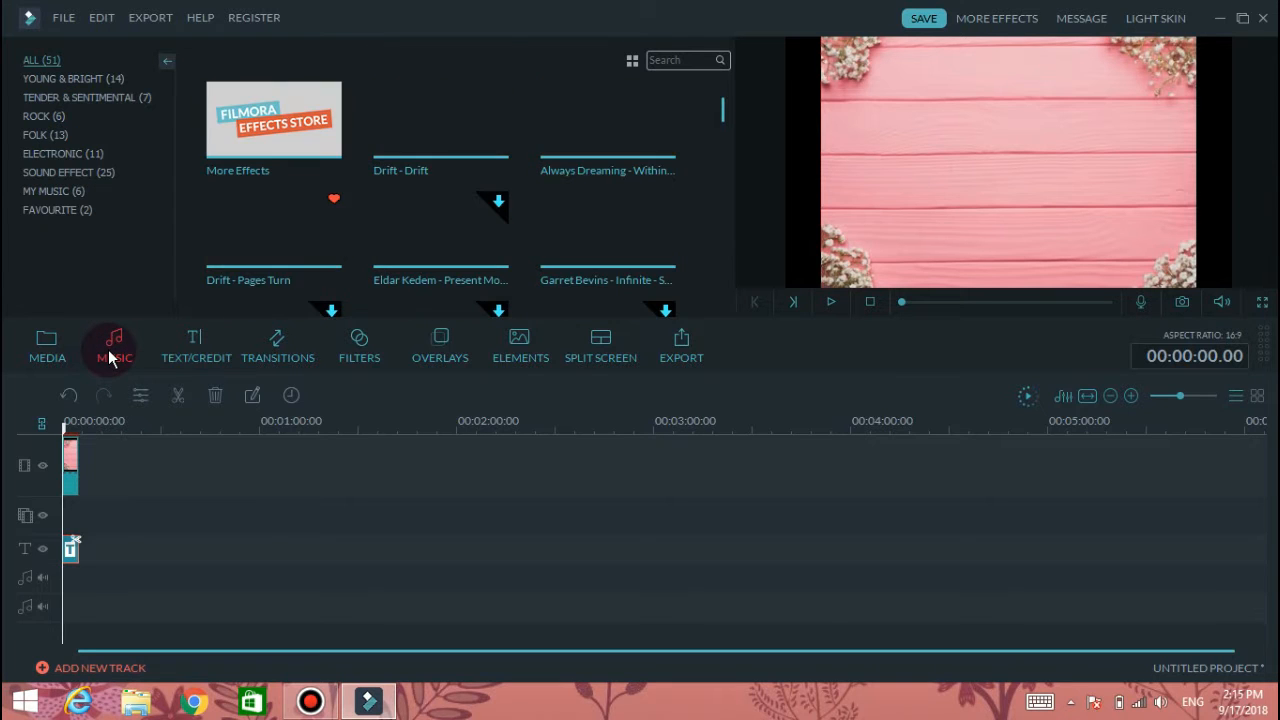
{"action": "left_click", "coordinate": [39, 80]}
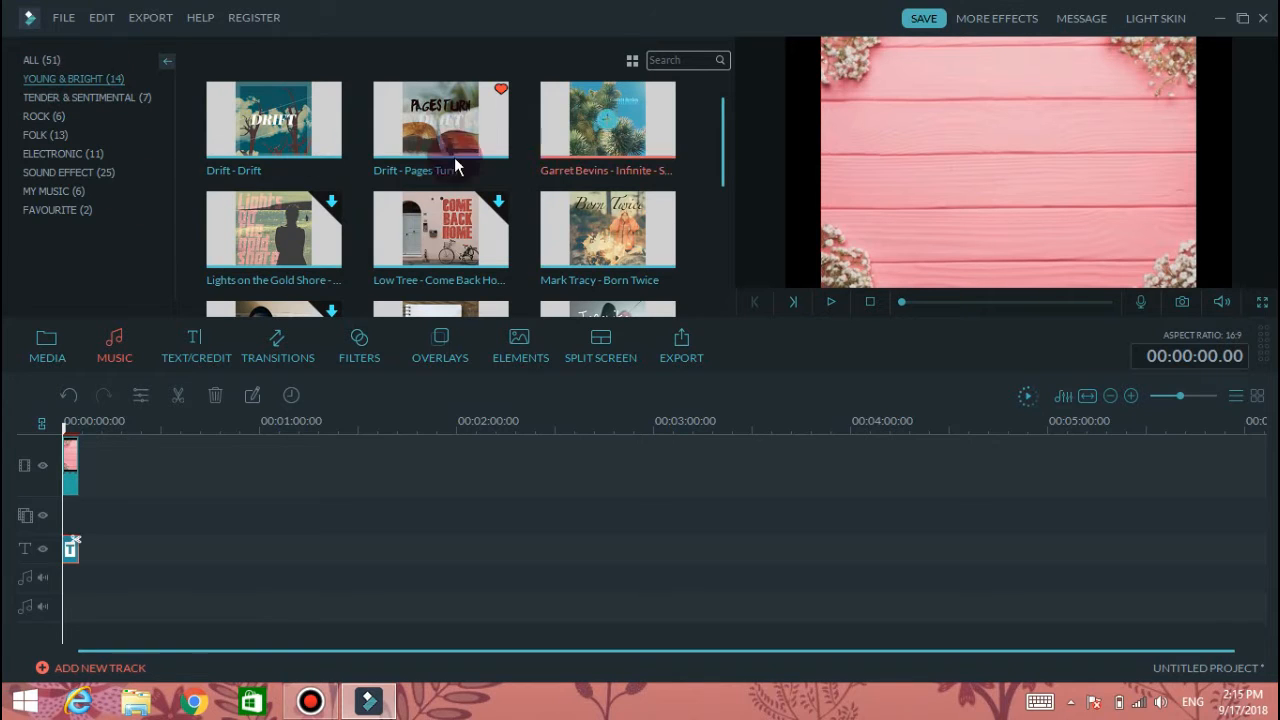
{"action": "left_click", "coordinate": [680, 152]}
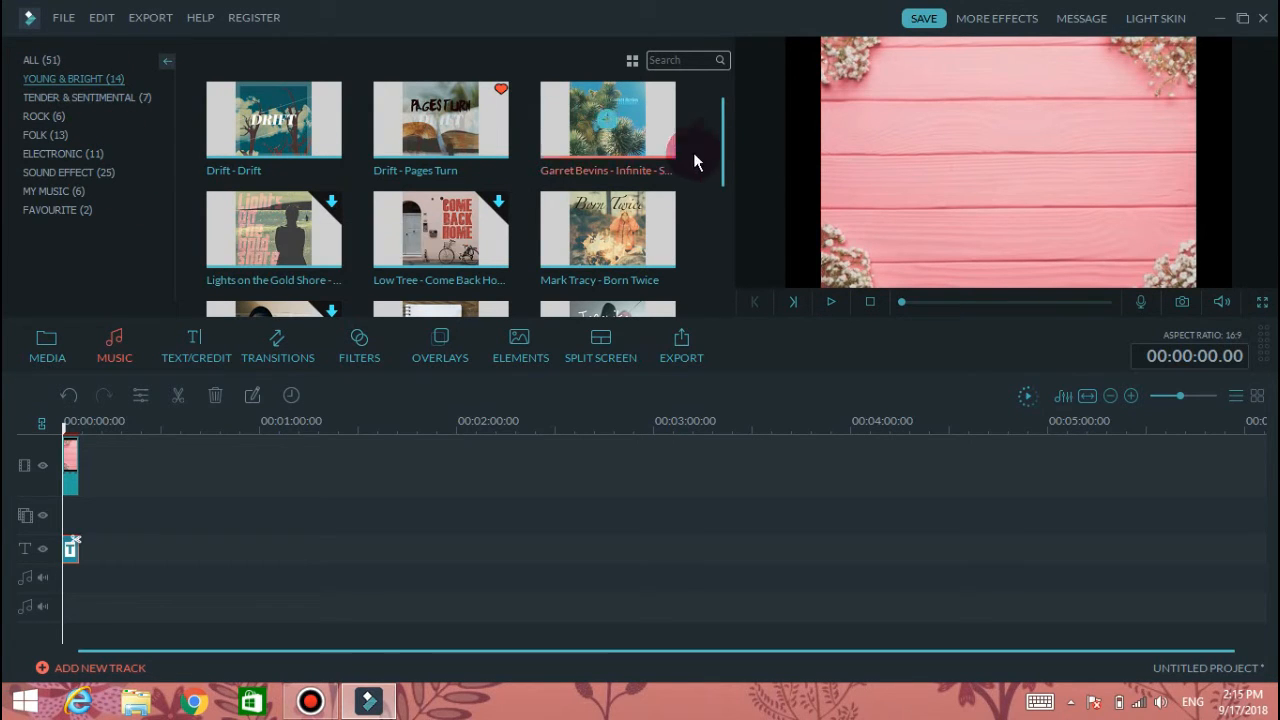
{"action": "left_click_drag", "start_coordinate": [722, 160], "coordinate": [713, 303]}
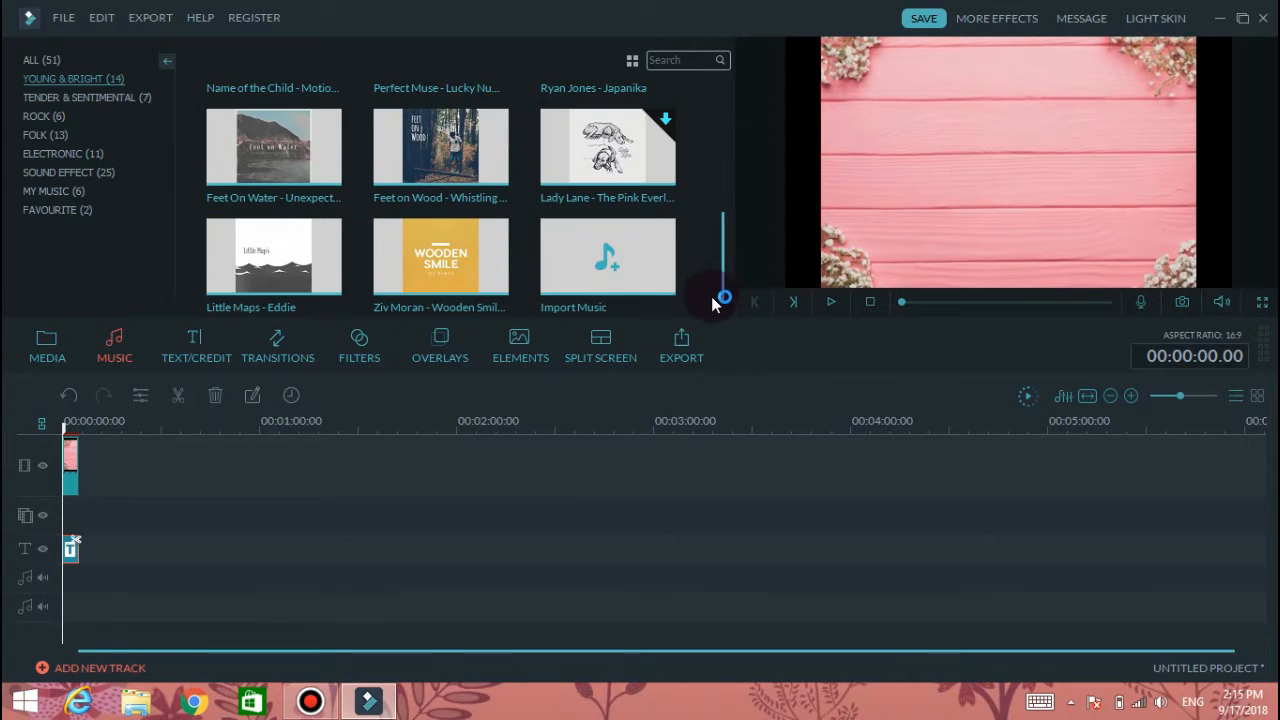
{"action": "left_click", "coordinate": [52, 191]}
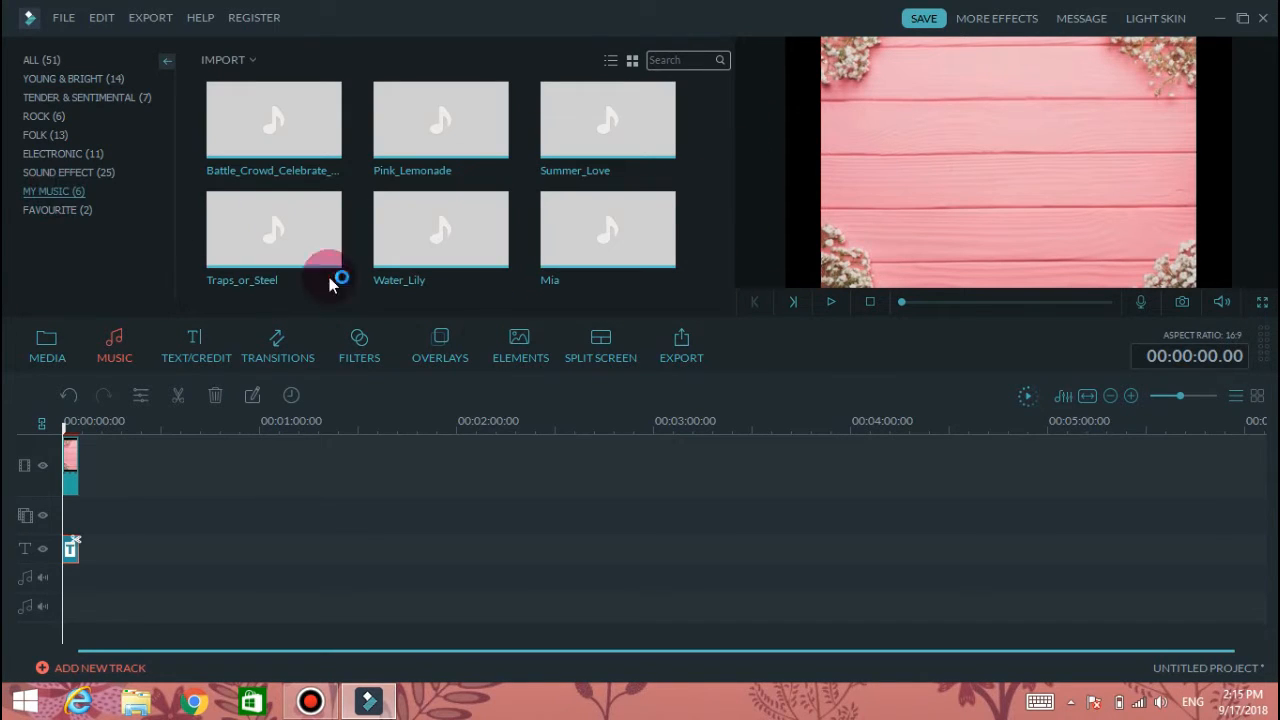
{"action": "left_click", "coordinate": [443, 128]}
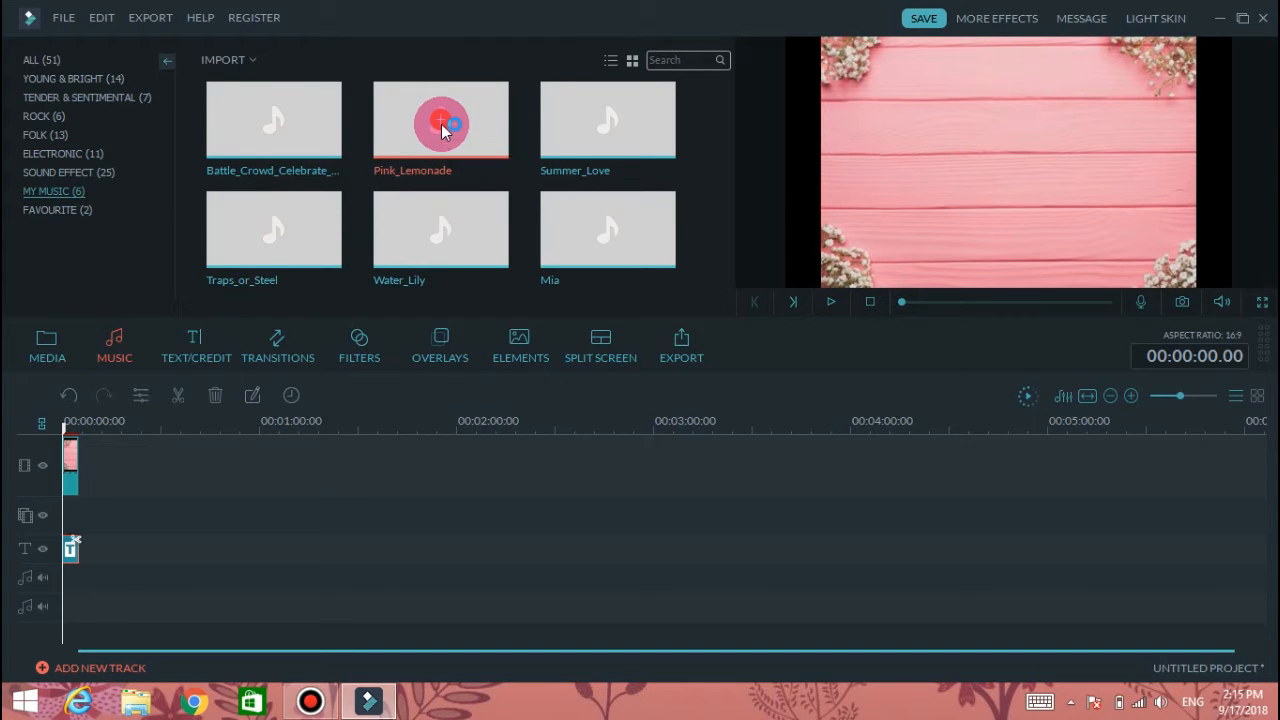
{"action": "left_click_drag", "start_coordinate": [443, 128], "coordinate": [64, 586]}
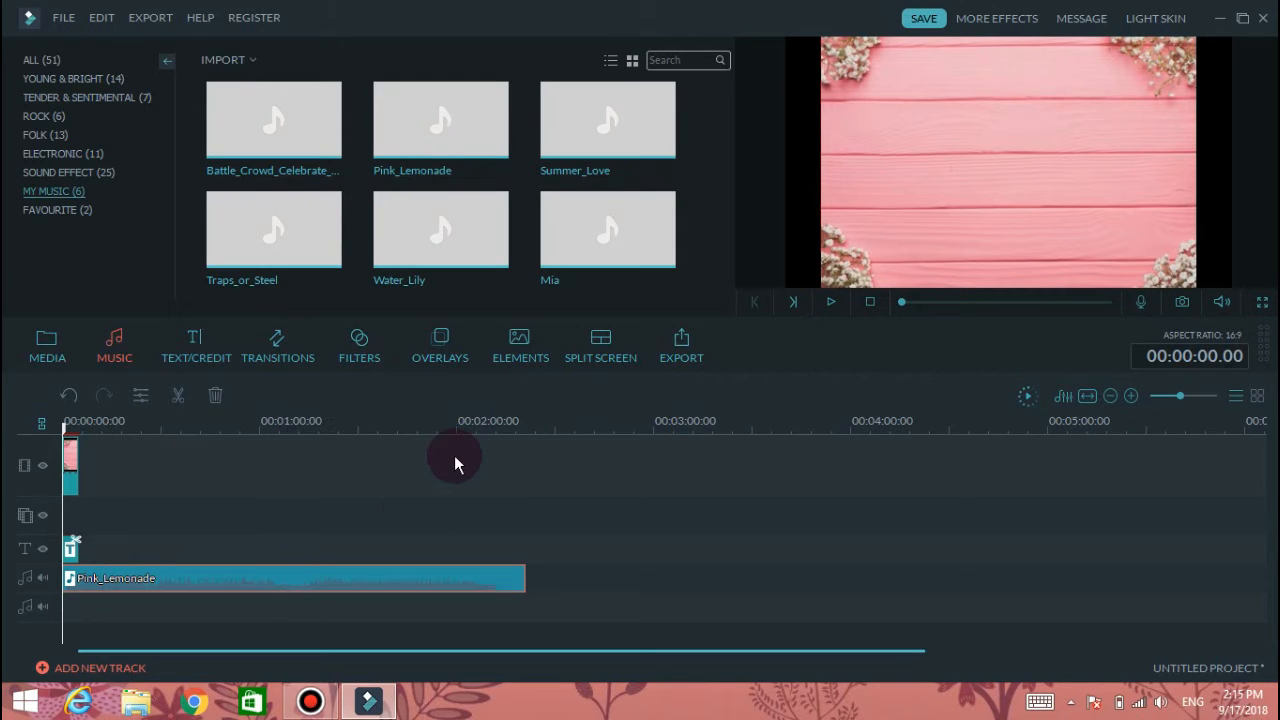
Play the intro from the start to check the title animation with the music, and pause after the picture ends
{"action": "left_click", "coordinate": [831, 302]}
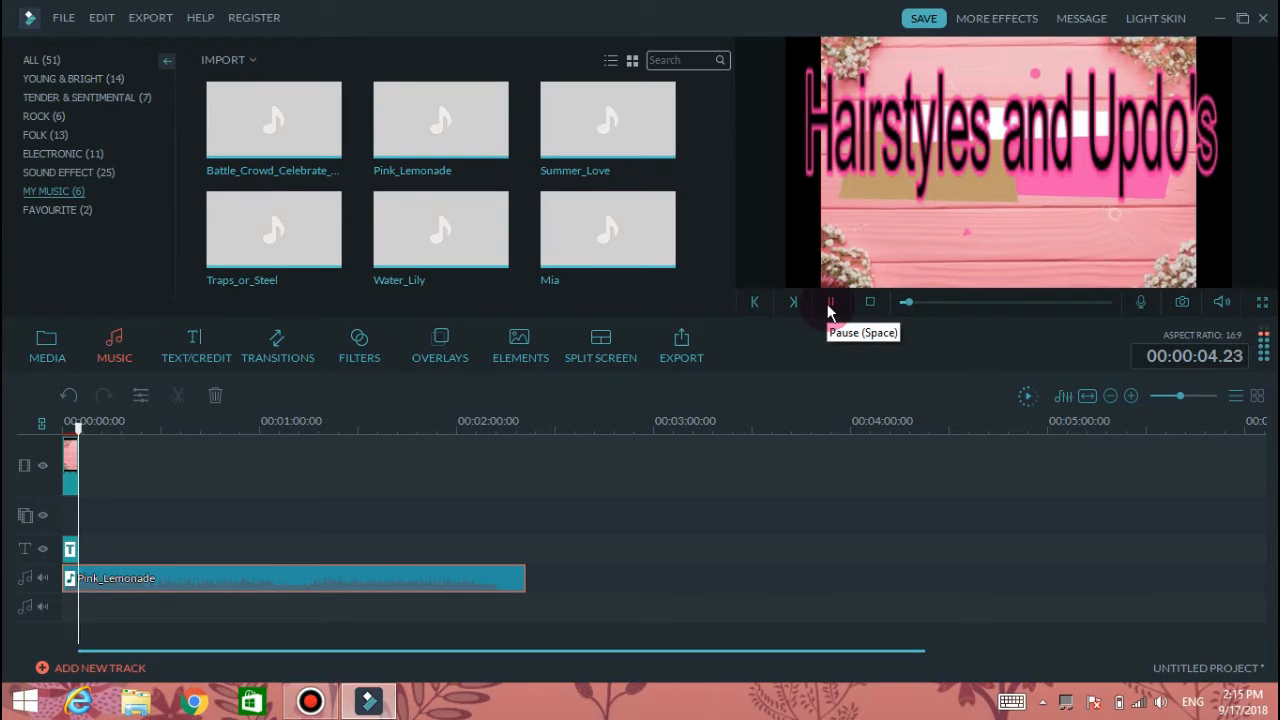
{"action": "left_click", "coordinate": [829, 306]}
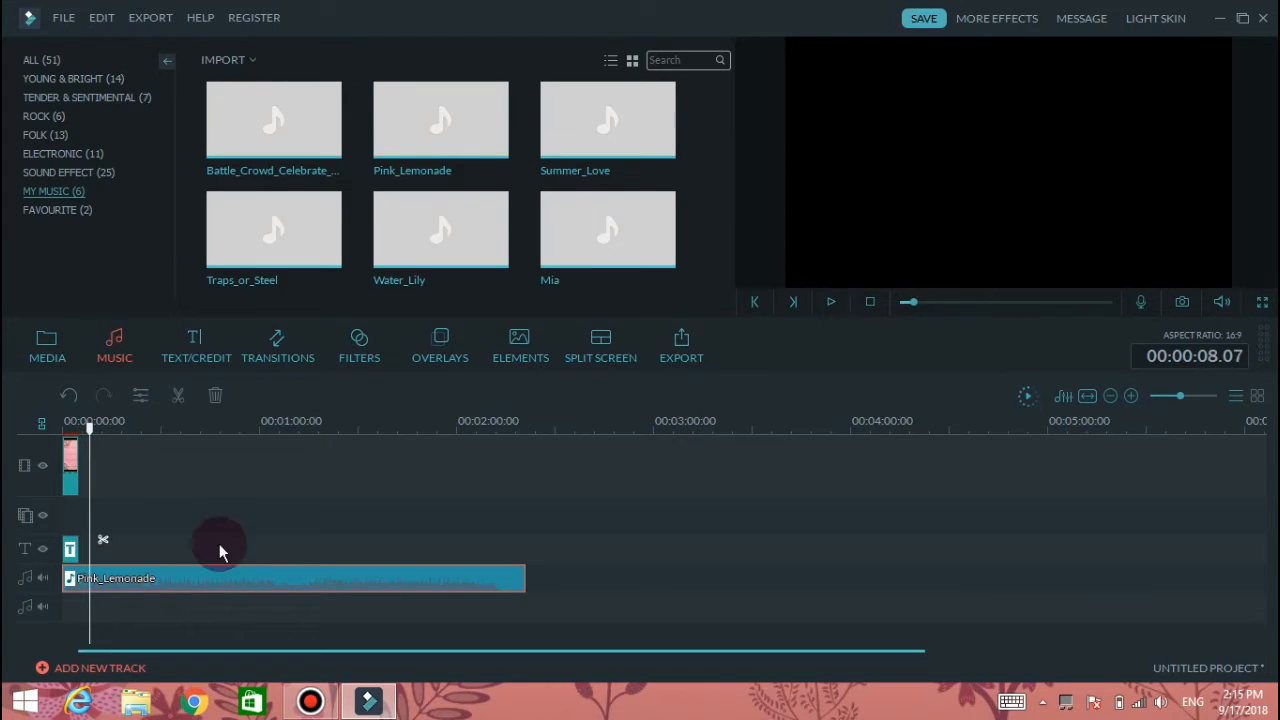
Split the Pink_Lemonade music at 00:00:05.03, where the picture ends, delete the remainder, and close the audio settings
{"action": "left_click_drag", "start_coordinate": [91, 436], "coordinate": [80, 436]}
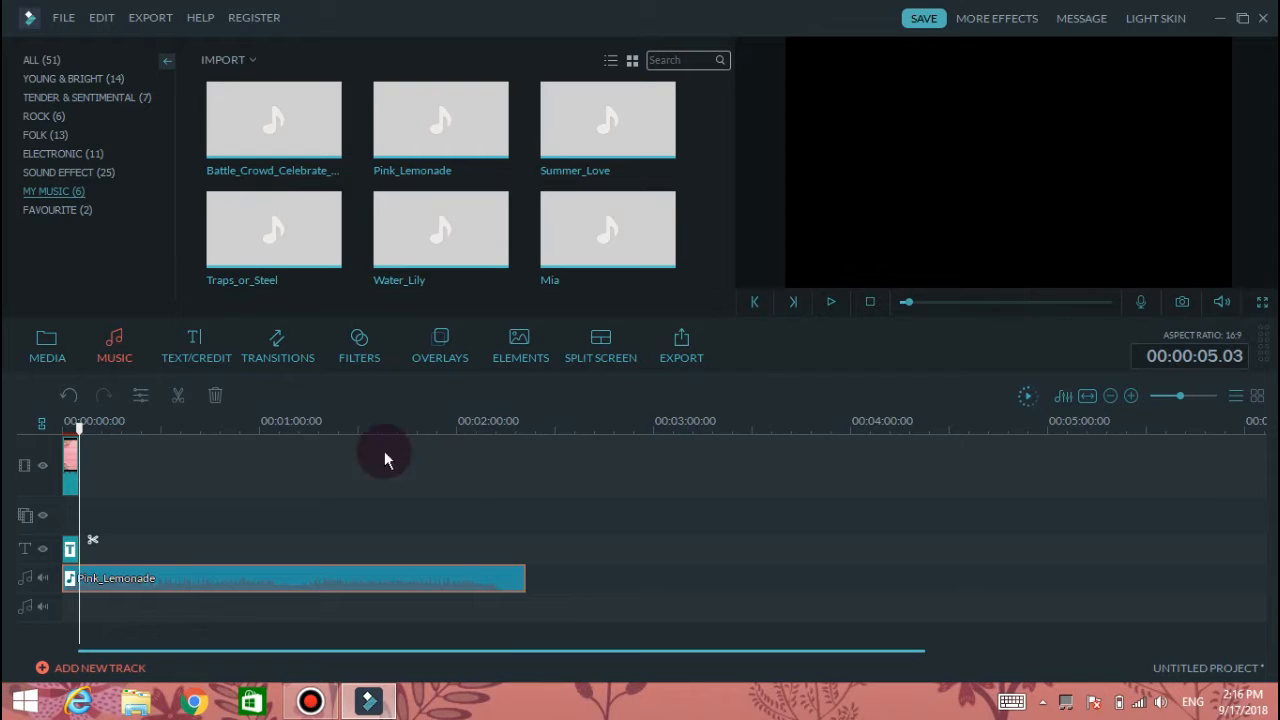
{"action": "double_click", "coordinate": [112, 590]}
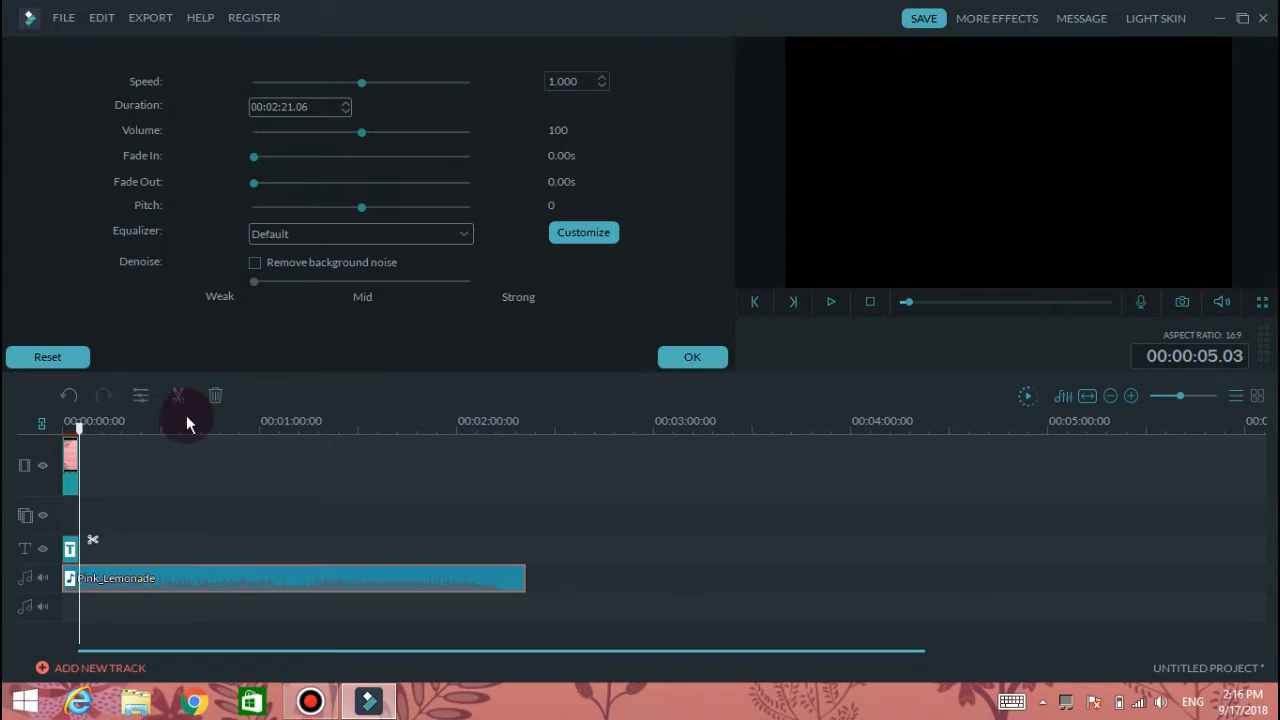
{"action": "right_click", "coordinate": [259, 577]}
{"action": "left_click", "coordinate": [300, 565]}
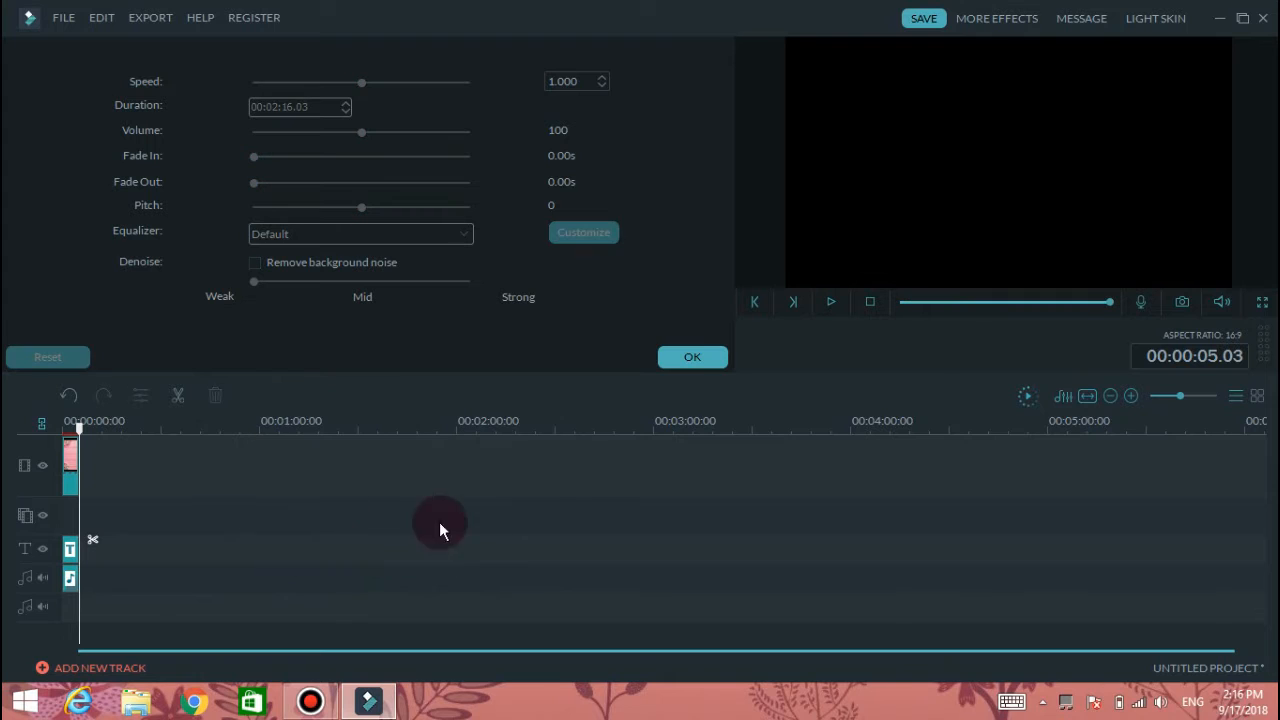
{"action": "left_click", "coordinate": [683, 358]}
Add the pv_590 hair tools image as an overlay at the timeline start and shrink it to a strip along the picture's upper edge
{"action": "left_click_drag", "start_coordinate": [80, 440], "coordinate": [52, 429]}
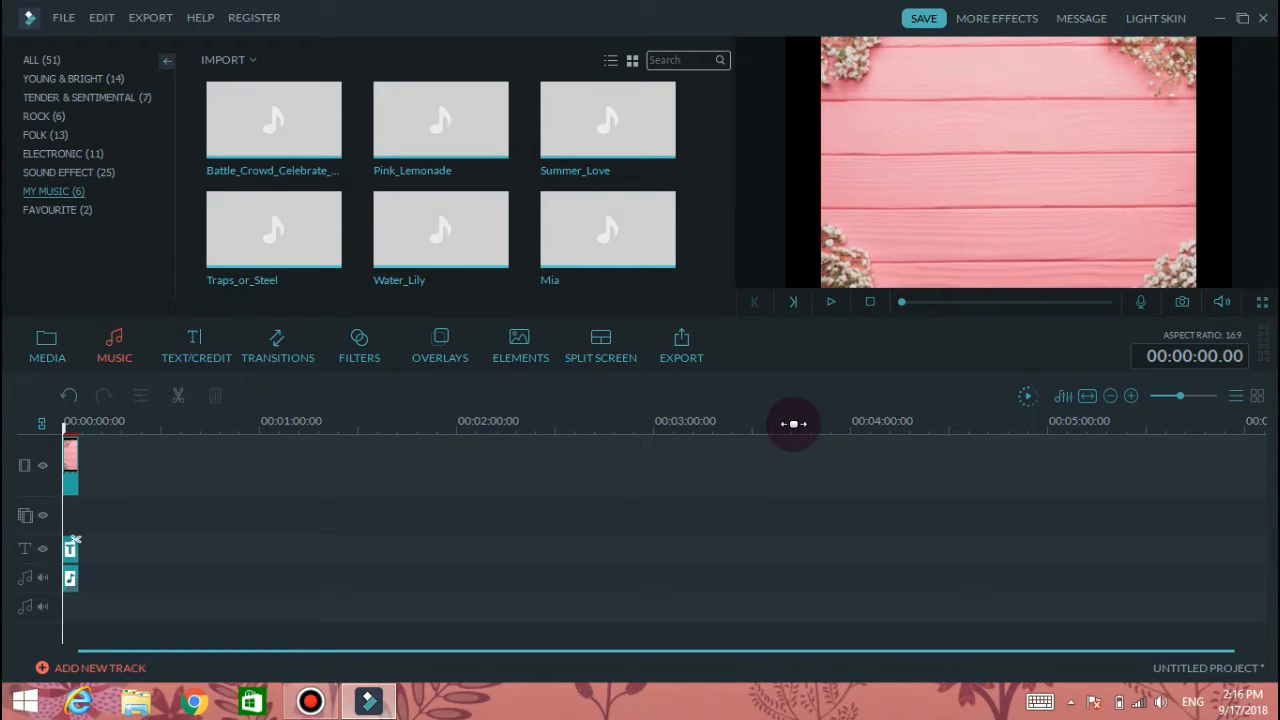
{"action": "left_click", "coordinate": [46, 345]}
{"action": "mouse_move", "coordinate": [650, 245]}
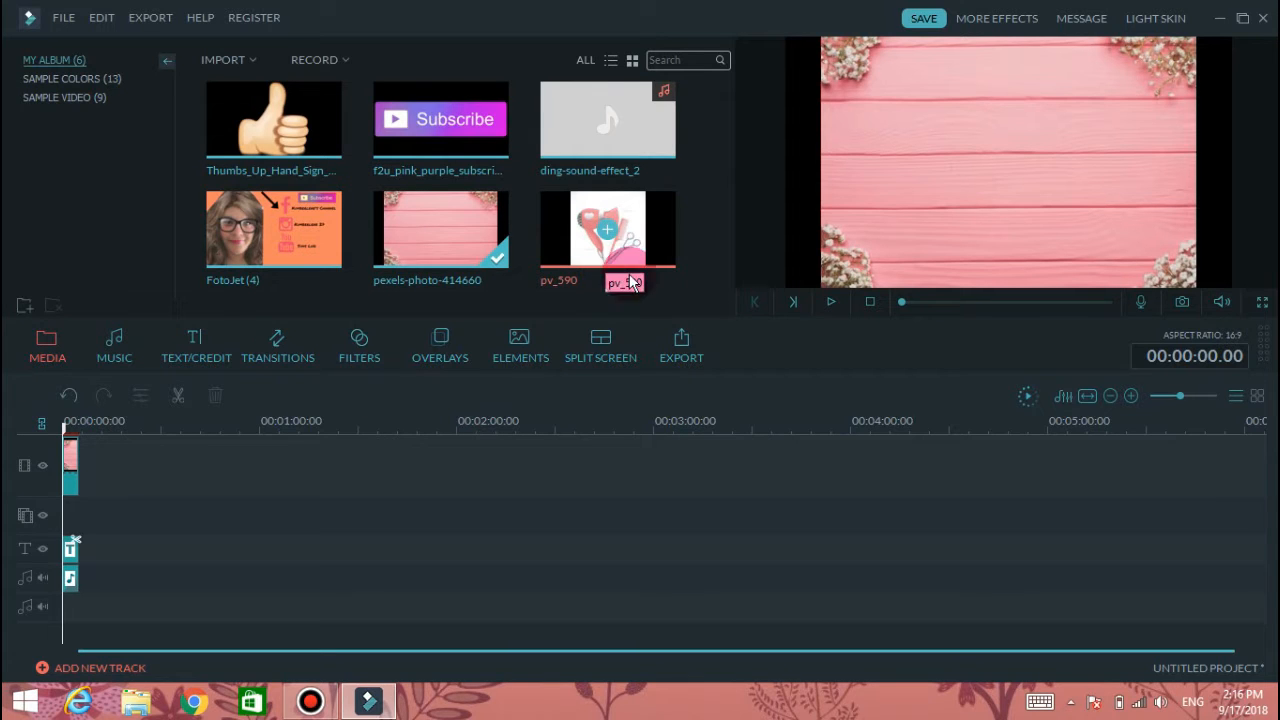
{"action": "left_click_drag", "start_coordinate": [651, 233], "coordinate": [66, 536]}
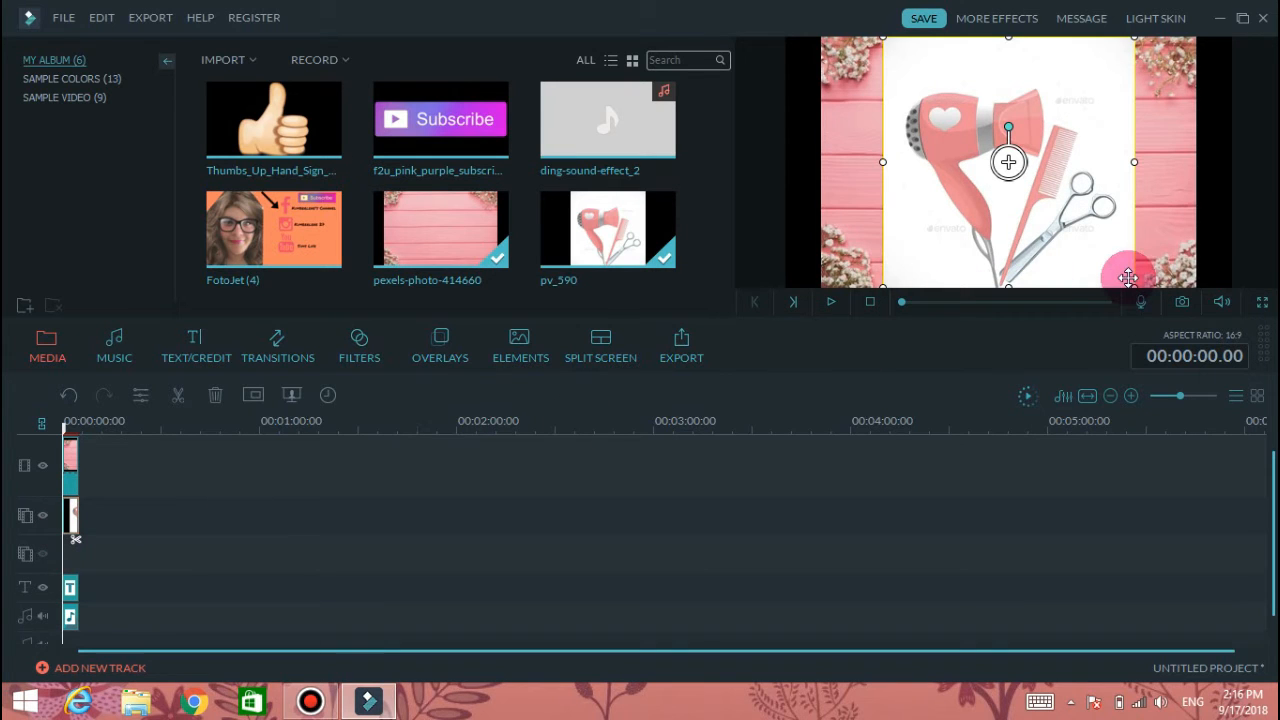
{"action": "left_click_drag", "start_coordinate": [1133, 285], "coordinate": [1122, 72]}
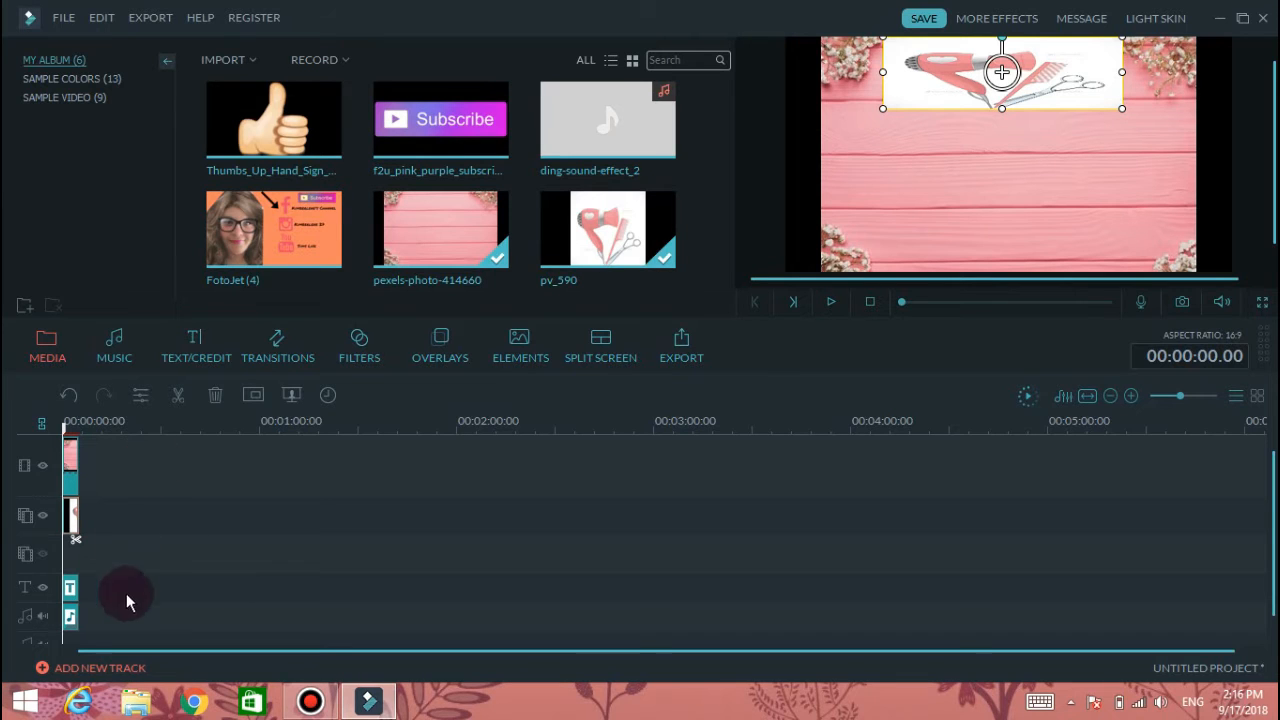
Apply the Fade Zoom Out motion to the hair tools overlay
{"action": "left_click", "coordinate": [62, 516]}
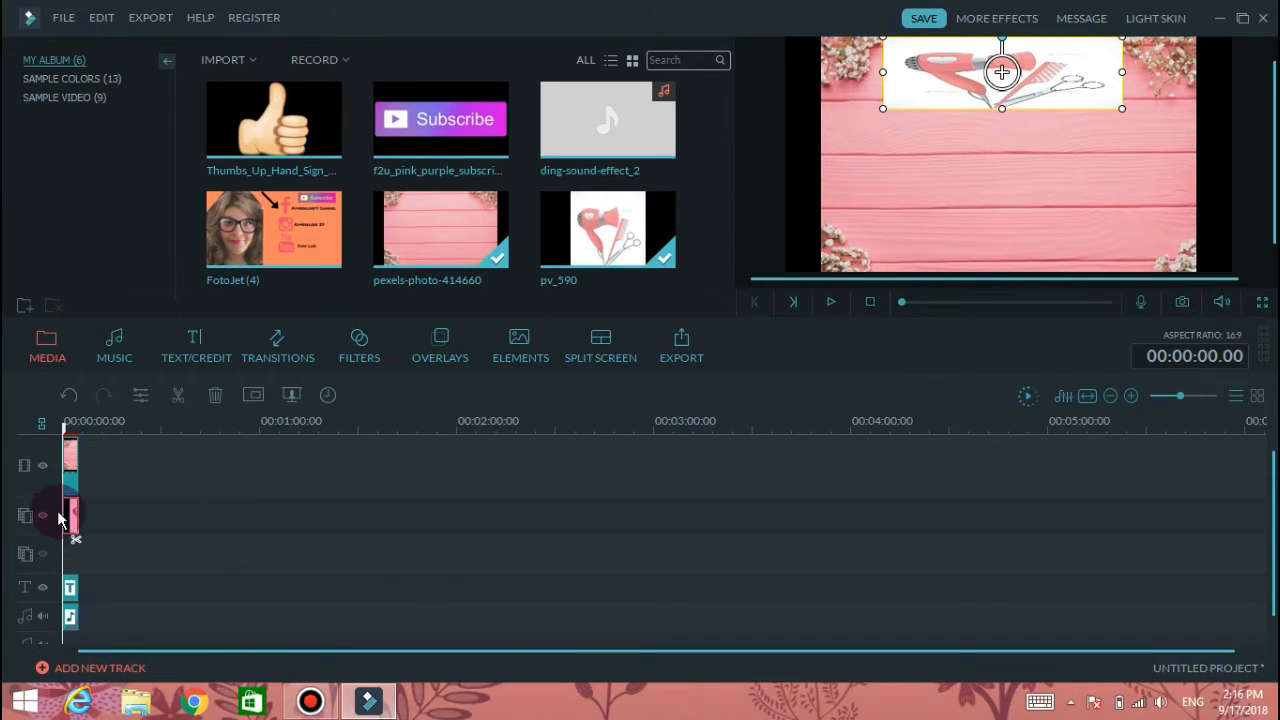
{"action": "double_click", "coordinate": [76, 515]}
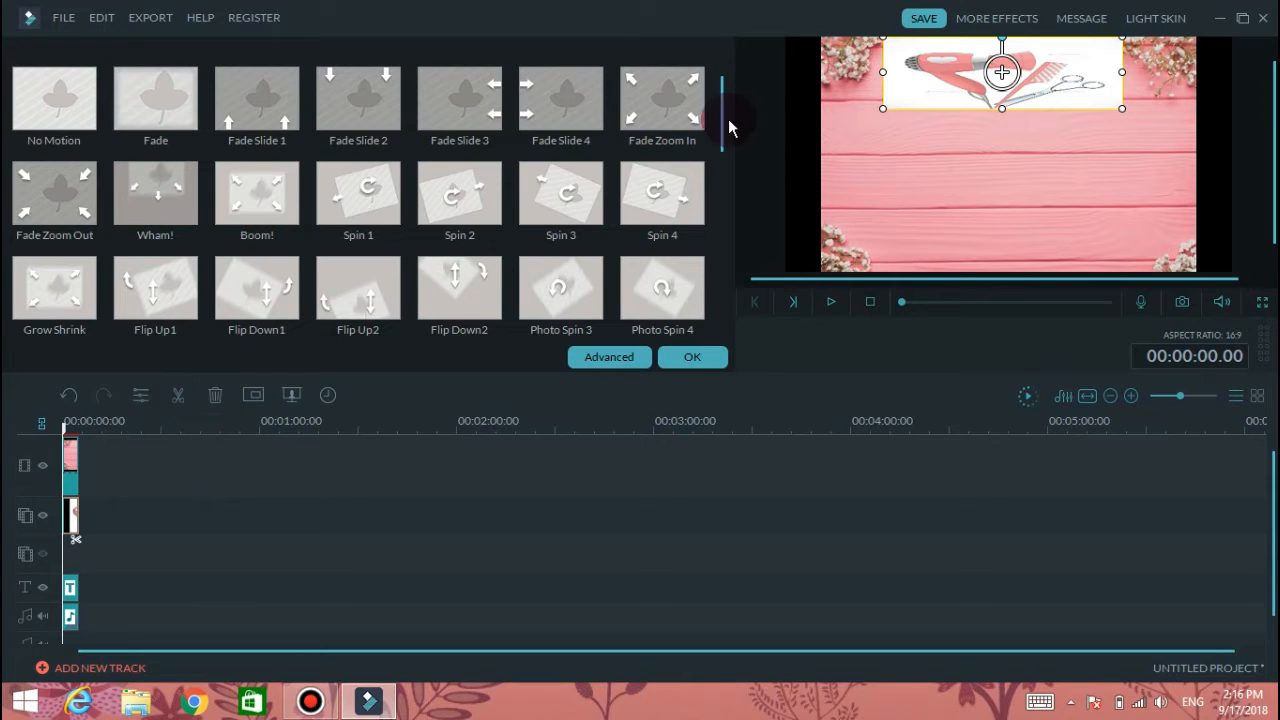
{"action": "left_click_drag", "start_coordinate": [717, 130], "coordinate": [715, 327]}
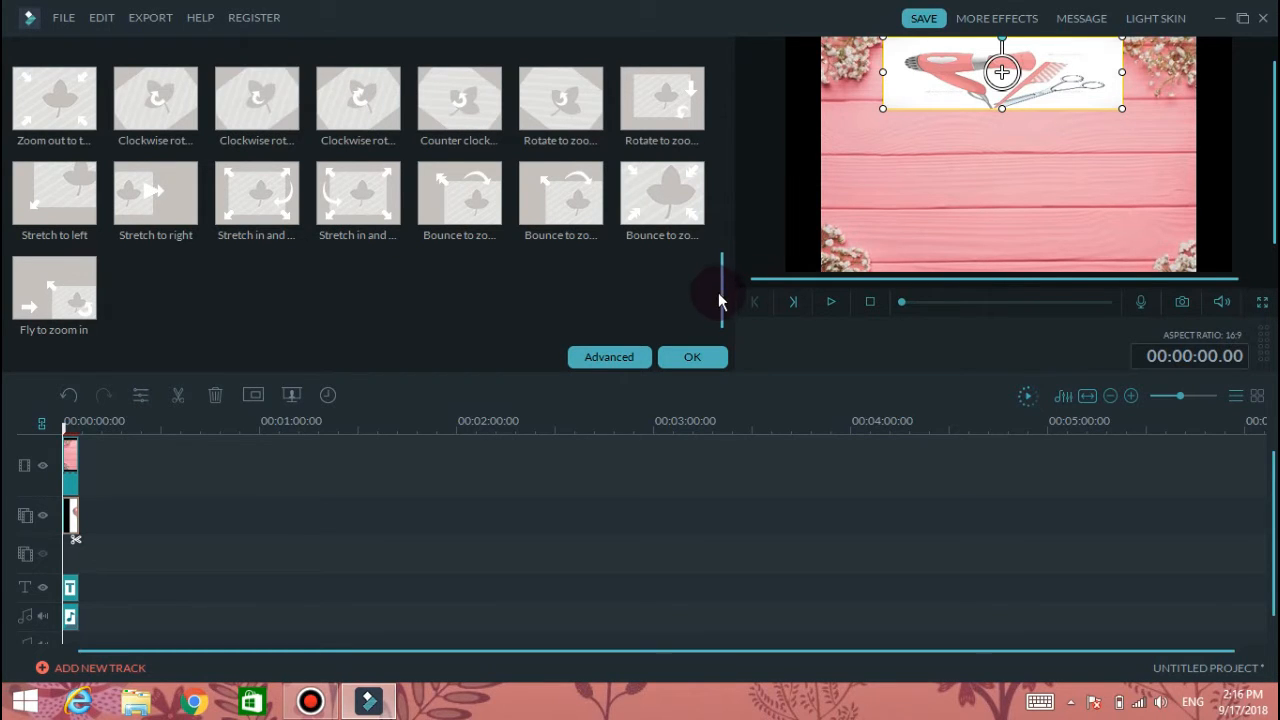
{"action": "scroll", "coordinate": [726, 207], "scroll_direction": "up", "scroll_amount": 5}
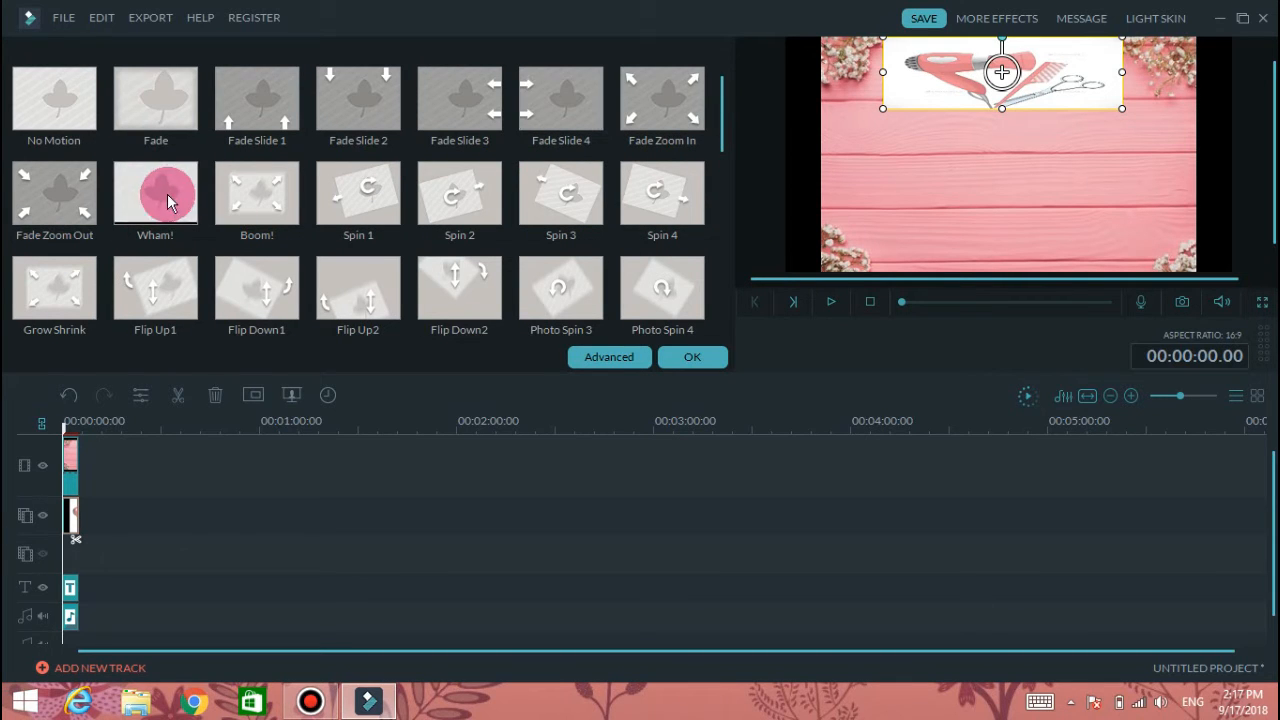
{"action": "left_click", "coordinate": [70, 207]}
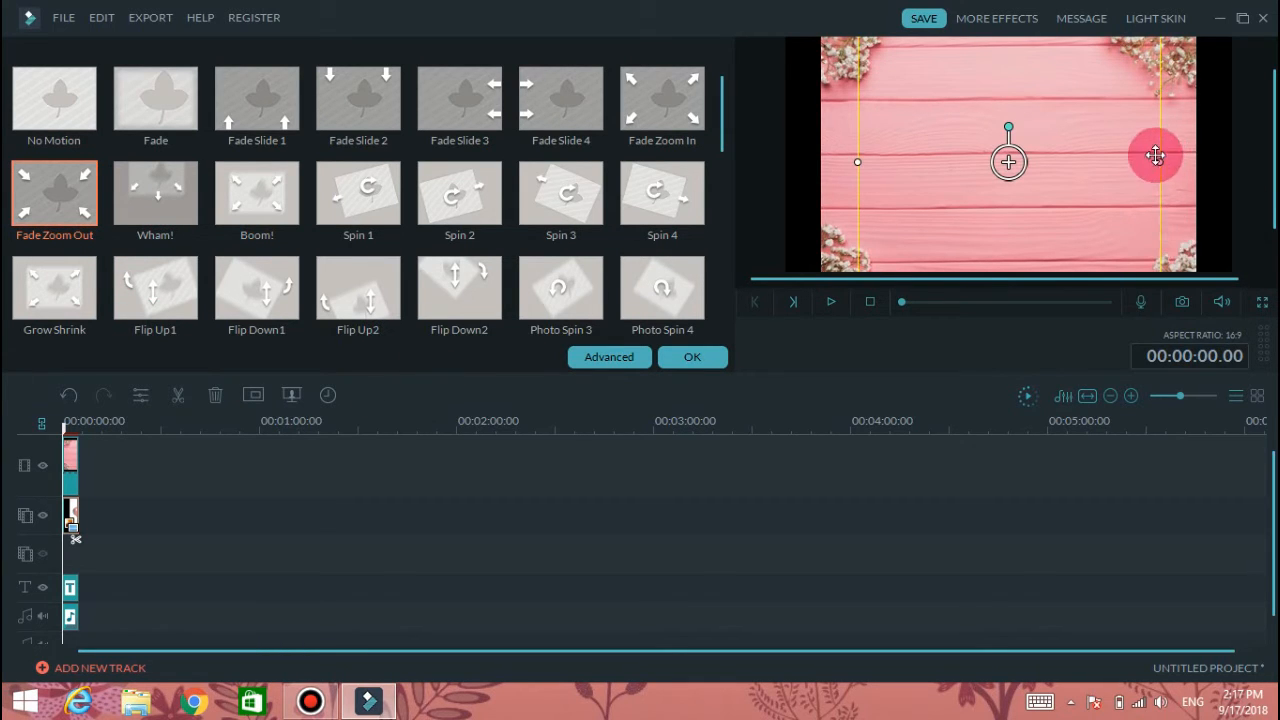
Shrink the hair tools overlay to a small box near the picture's upper-right flowers and accept the motion settings
{"action": "left_click_drag", "start_coordinate": [1157, 161], "coordinate": [1094, 209]}
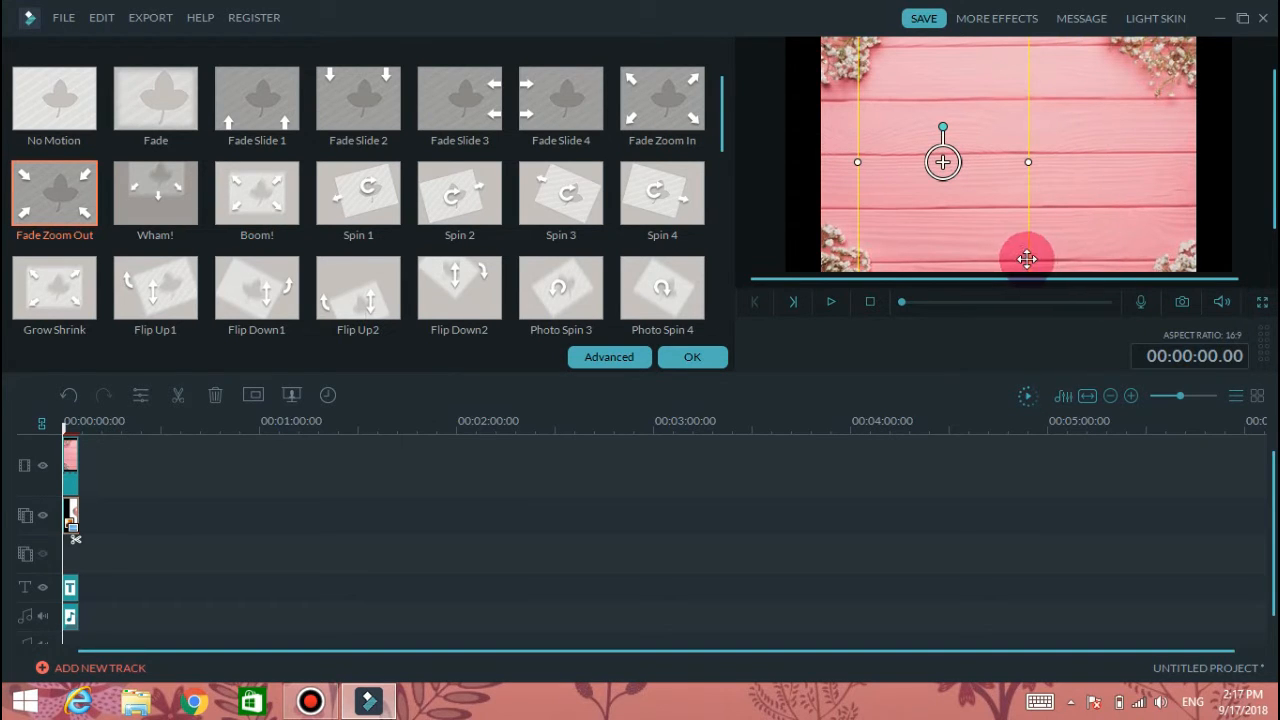
{"action": "left_click_drag", "start_coordinate": [1024, 222], "coordinate": [980, 109]}
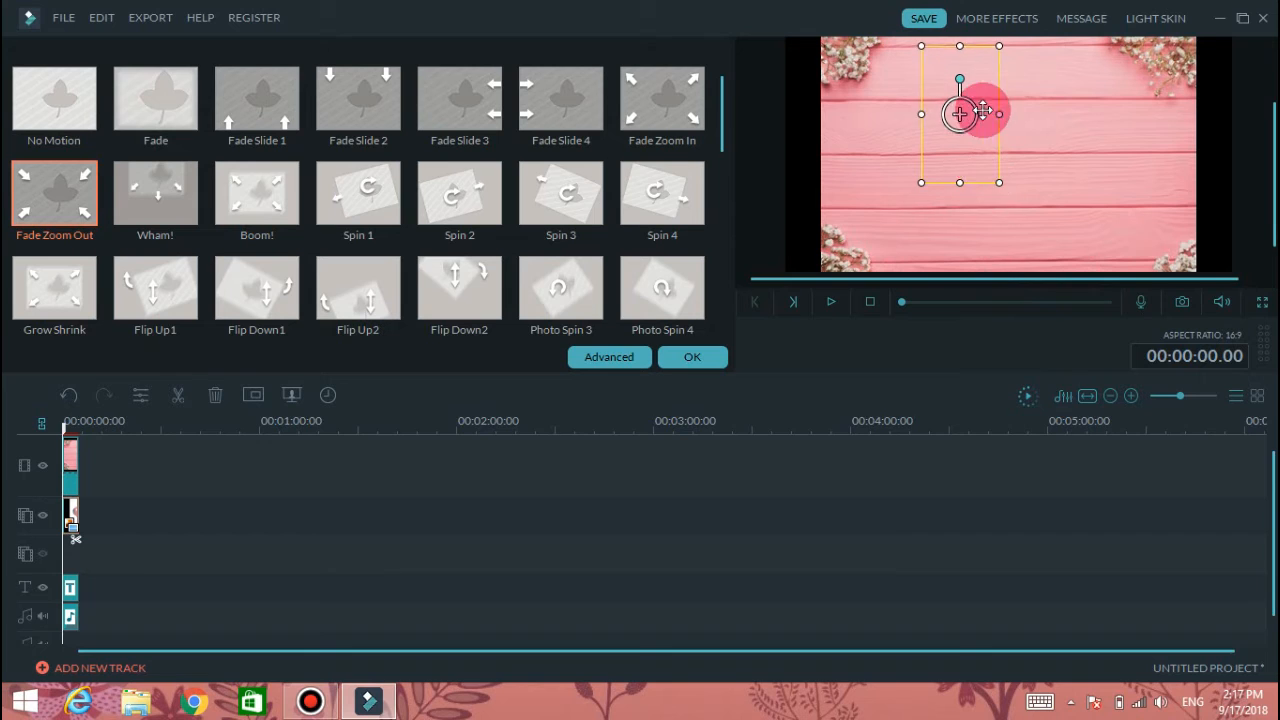
{"action": "left_click_drag", "start_coordinate": [994, 174], "coordinate": [1069, 89]}
{"action": "left_click_drag", "start_coordinate": [960, 89], "coordinate": [1146, 126]}
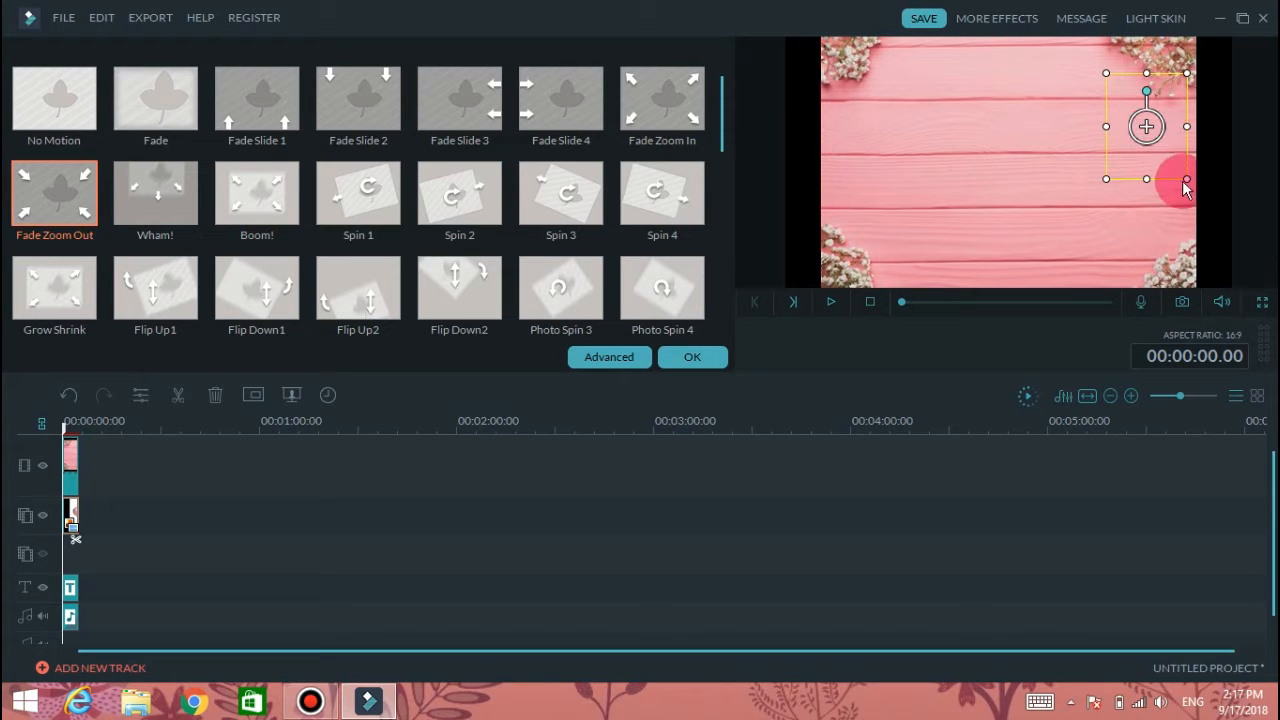
{"action": "left_click_drag", "start_coordinate": [1186, 178], "coordinate": [1150, 193]}
{"action": "left_click", "coordinate": [692, 357]}
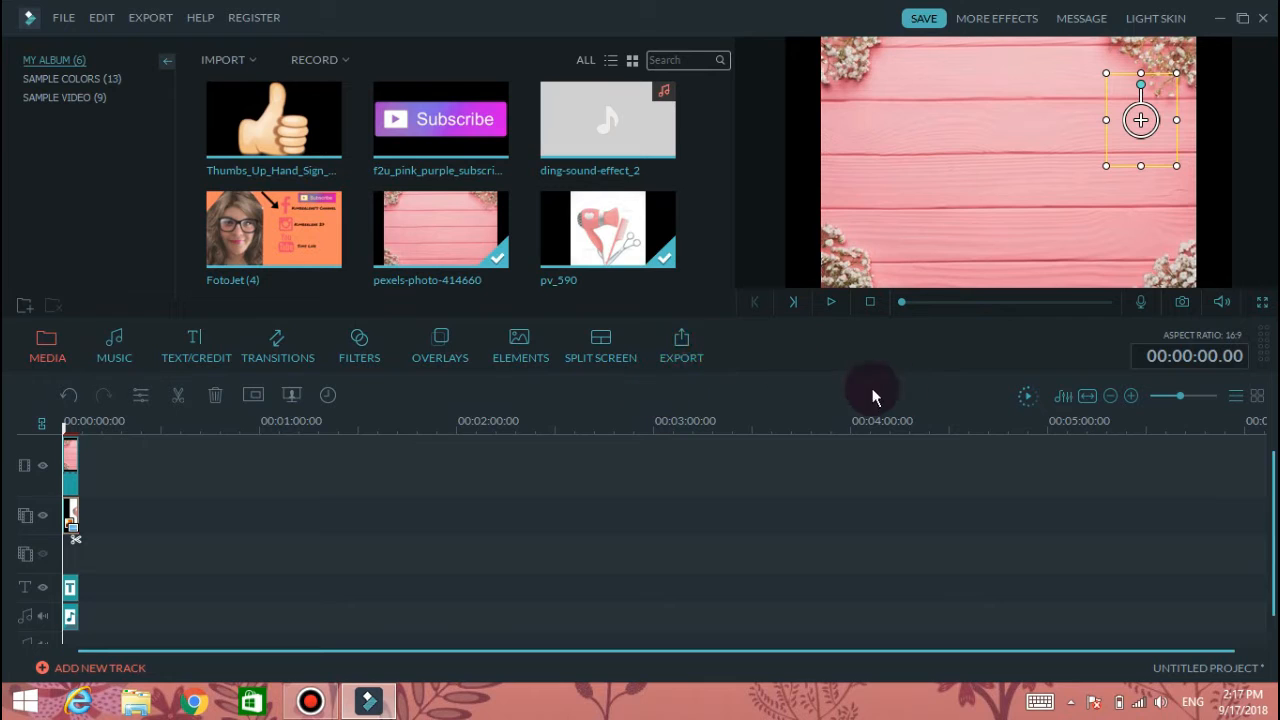
Preview the intro, and reshape the hair tools overlay into a wide, low strip centred near the picture's lower edge
{"action": "left_click", "coordinate": [829, 304]}
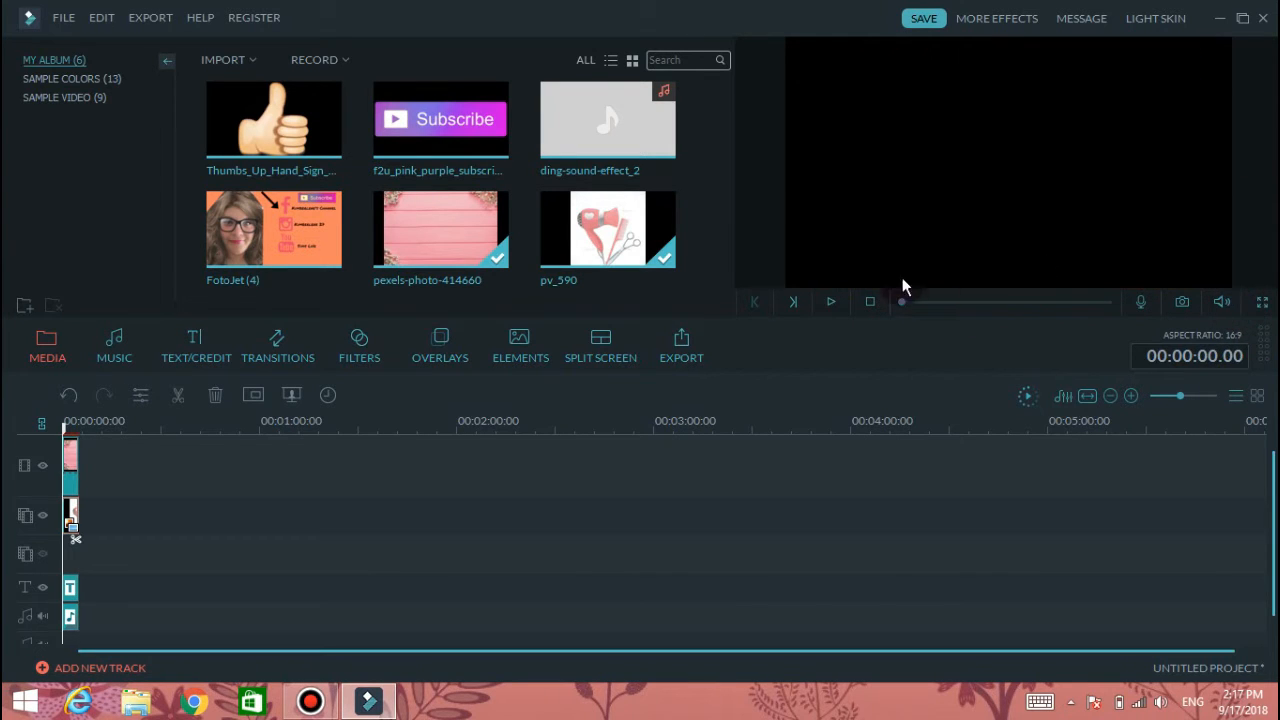
{"action": "left_click", "coordinate": [76, 515]}
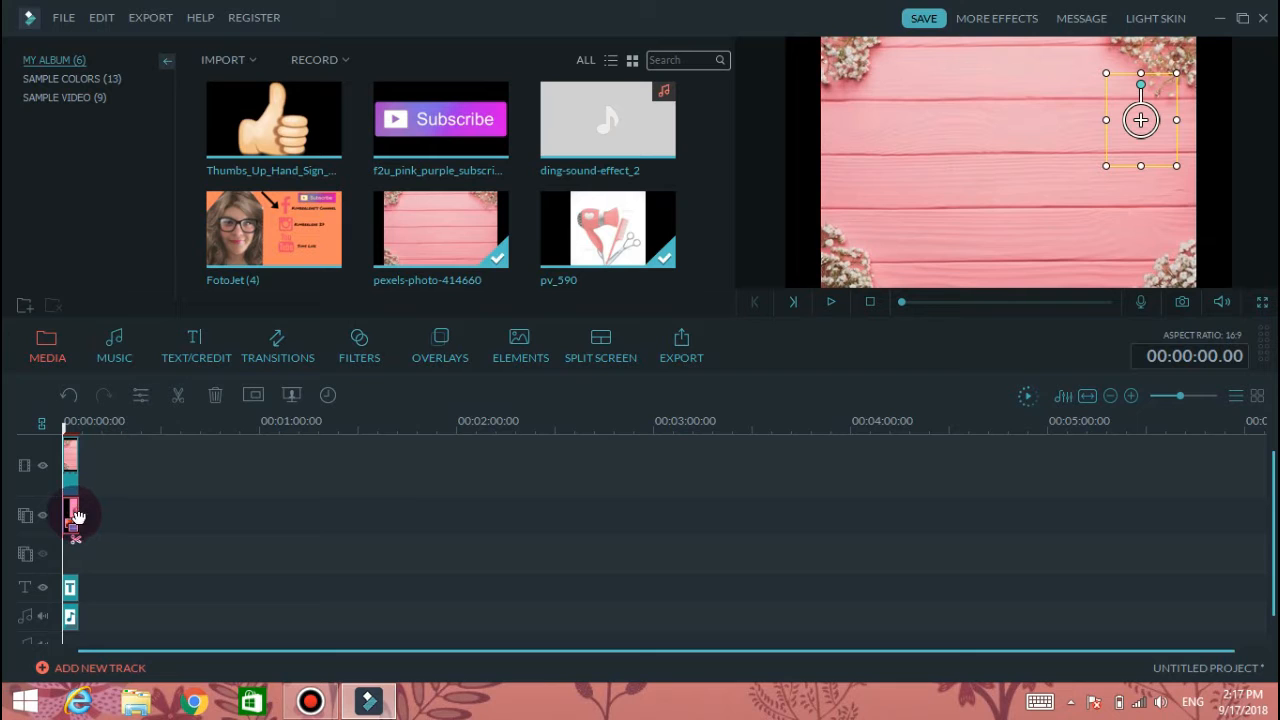
{"action": "left_click_drag", "start_coordinate": [1155, 145], "coordinate": [1155, 226]}
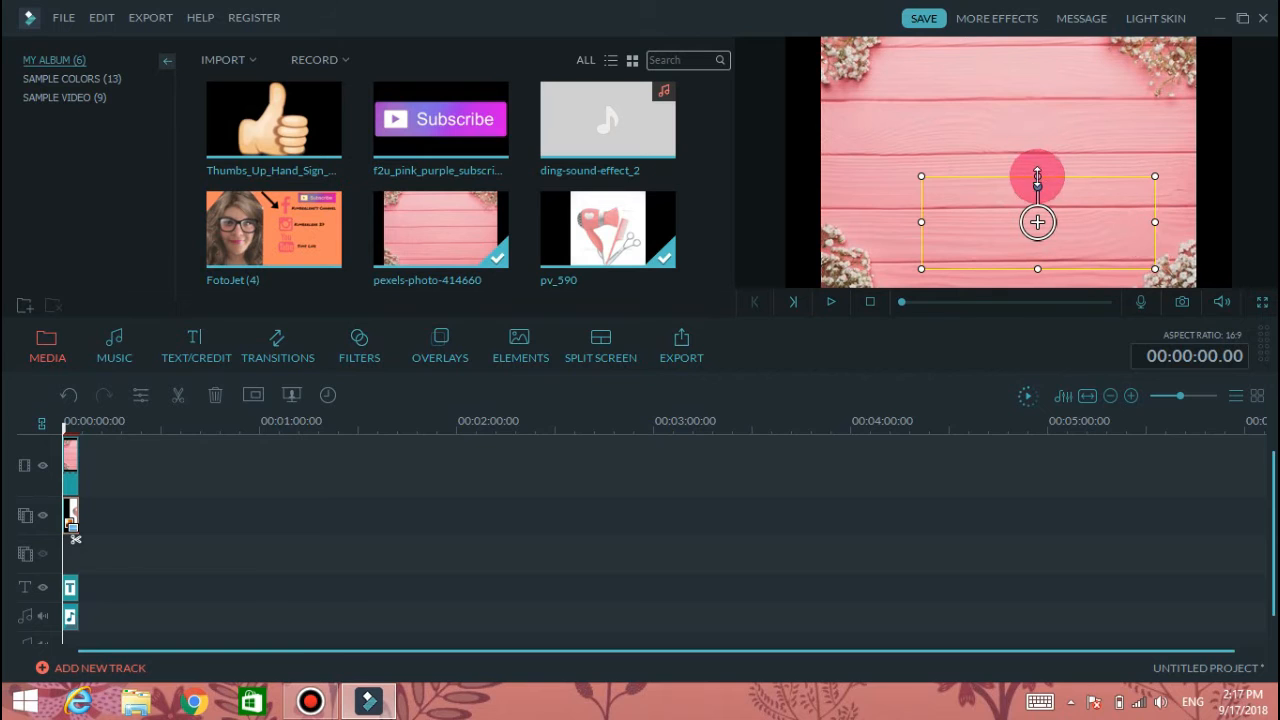
{"action": "left_click_drag", "start_coordinate": [1043, 177], "coordinate": [996, 240]}
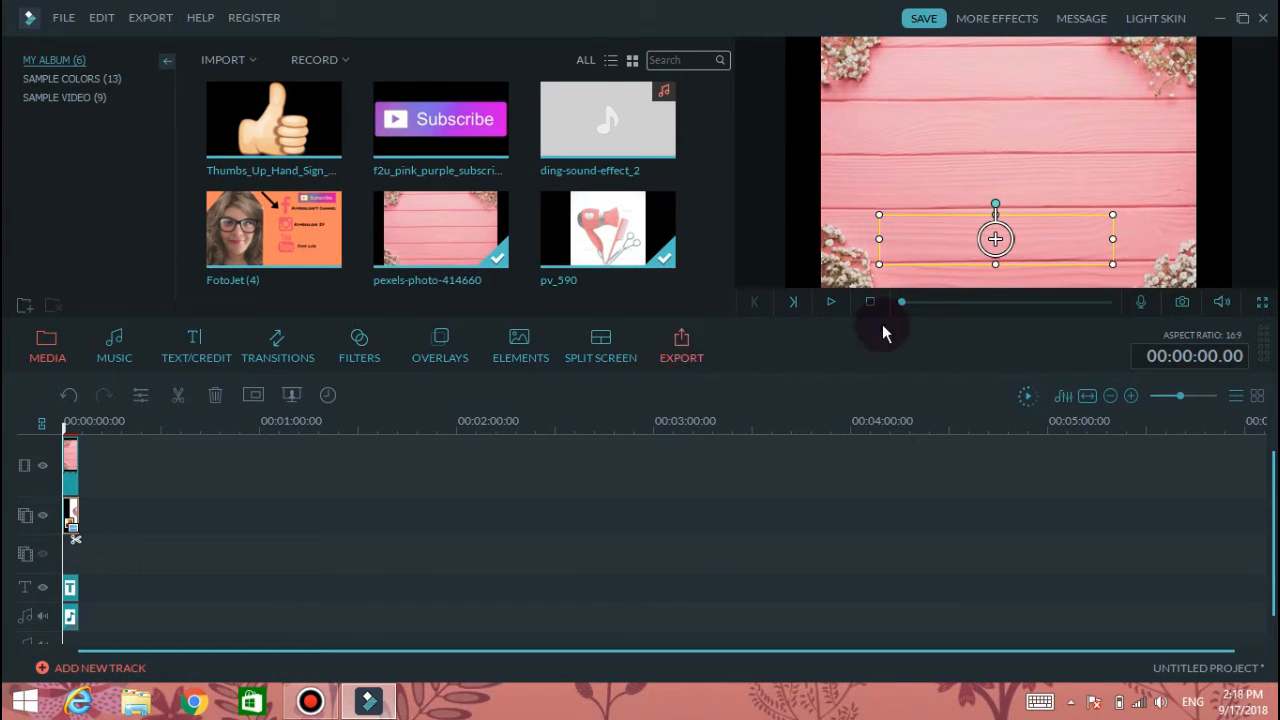
Play the intro with the repositioned overlay, and close the Output window
{"action": "left_click", "coordinate": [833, 306]}
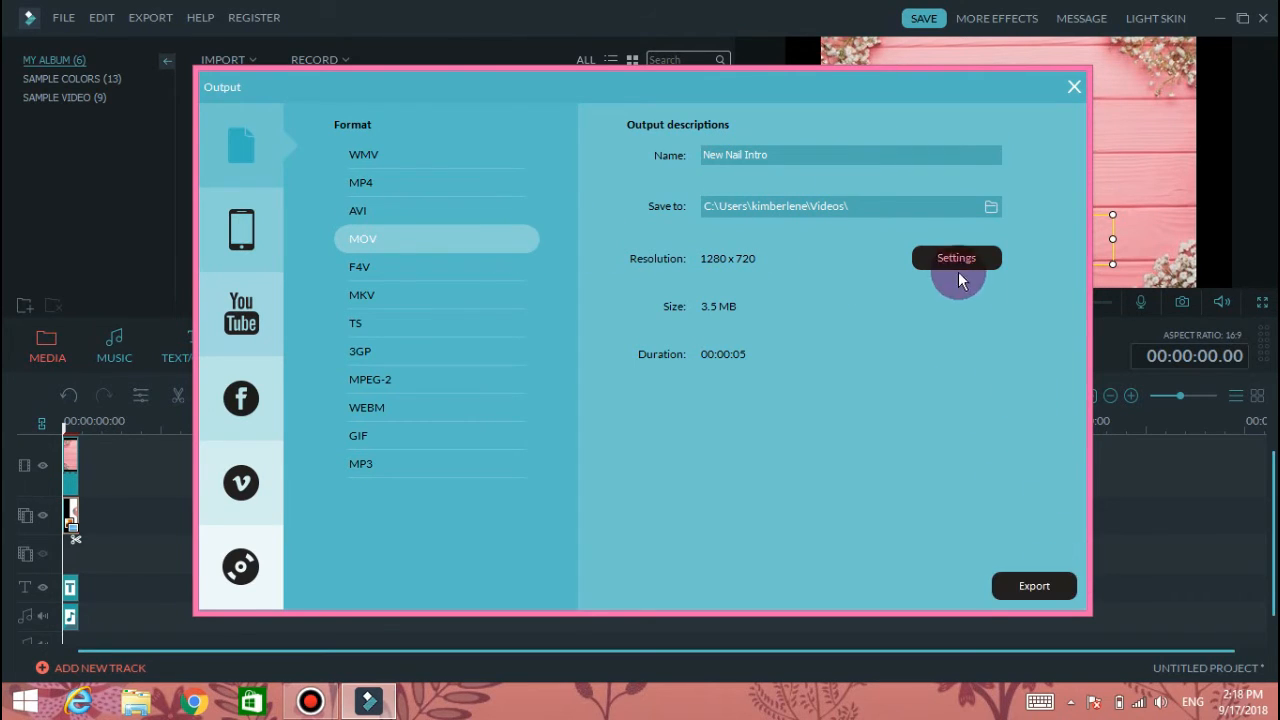
{"action": "left_click", "coordinate": [1073, 89]}
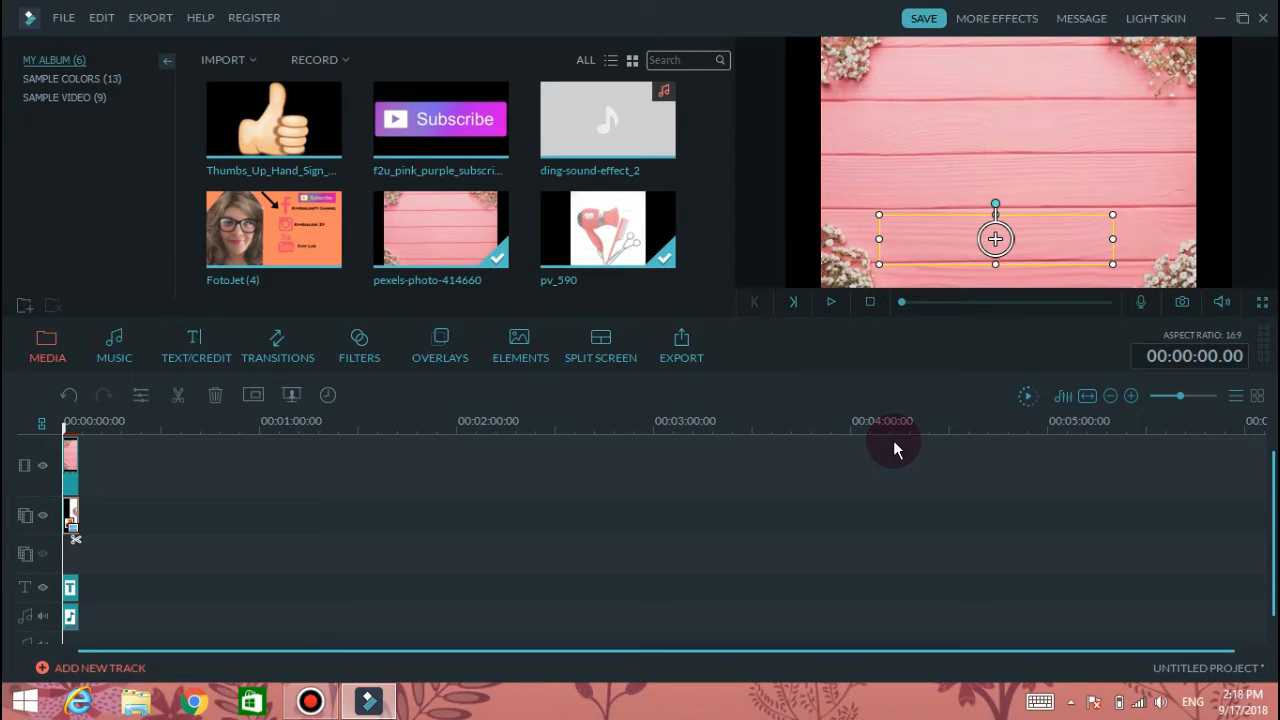
Clear the timeline by deleting the background picture with its overlay and title, and the music clip
{"action": "right_click", "coordinate": [72, 462]}
{"action": "left_click", "coordinate": [119, 448]}
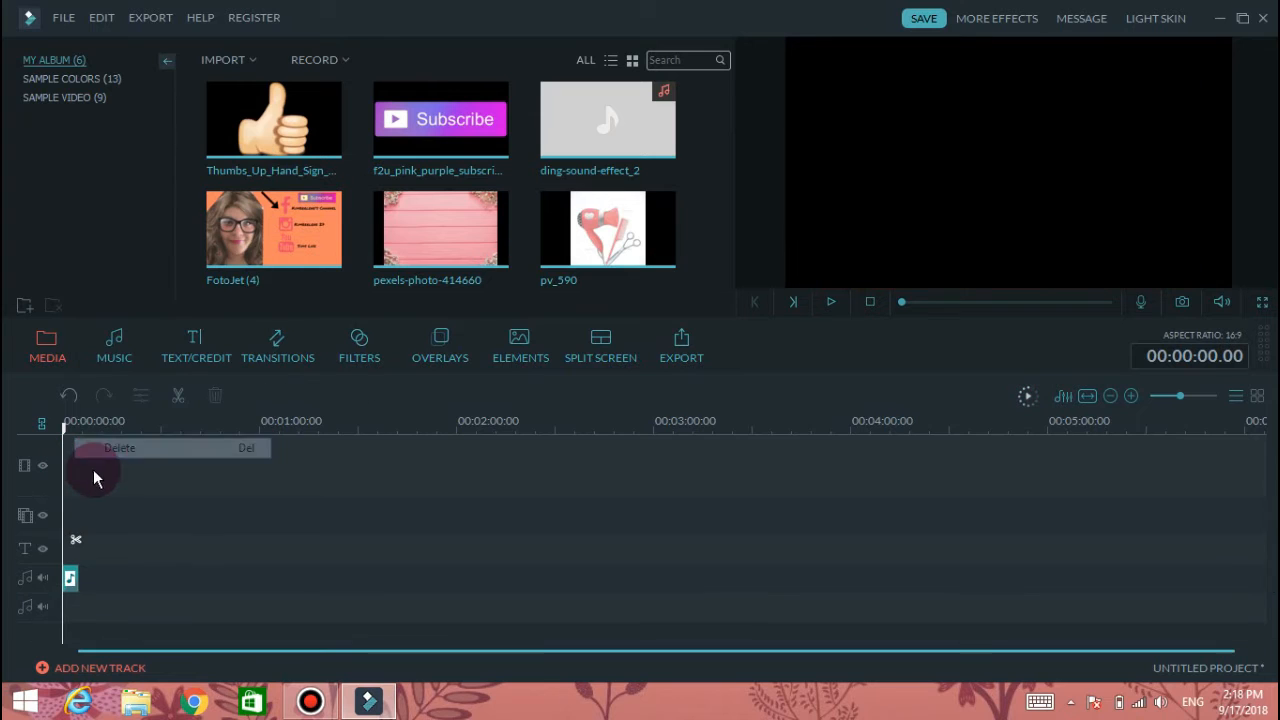
{"action": "right_click", "coordinate": [72, 592]}
{"action": "left_click", "coordinate": [106, 580]}
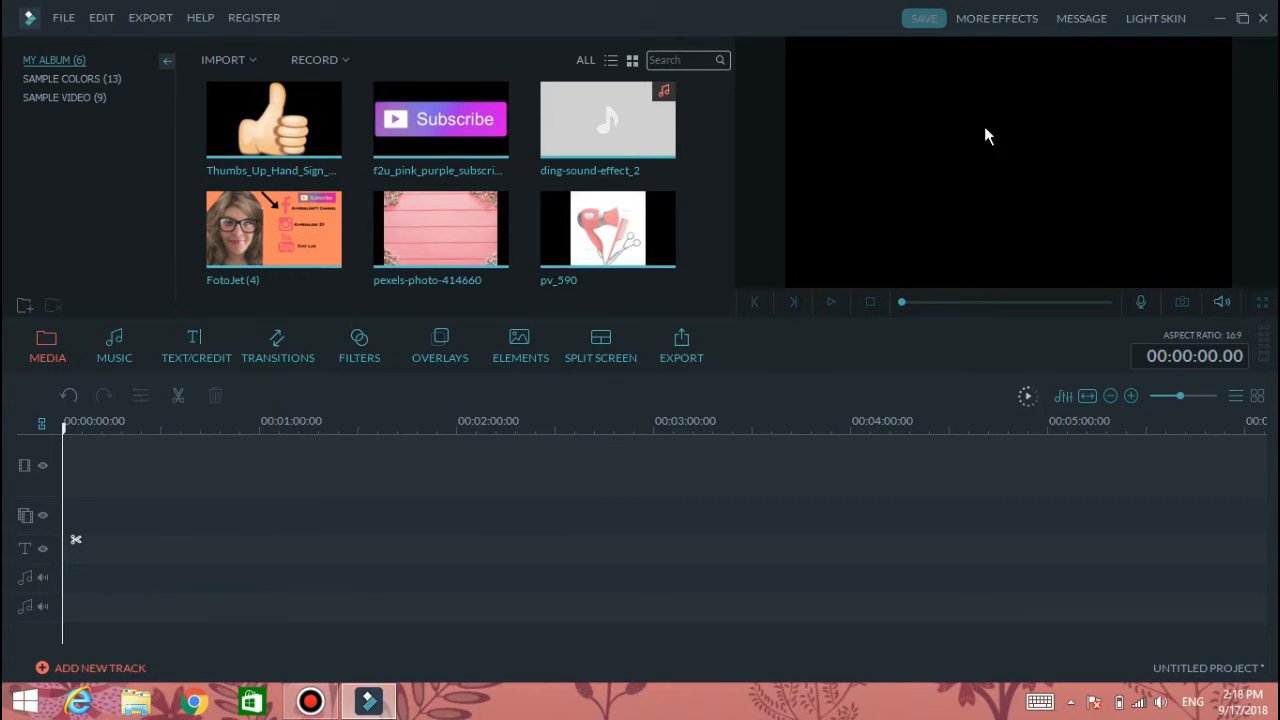
Switch to Chrome, search Google Images for "halloween background", and look through the pictures for a suitable one
{"action": "left_click", "coordinate": [1221, 19]}
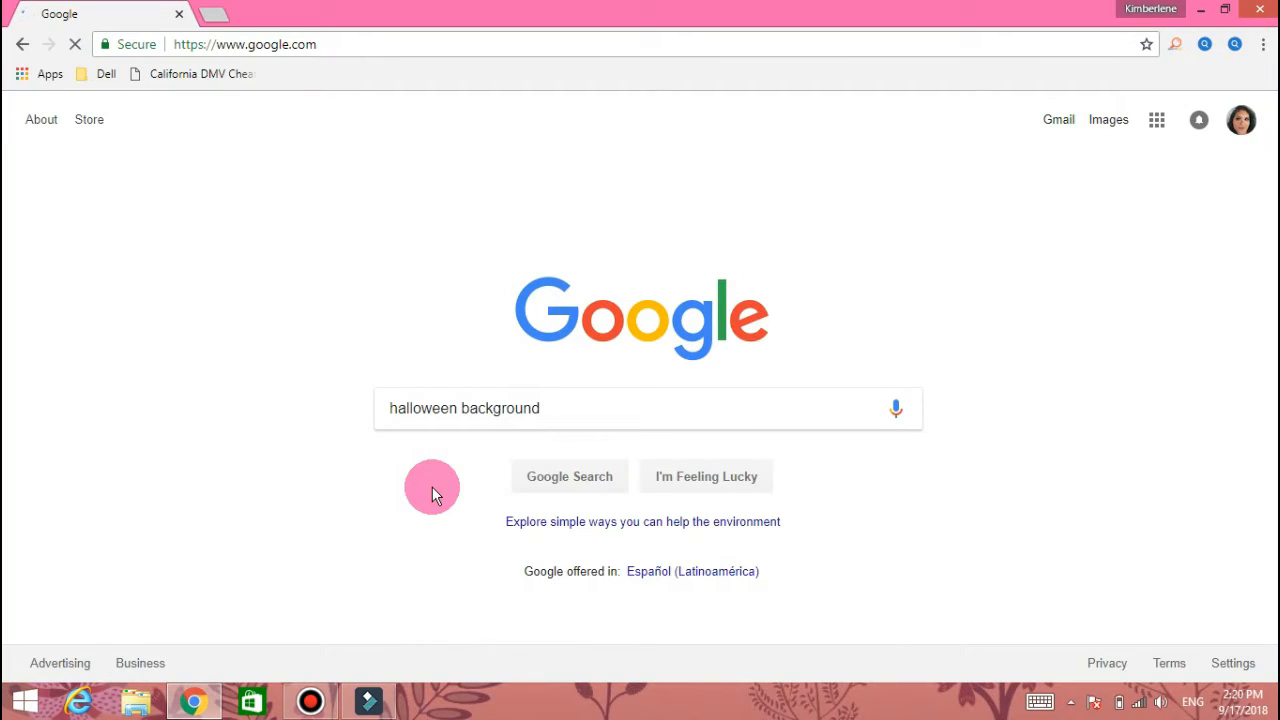
{"action": "key", "text": "Return"}
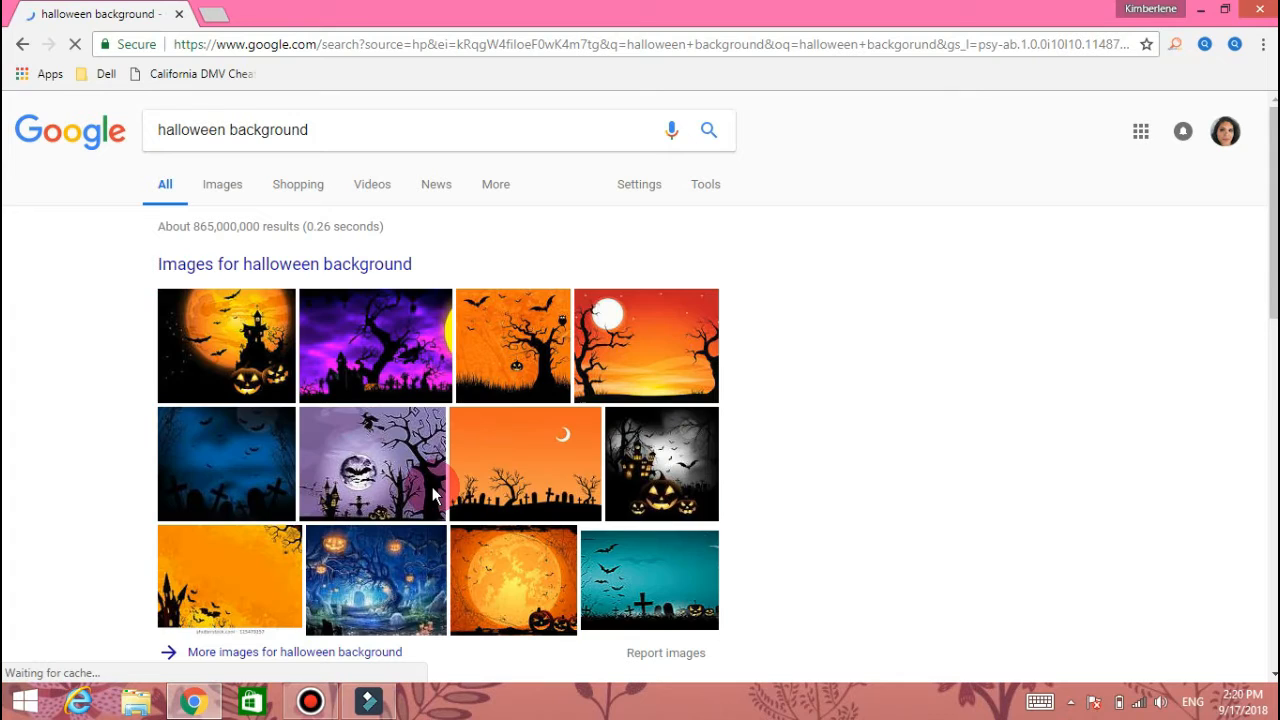
{"action": "left_click", "coordinate": [224, 188]}
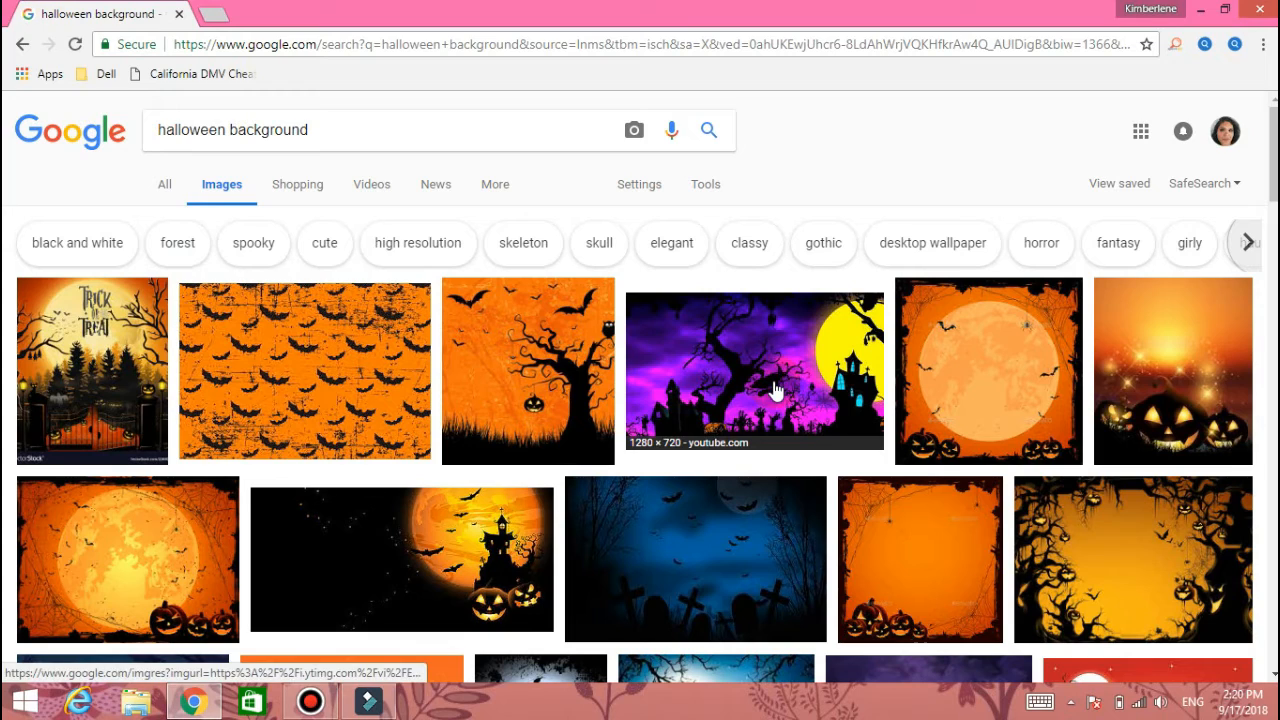
{"action": "scroll", "coordinate": [606, 388], "scroll_direction": "down", "scroll_amount": 3}
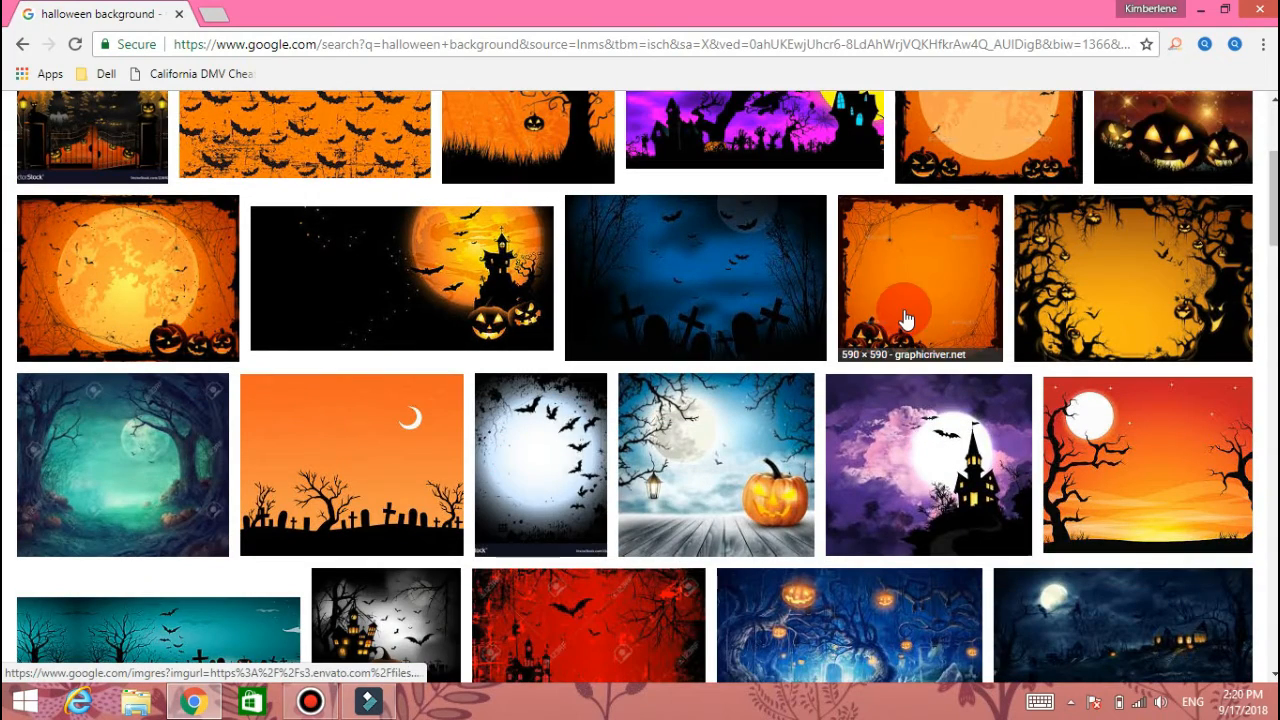
{"action": "scroll", "coordinate": [705, 348], "scroll_direction": "down", "scroll_amount": 3}
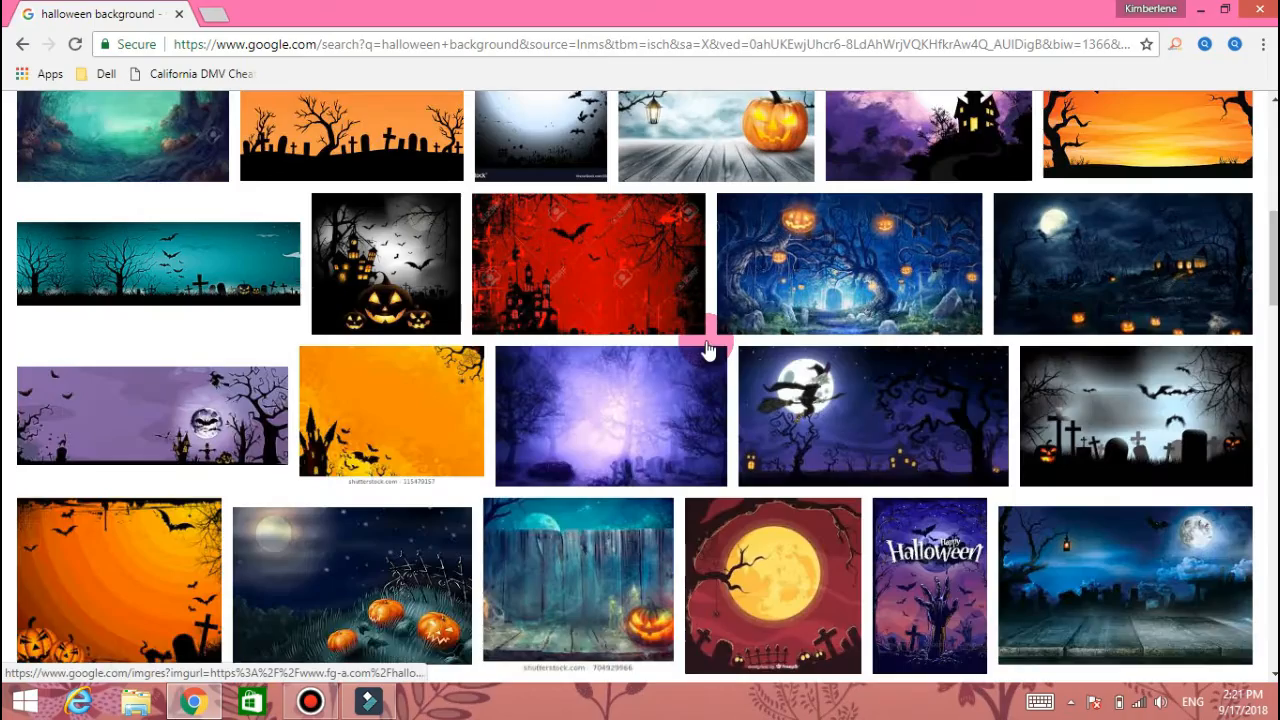
{"action": "scroll", "coordinate": [740, 425], "scroll_direction": "up", "scroll_amount": 5}
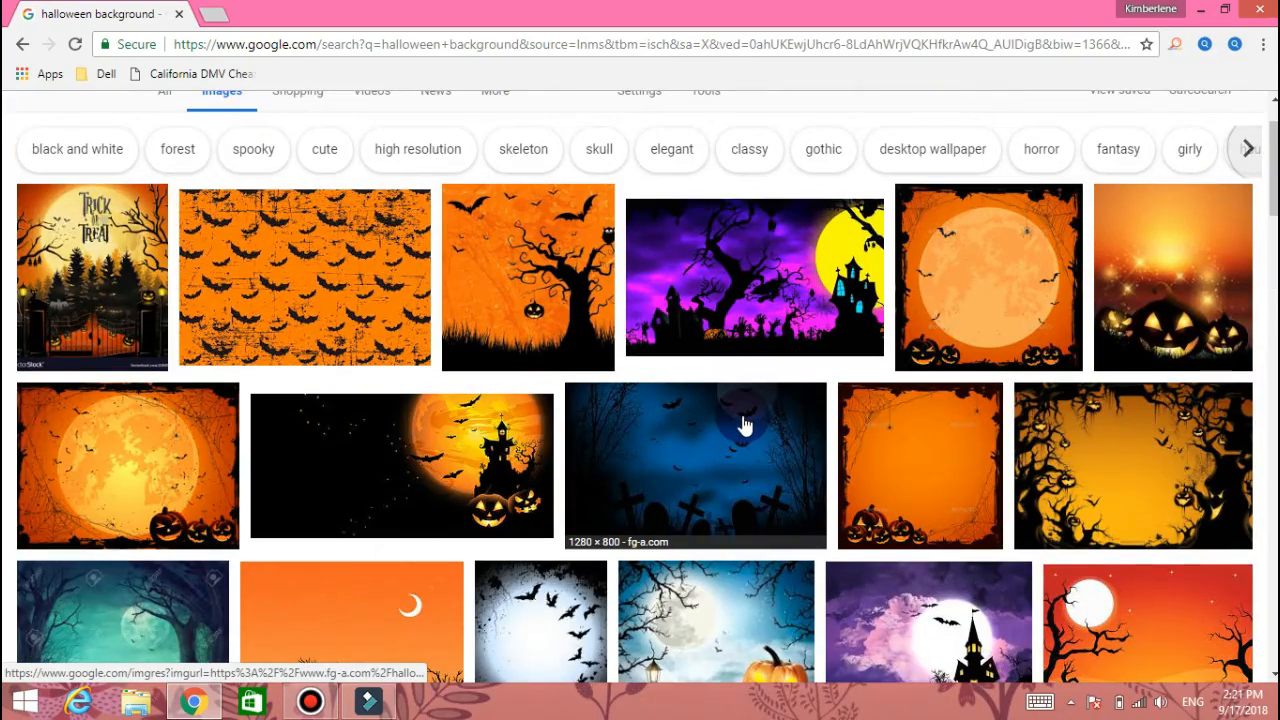
{"action": "scroll", "coordinate": [744, 425], "scroll_direction": "down", "scroll_amount": 9}
{"action": "scroll", "coordinate": [740, 415], "scroll_direction": "up", "scroll_amount": 9}
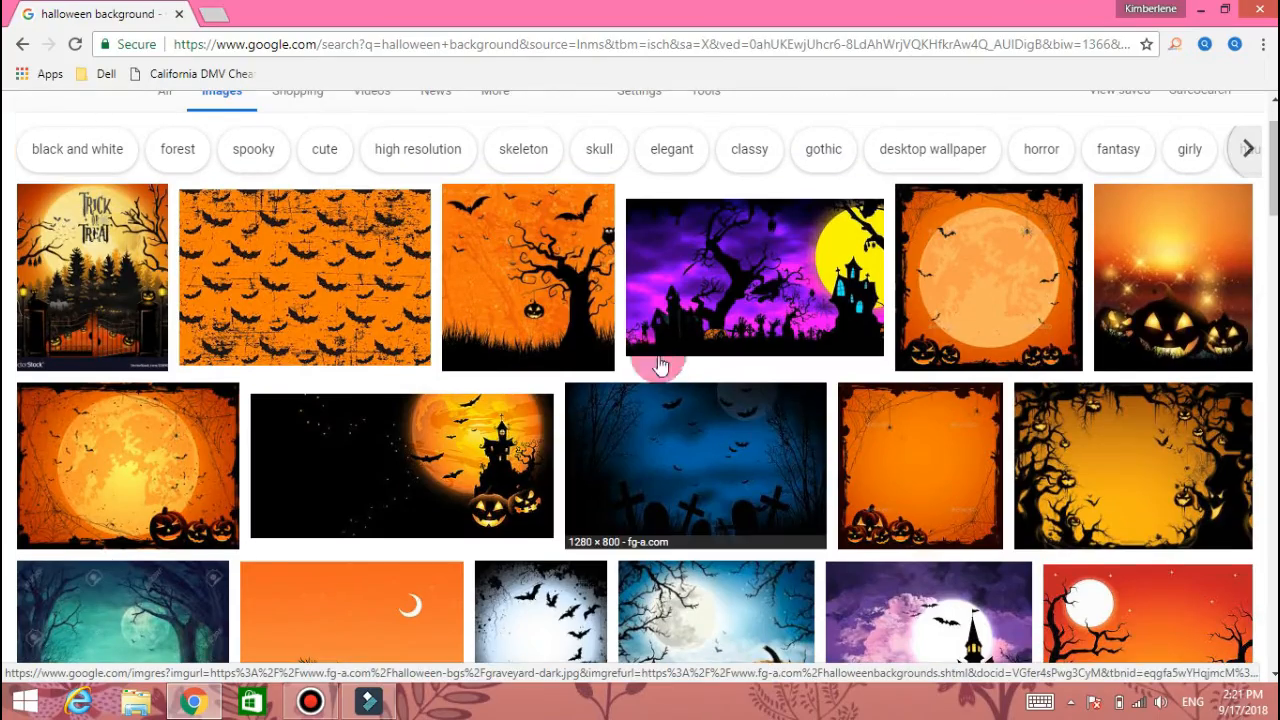
Save the 1440 × 1009 orange background framed by trees and pumpkins as halloween-background-4 in the Imágenes folder
{"action": "left_click", "coordinate": [1125, 462]}
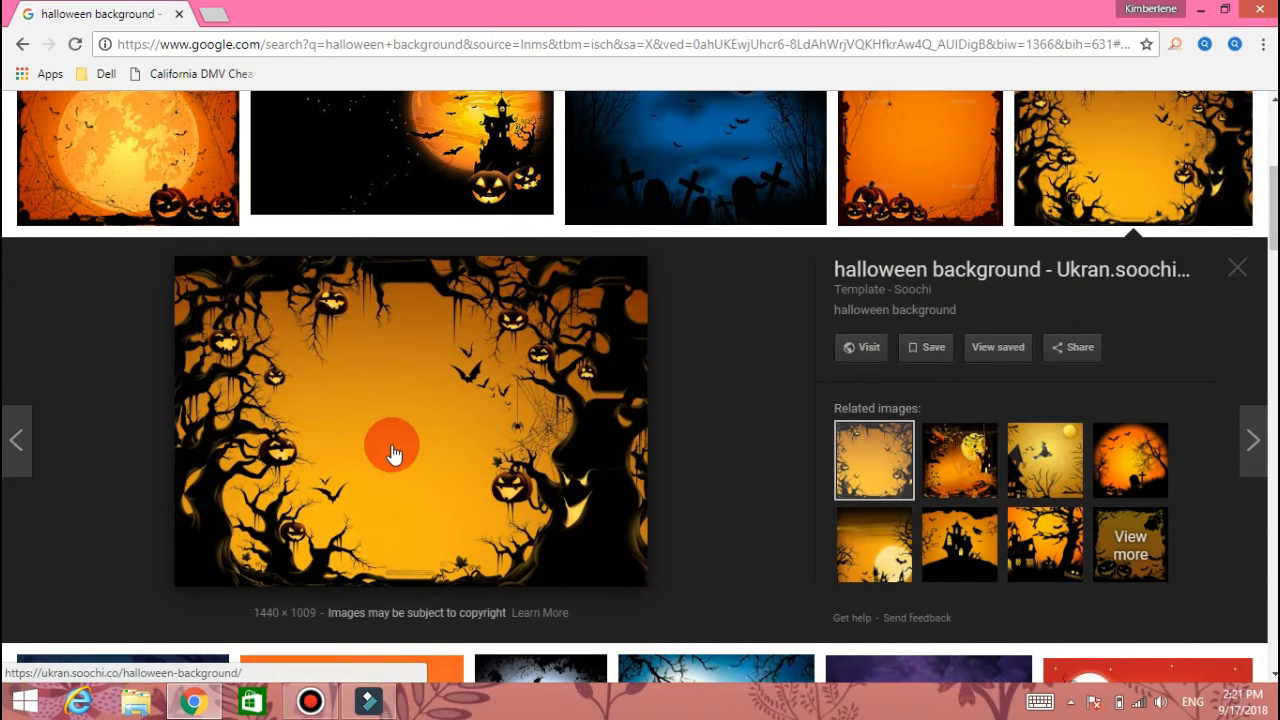
{"action": "right_click", "coordinate": [414, 407]}
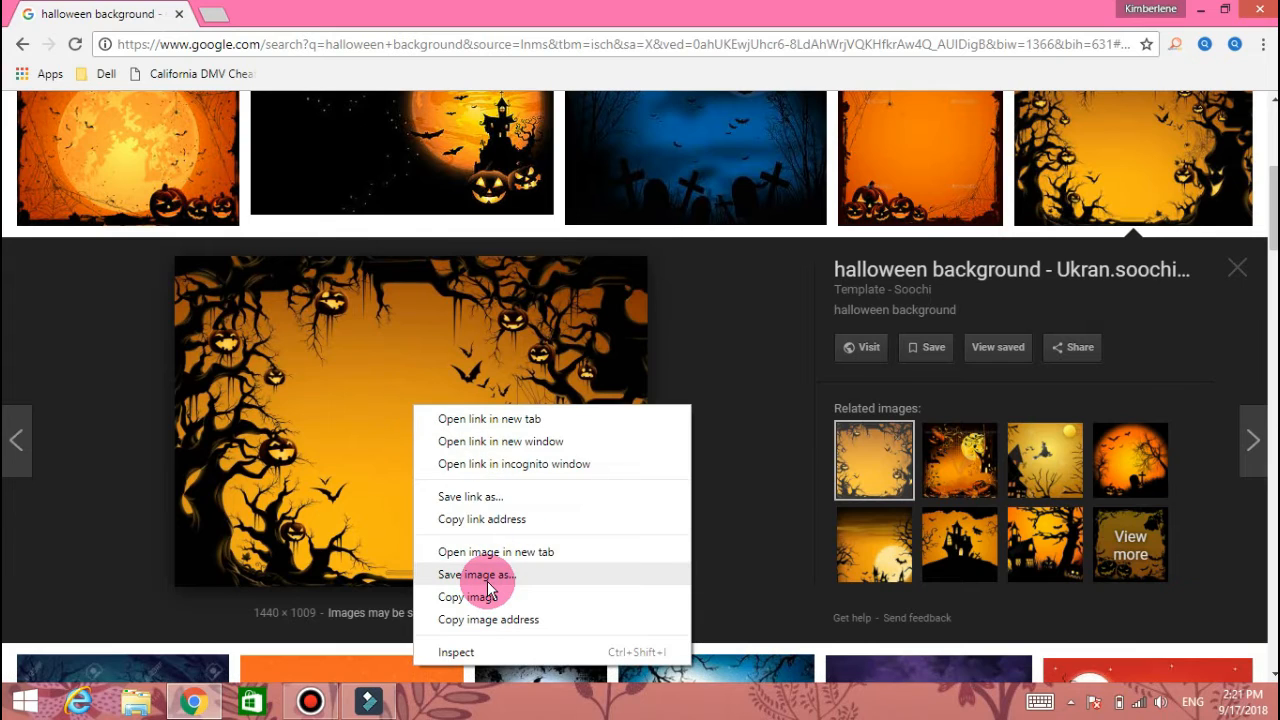
{"action": "left_click", "coordinate": [487, 578]}
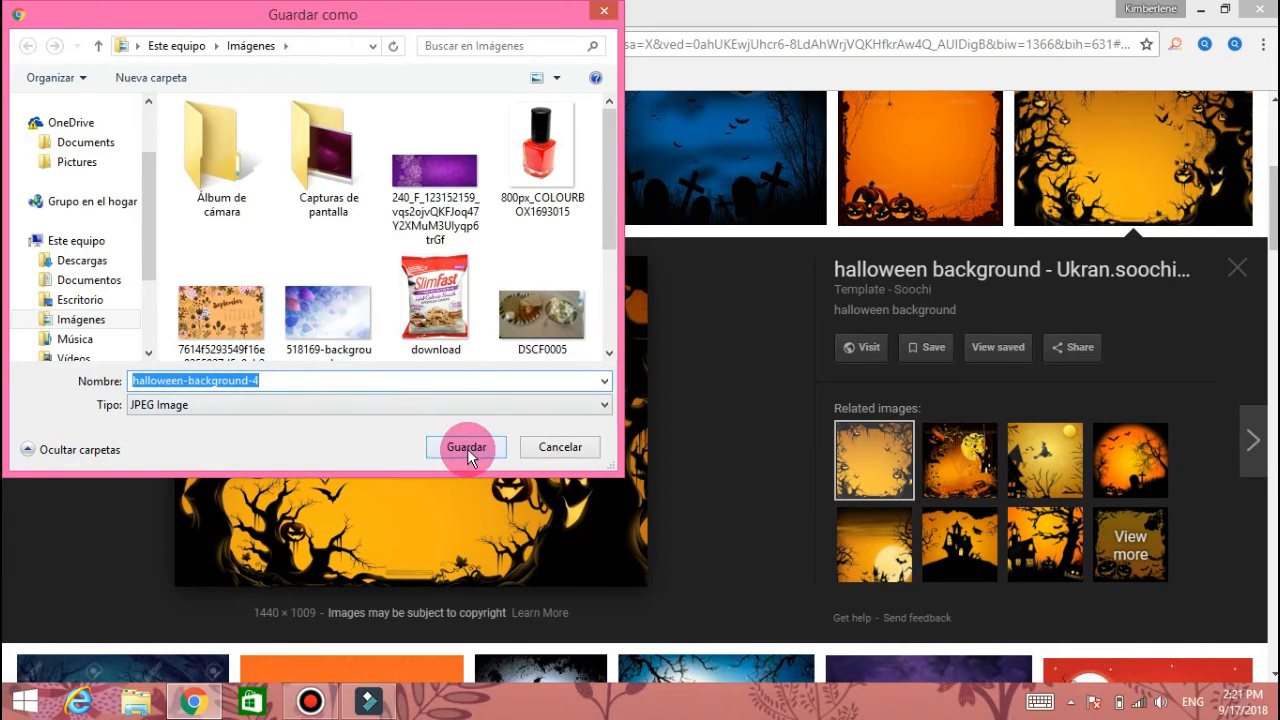
{"action": "left_click", "coordinate": [467, 448]}
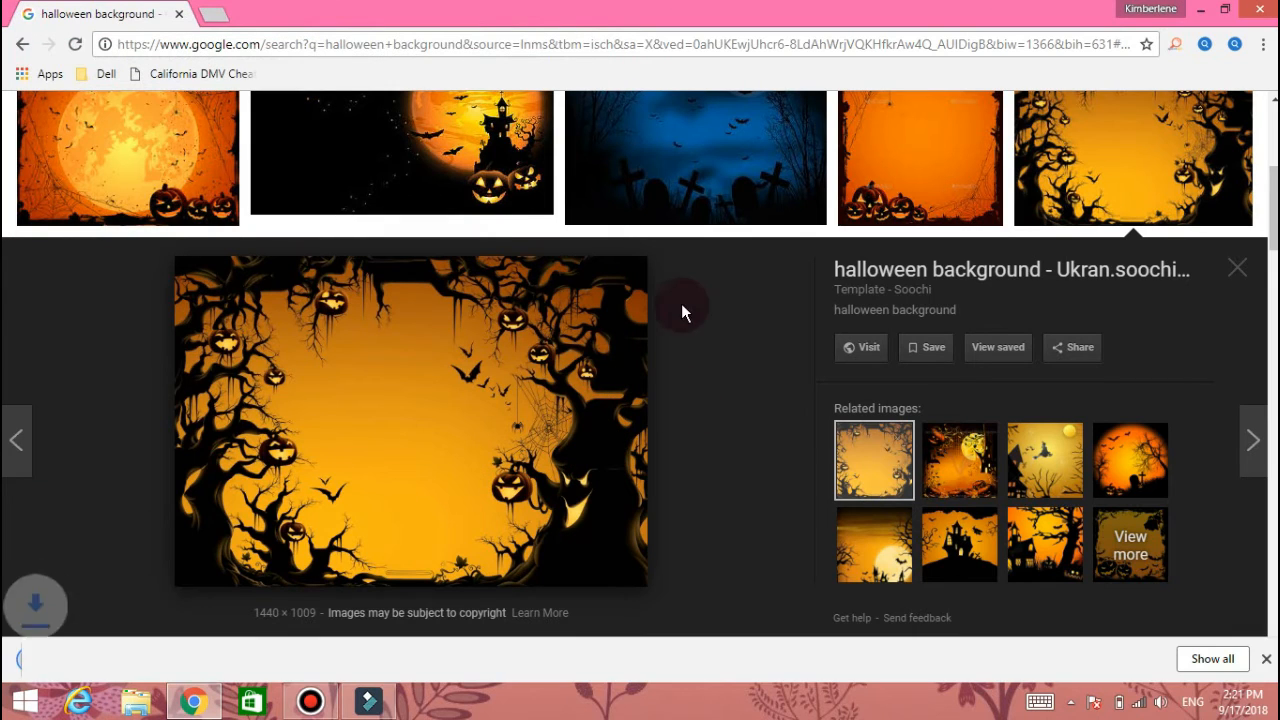
Dismiss Chrome's download bar, switch to Filmora and import halloween-background-4 from the Imágenes folder into the media album
{"action": "left_click", "coordinate": [1267, 663]}
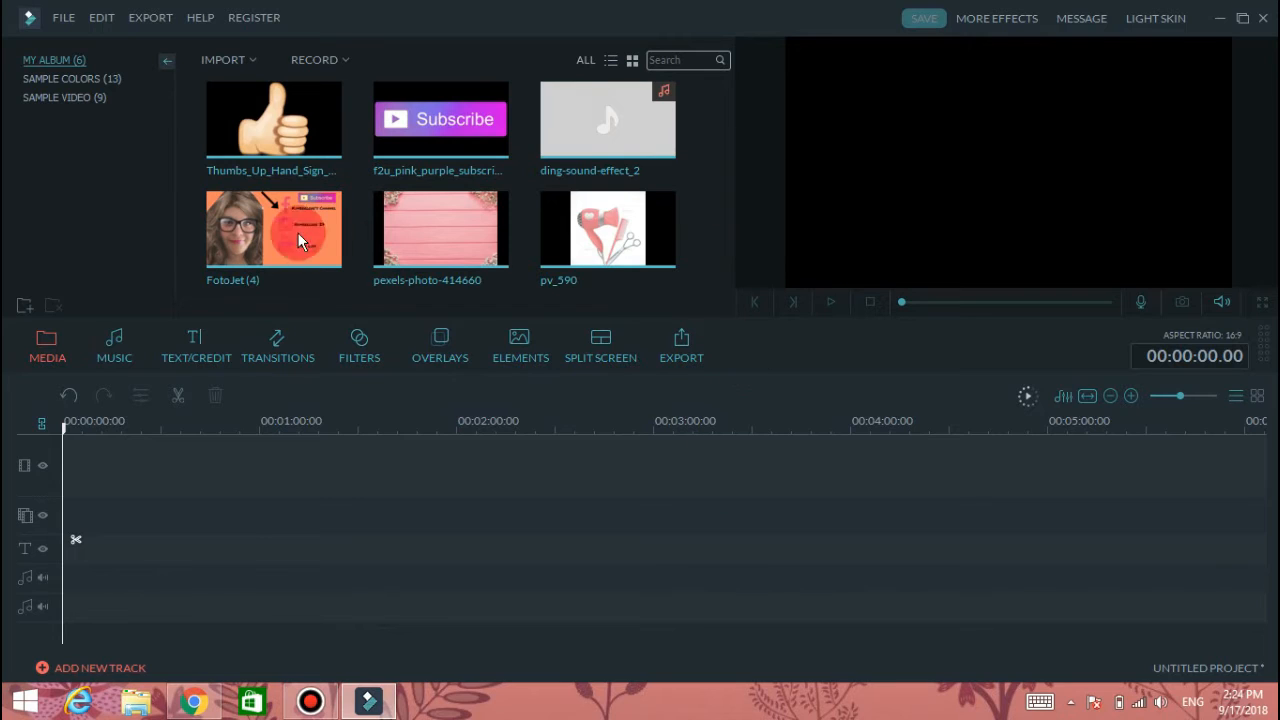
{"action": "left_click", "coordinate": [233, 62]}
{"action": "left_click", "coordinate": [256, 82]}
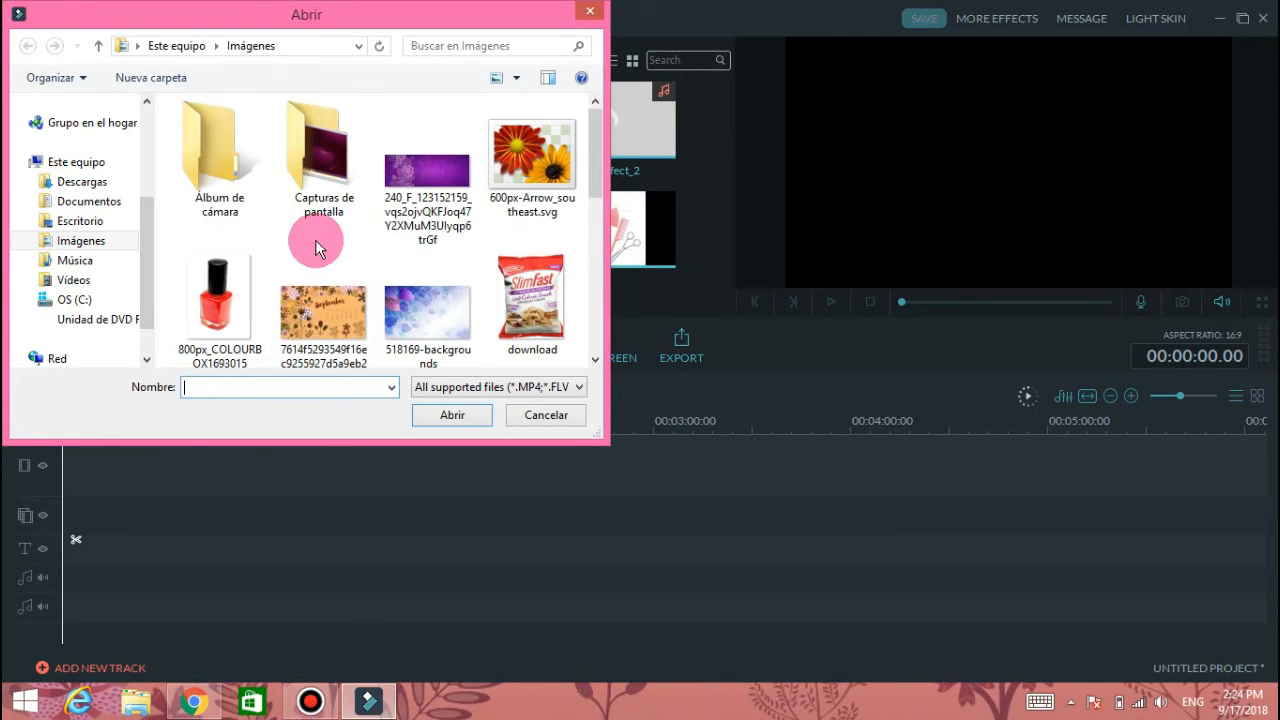
{"action": "left_click", "coordinate": [593, 360]}
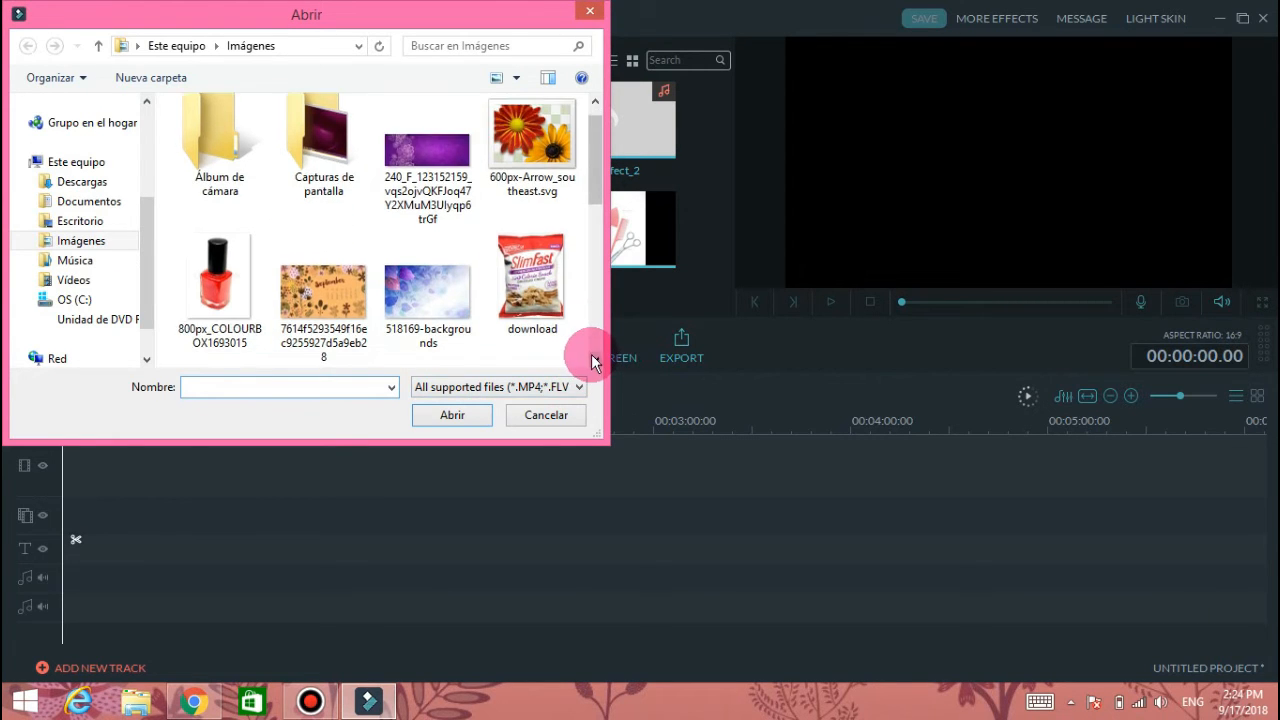
{"action": "scroll", "coordinate": [593, 360], "scroll_direction": "down", "scroll_amount": 10}
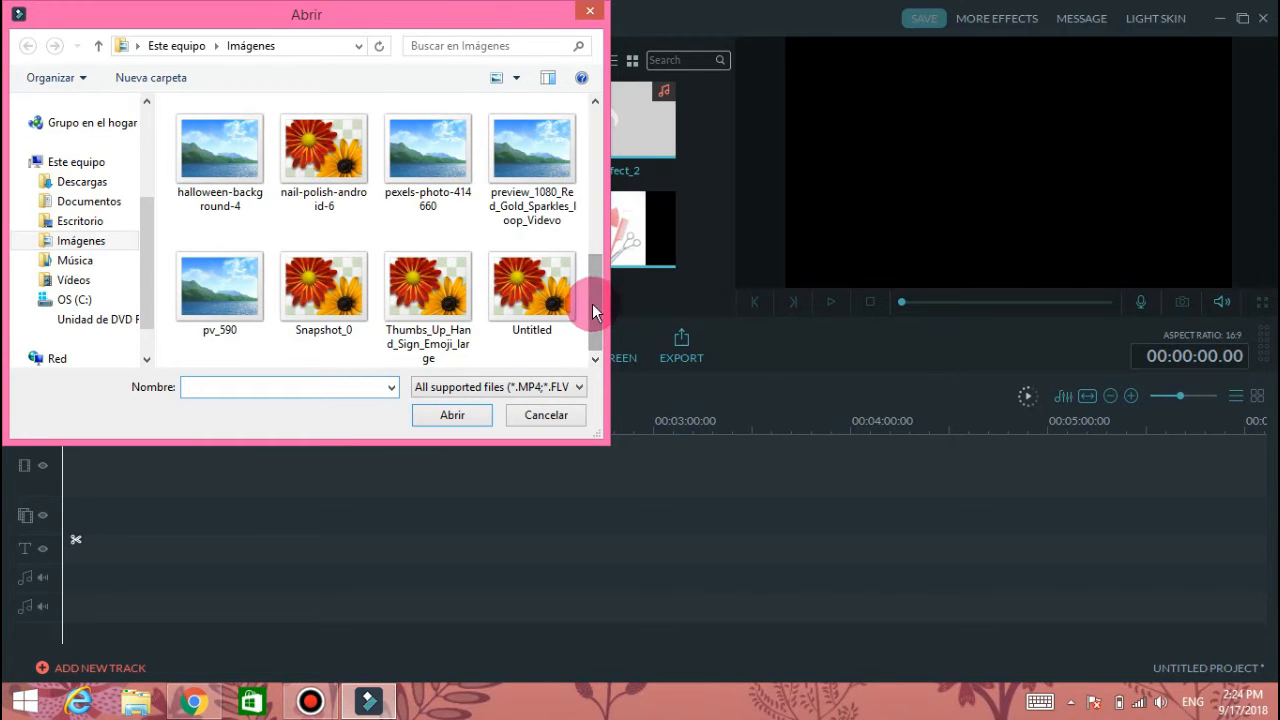
{"action": "left_click_drag", "start_coordinate": [594, 315], "coordinate": [589, 379]}
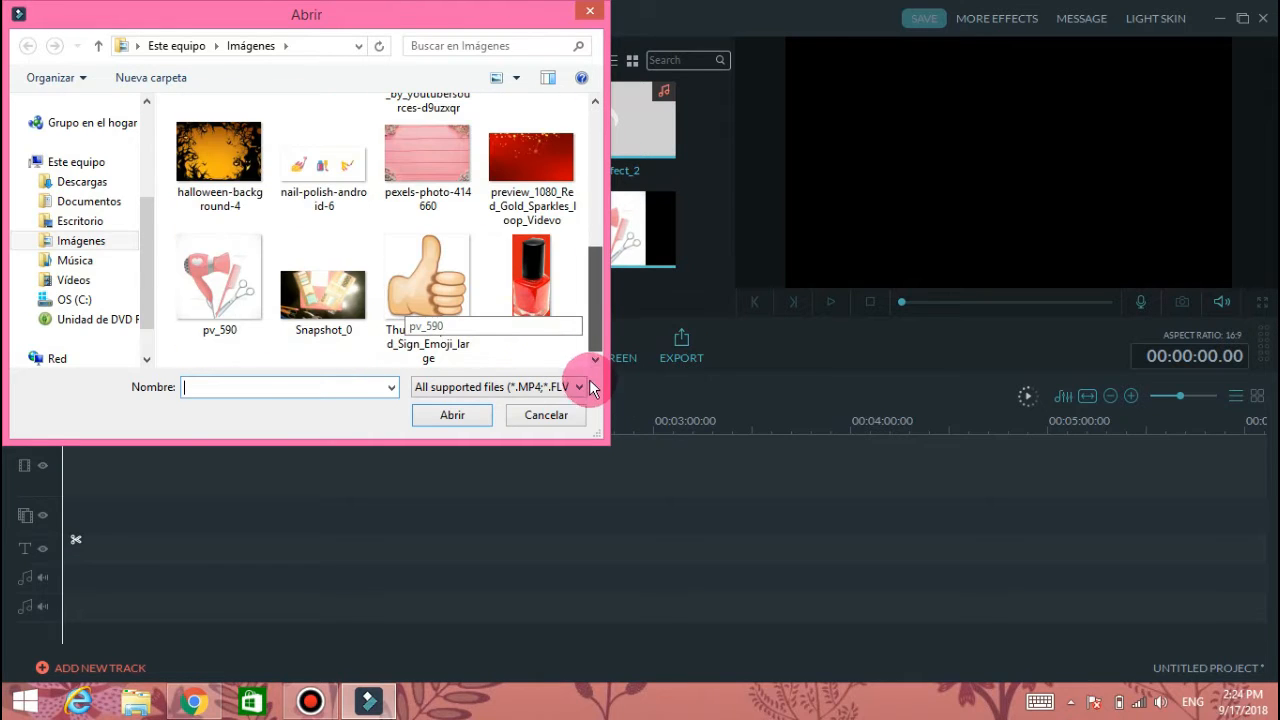
{"action": "left_click", "coordinate": [80, 242]}
{"action": "left_click_drag", "start_coordinate": [589, 177], "coordinate": [597, 368]}
{"action": "left_click", "coordinate": [222, 160]}
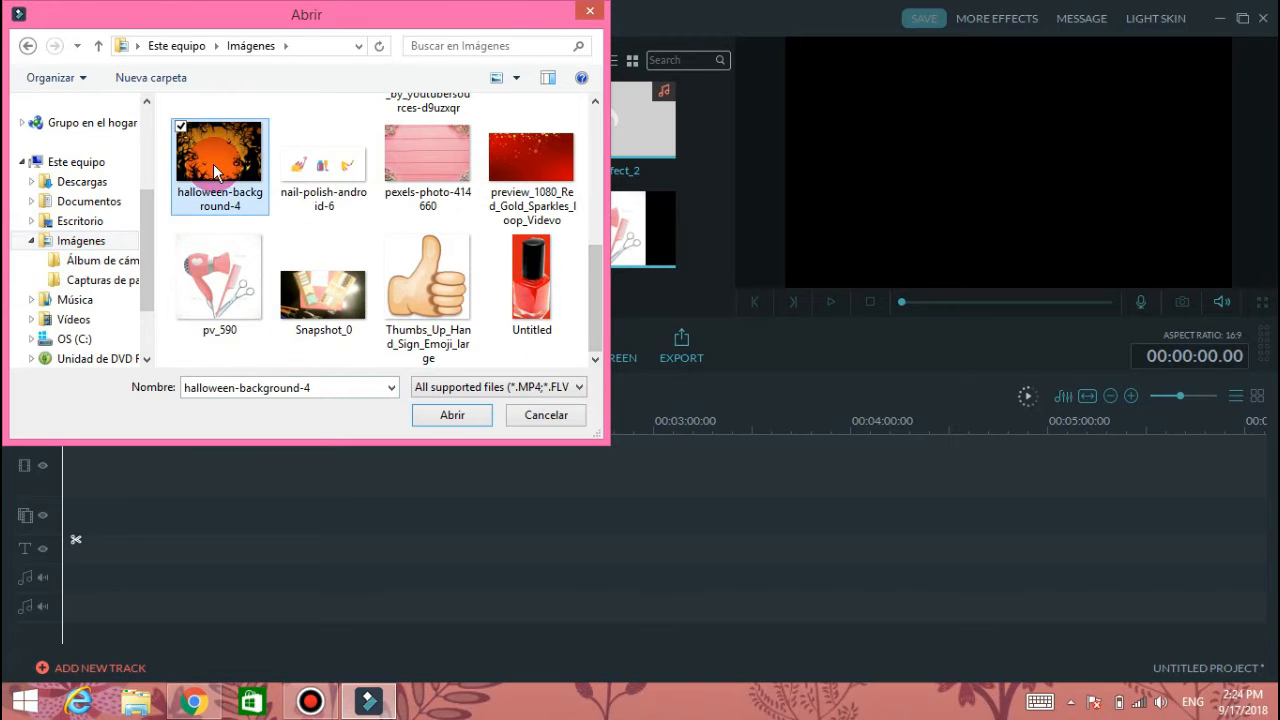
{"action": "left_click", "coordinate": [440, 416]}
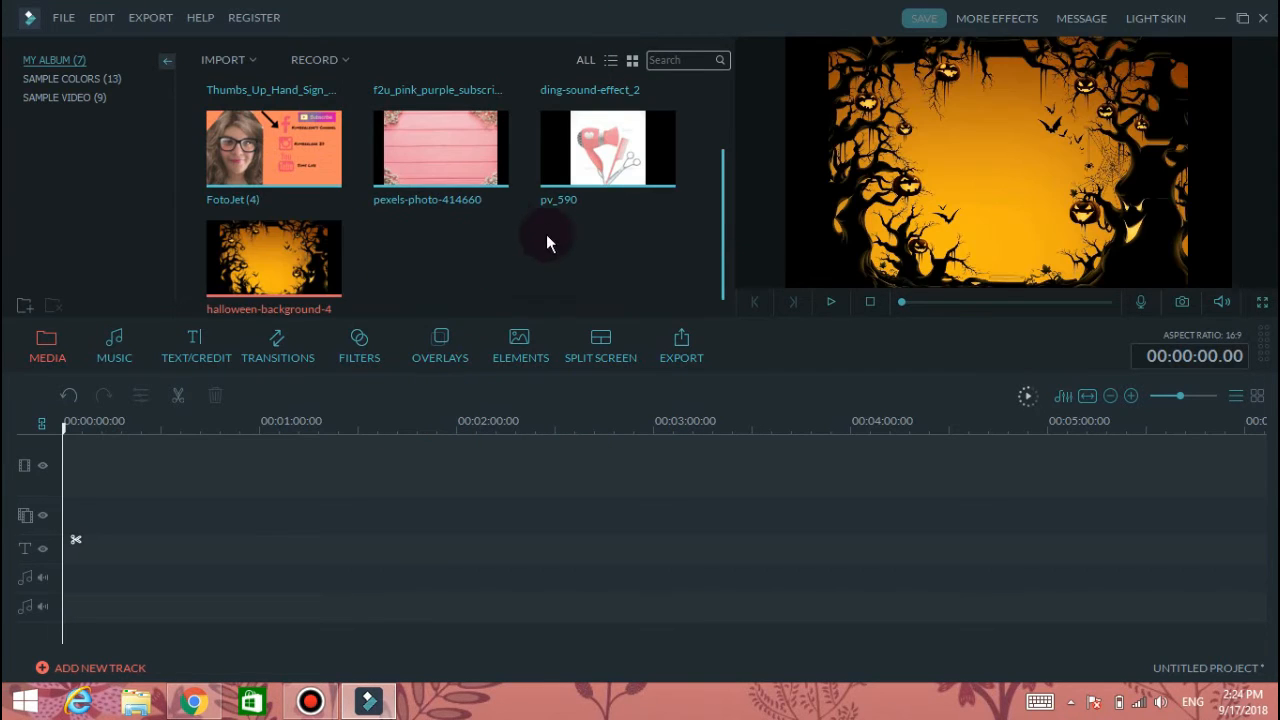
Place halloween-background-4 at the start of the video track and add the Title 1 preset to the text track beneath it
{"action": "left_click_drag", "start_coordinate": [272, 259], "coordinate": [269, 269]}
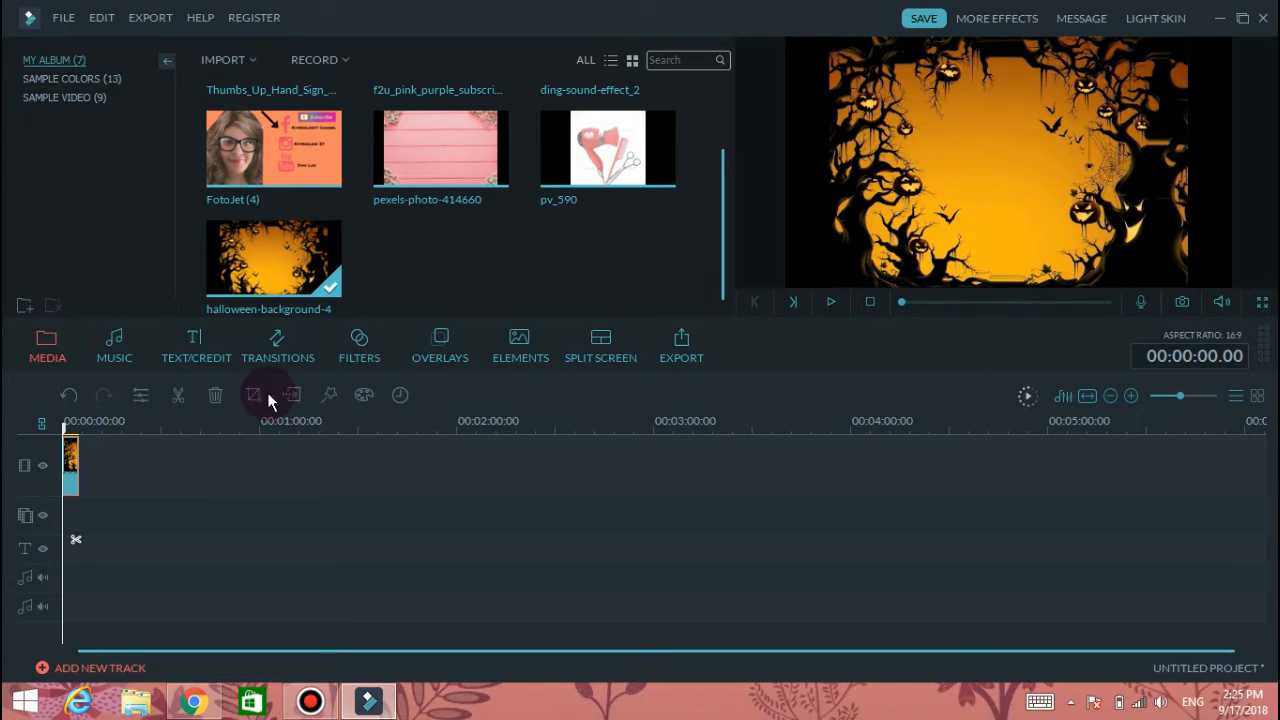
{"action": "left_click", "coordinate": [231, 355]}
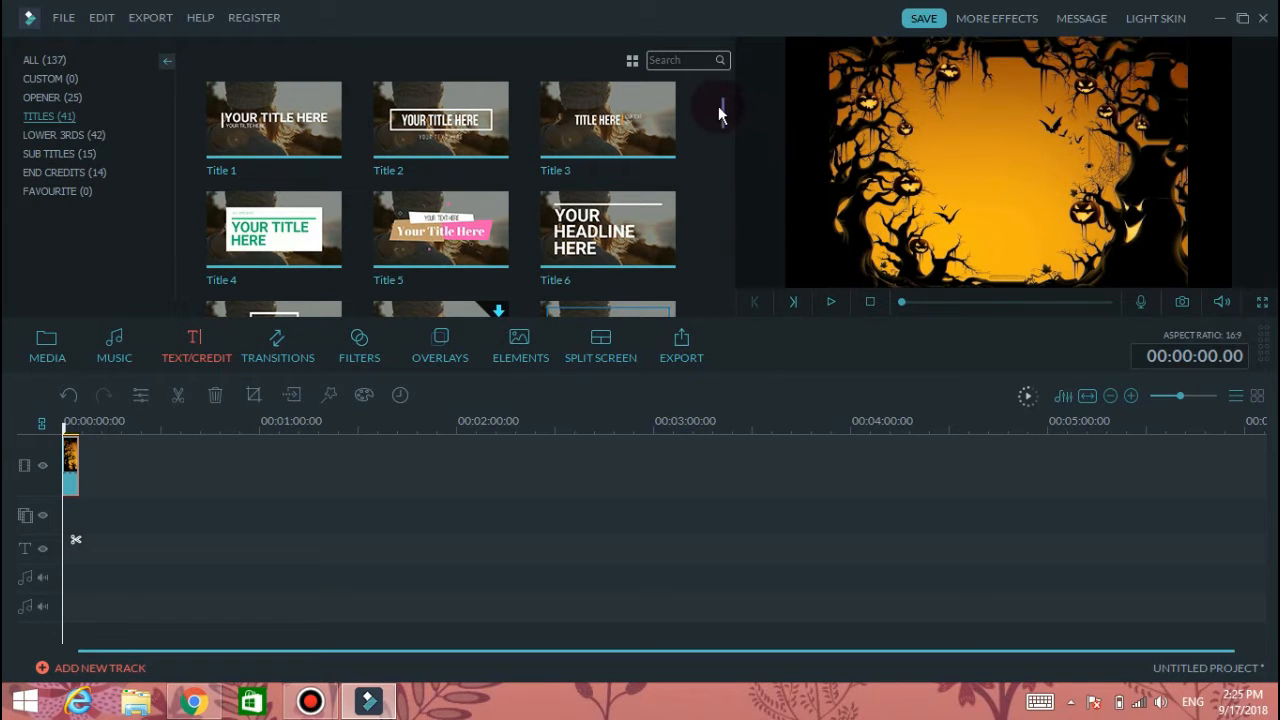
{"action": "left_click_drag", "start_coordinate": [718, 106], "coordinate": [759, 119]}
{"action": "left_click", "coordinate": [271, 122]}
{"action": "left_click_drag", "start_coordinate": [275, 125], "coordinate": [78, 553]}
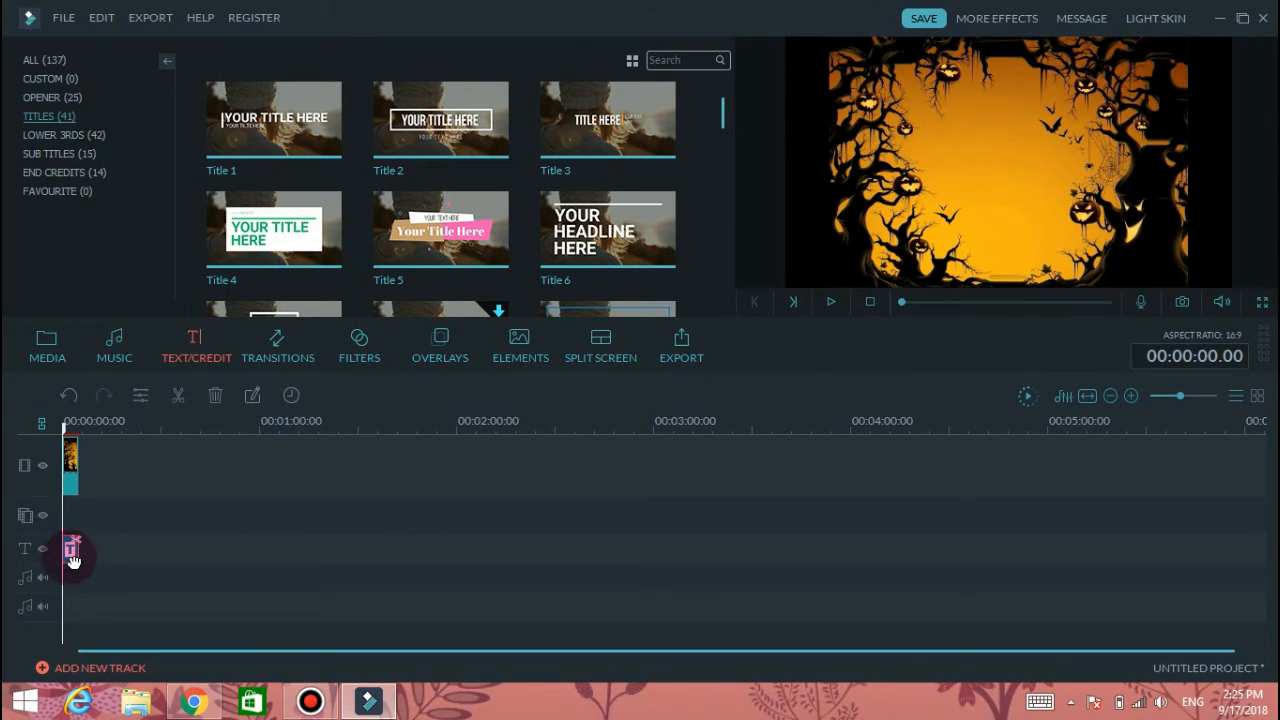
Open the title clip for editing and replace its main line of text with "Halloween"
{"action": "double_click", "coordinate": [70, 550]}
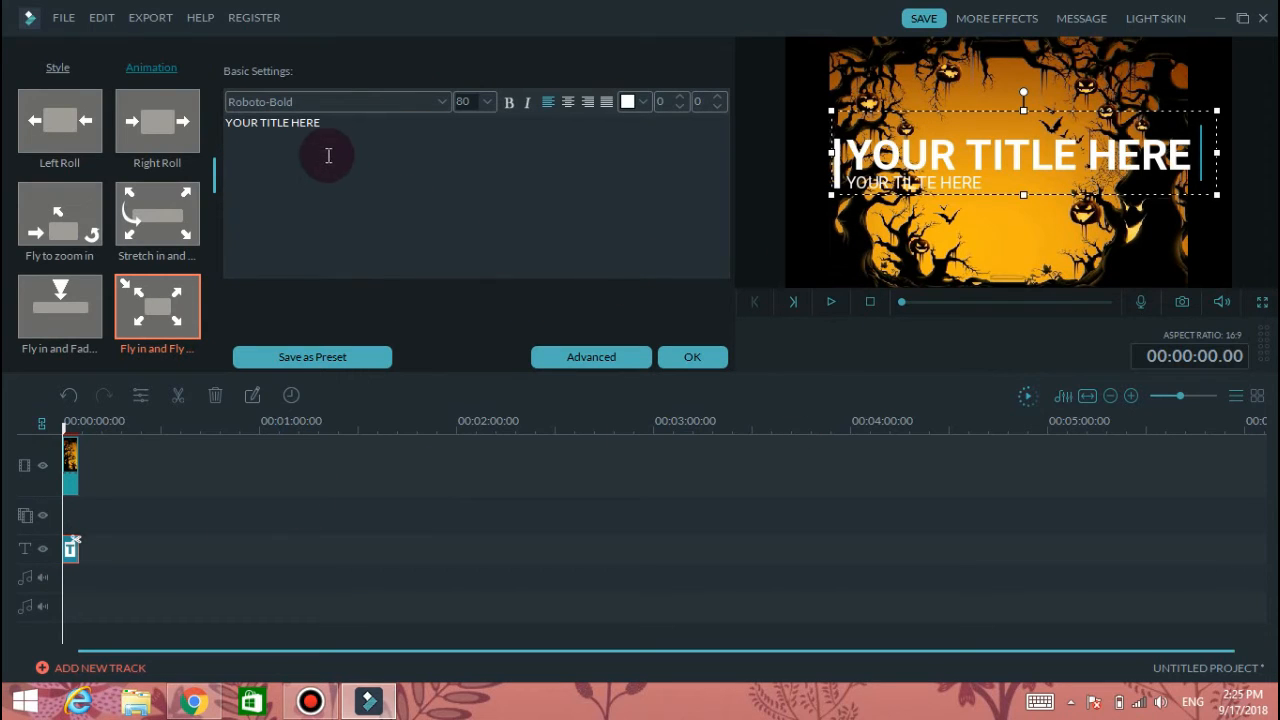
{"action": "left_click", "coordinate": [339, 128]}
{"action": "key", "text": "BackSpace"}
{"action": "key", "text": "BackSpace"}
{"action": "key", "text": "BackSpace"}
{"action": "key", "text": "BackSpace"}
{"action": "key", "text": "BackSpace"}
{"action": "key", "text": "BackSpace"}
{"action": "key", "text": "BackSpace"}
{"action": "key", "text": "BackSpace"}
{"action": "key", "text": "BackSpace"}
{"action": "key", "text": "BackSpace"}
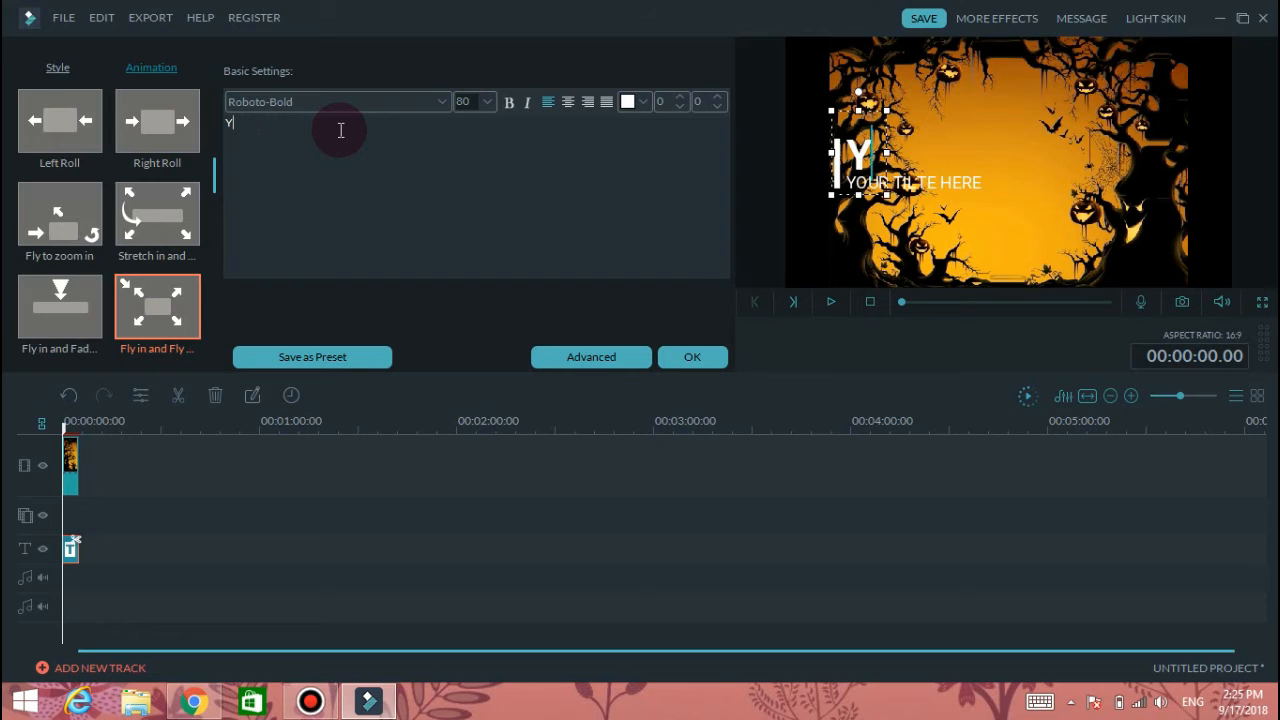
{"action": "type", "text": "Halloween"}
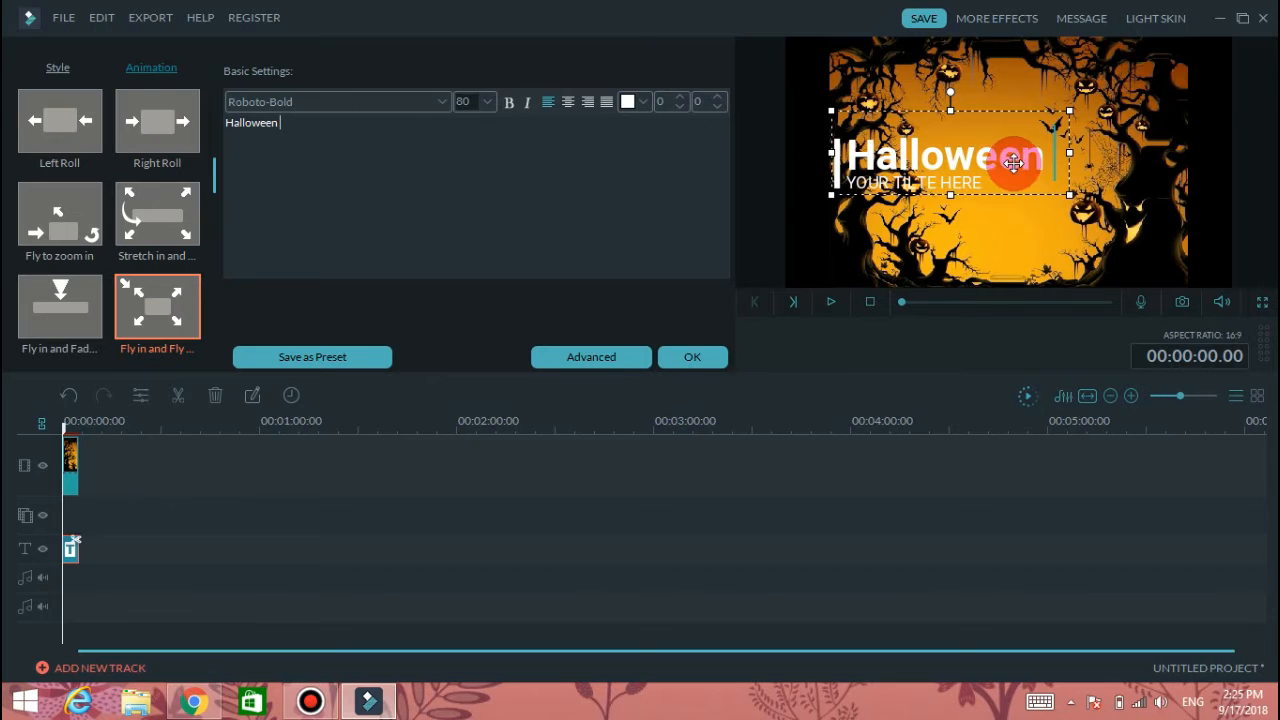
Replace the title's smaller second line with "Crafts" and set its font size to 90
{"action": "left_click", "coordinate": [994, 190]}
{"action": "left_click", "coordinate": [328, 134]}
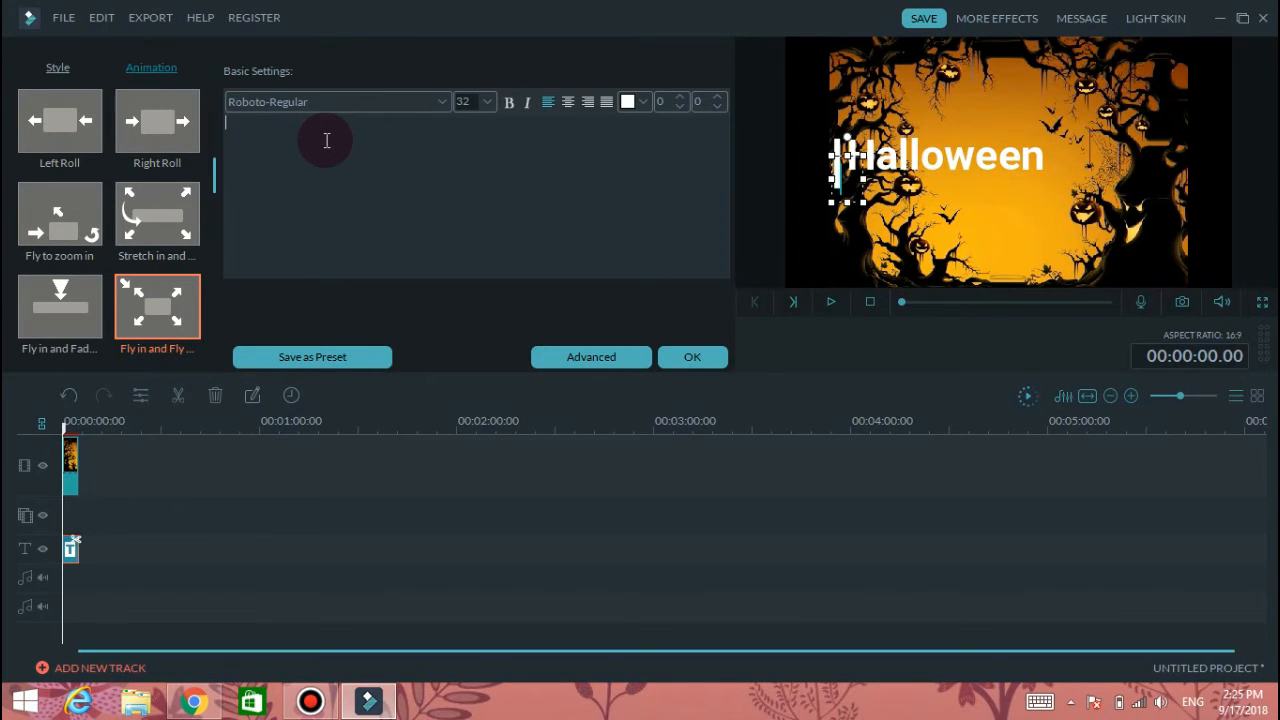
{"action": "type", "text": "Crafts"}
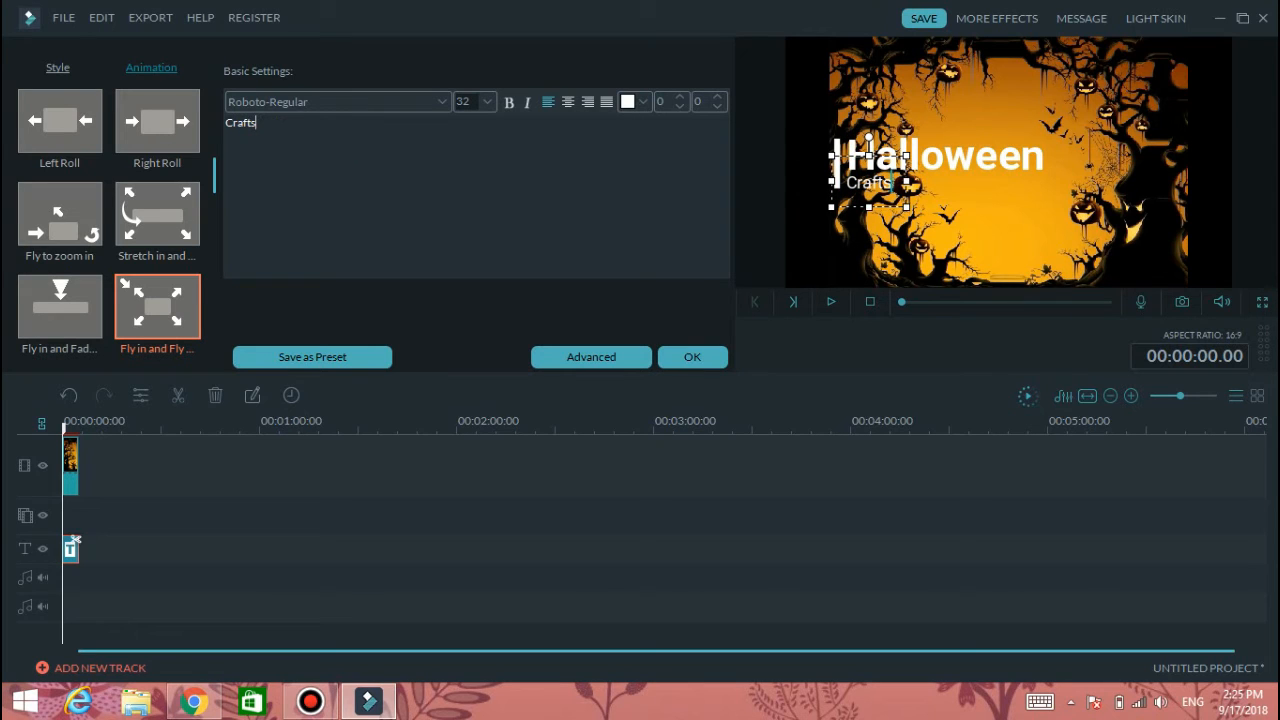
{"action": "left_click", "coordinate": [487, 102]}
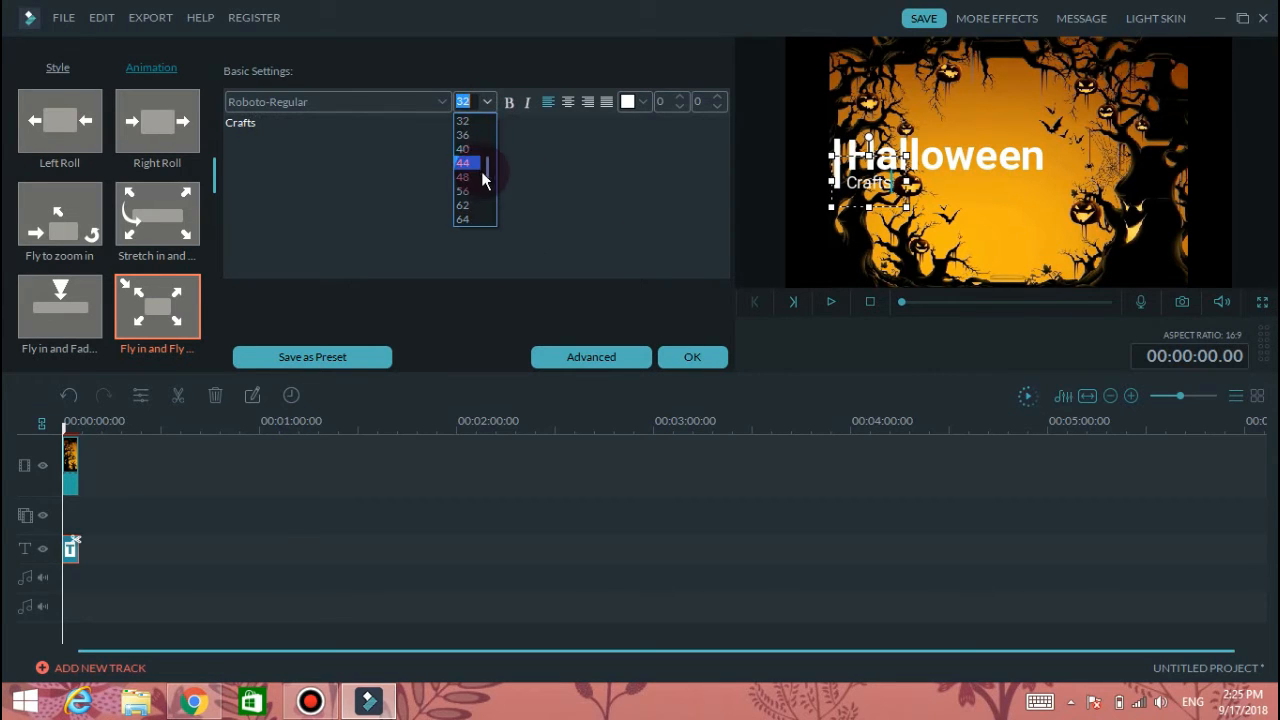
{"action": "left_click", "coordinate": [466, 205]}
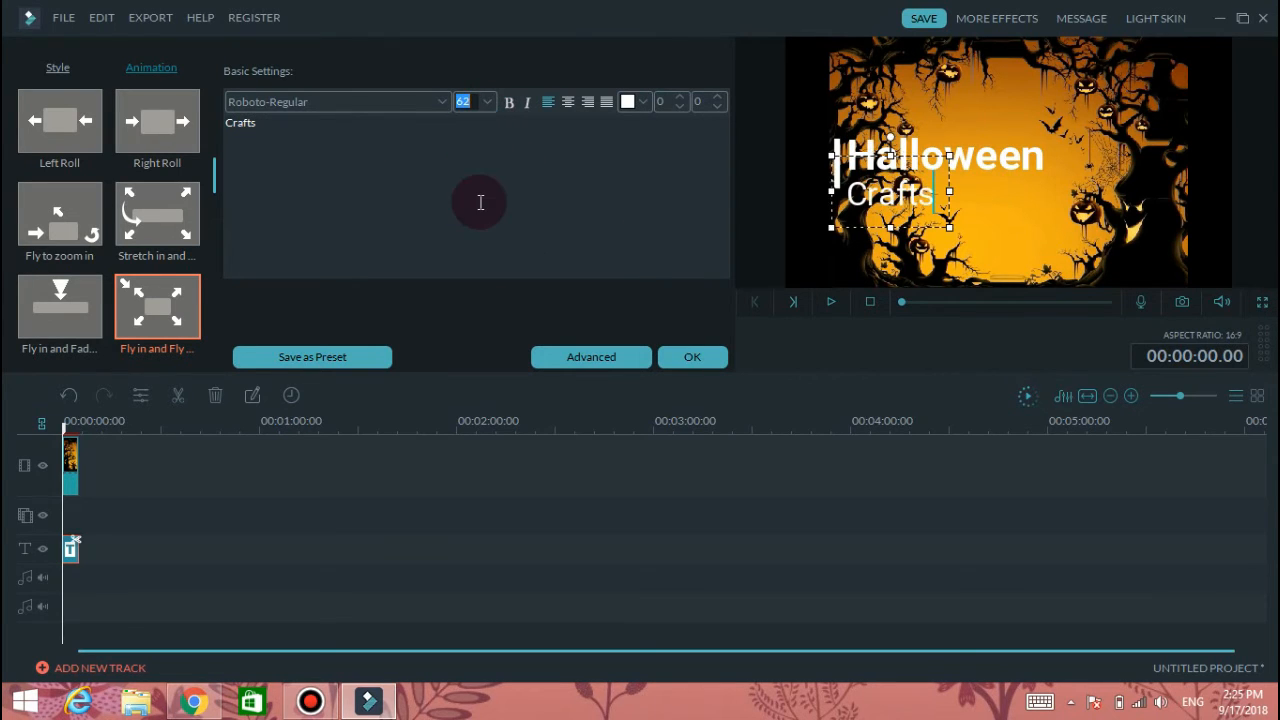
{"action": "left_click", "coordinate": [487, 102]}
{"action": "left_click", "coordinate": [476, 193]}
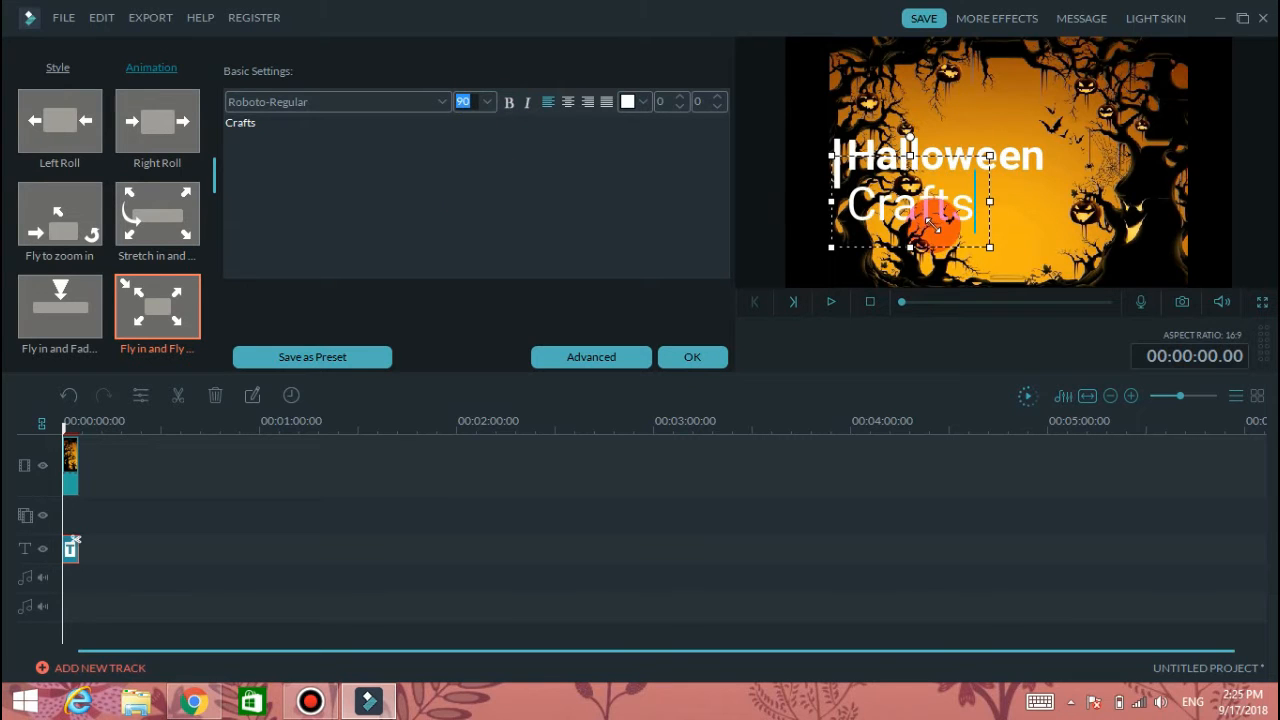
Move the "Halloween" text up to the middle of the orange area and centre "Crafts" directly beneath it
{"action": "left_click", "coordinate": [1030, 160]}
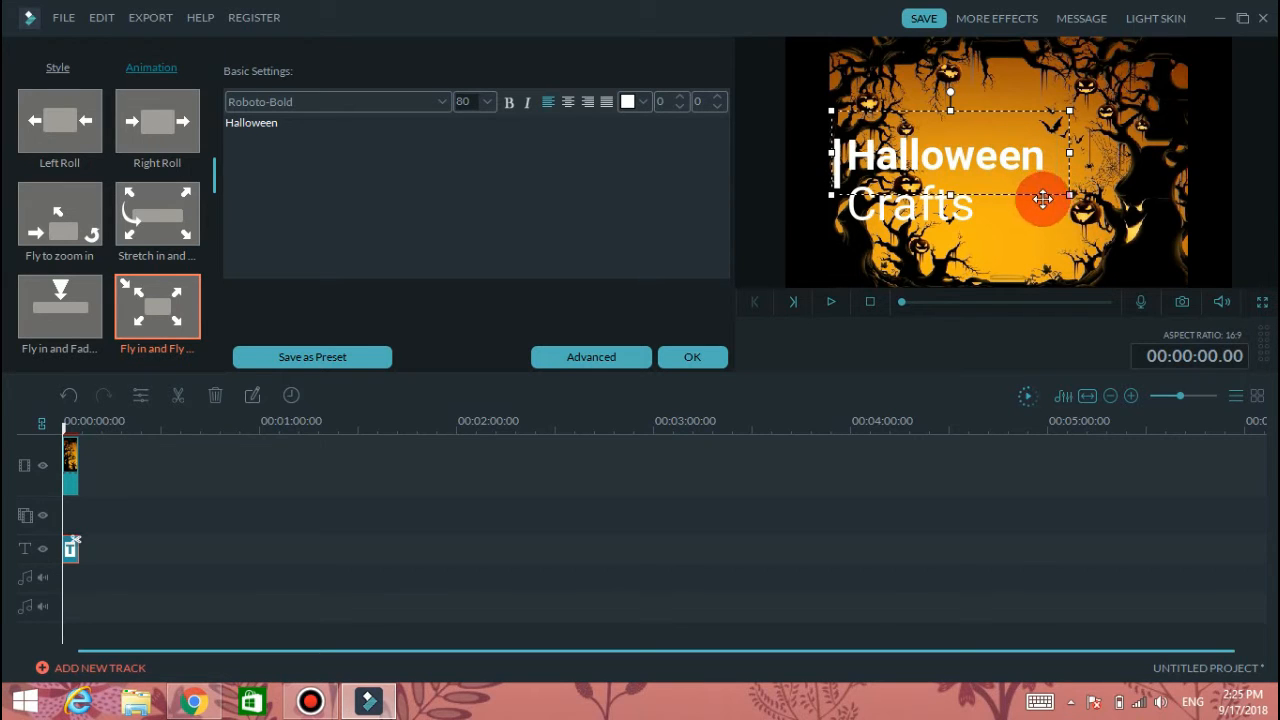
{"action": "left_click_drag", "start_coordinate": [1043, 199], "coordinate": [1086, 169]}
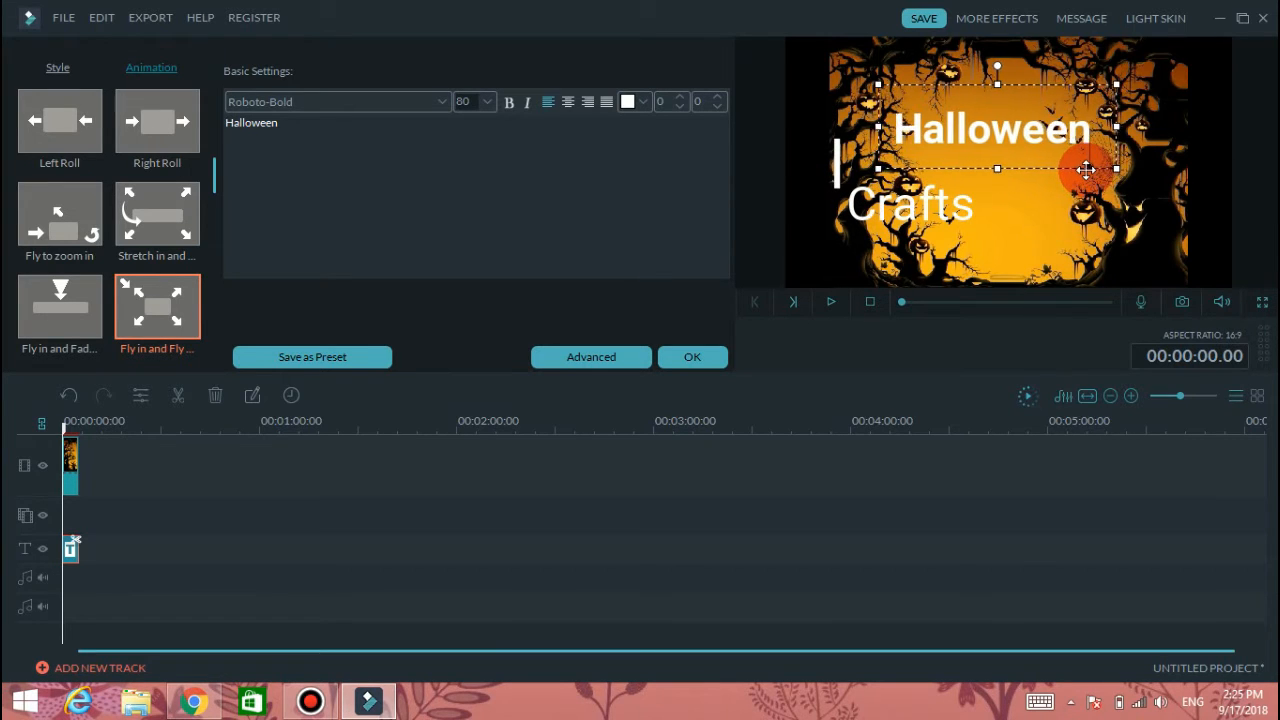
{"action": "left_click", "coordinate": [952, 212]}
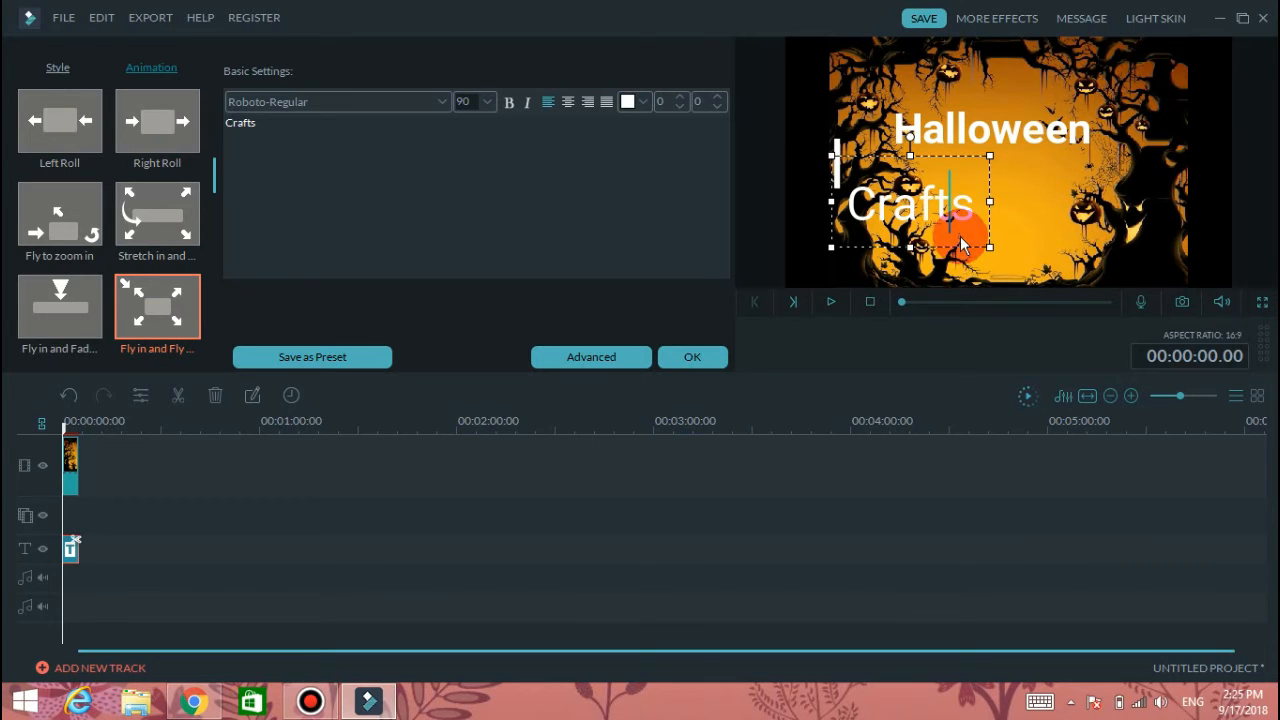
{"action": "left_click_drag", "start_coordinate": [967, 250], "coordinate": [1052, 222]}
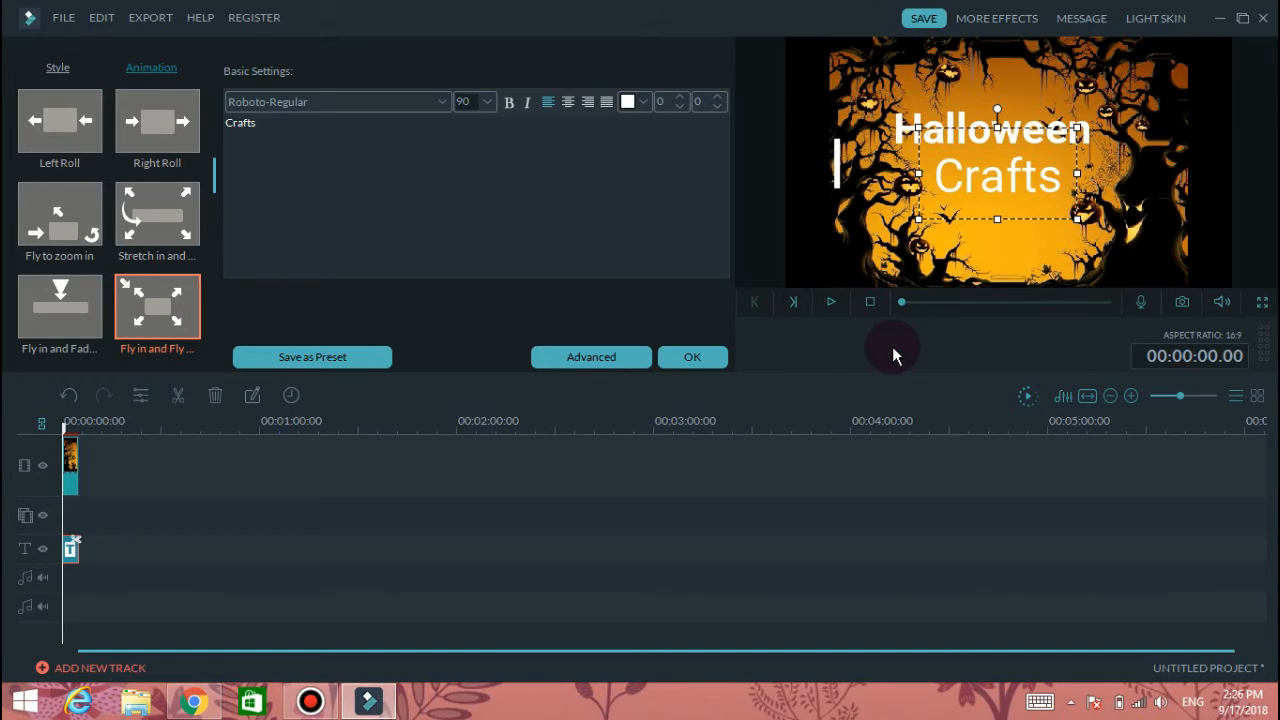
Apply Text style 2 to both the "Crafts" and "Halloween" lines
{"action": "left_click", "coordinate": [58, 70]}
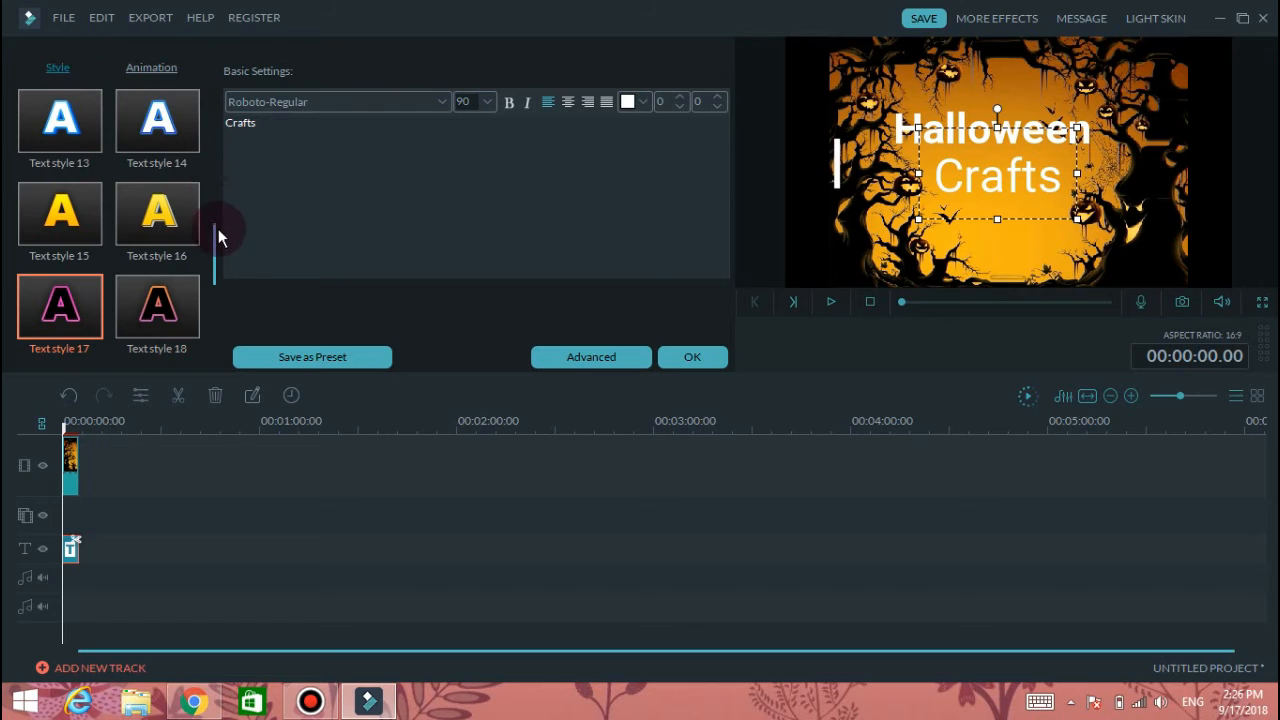
{"action": "scroll", "coordinate": [217, 283], "scroll_direction": "down", "scroll_amount": 1}
{"action": "scroll", "coordinate": [216, 286], "scroll_direction": "up", "scroll_amount": 5}
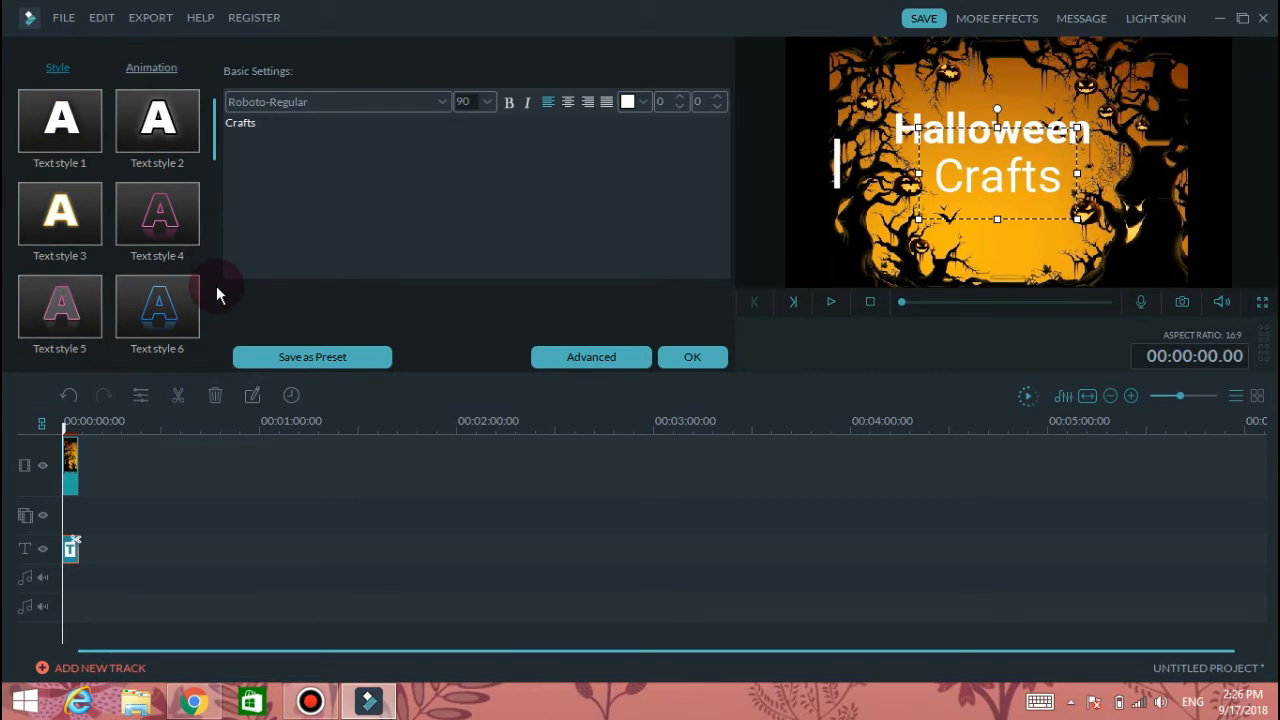
{"action": "left_click", "coordinate": [163, 125]}
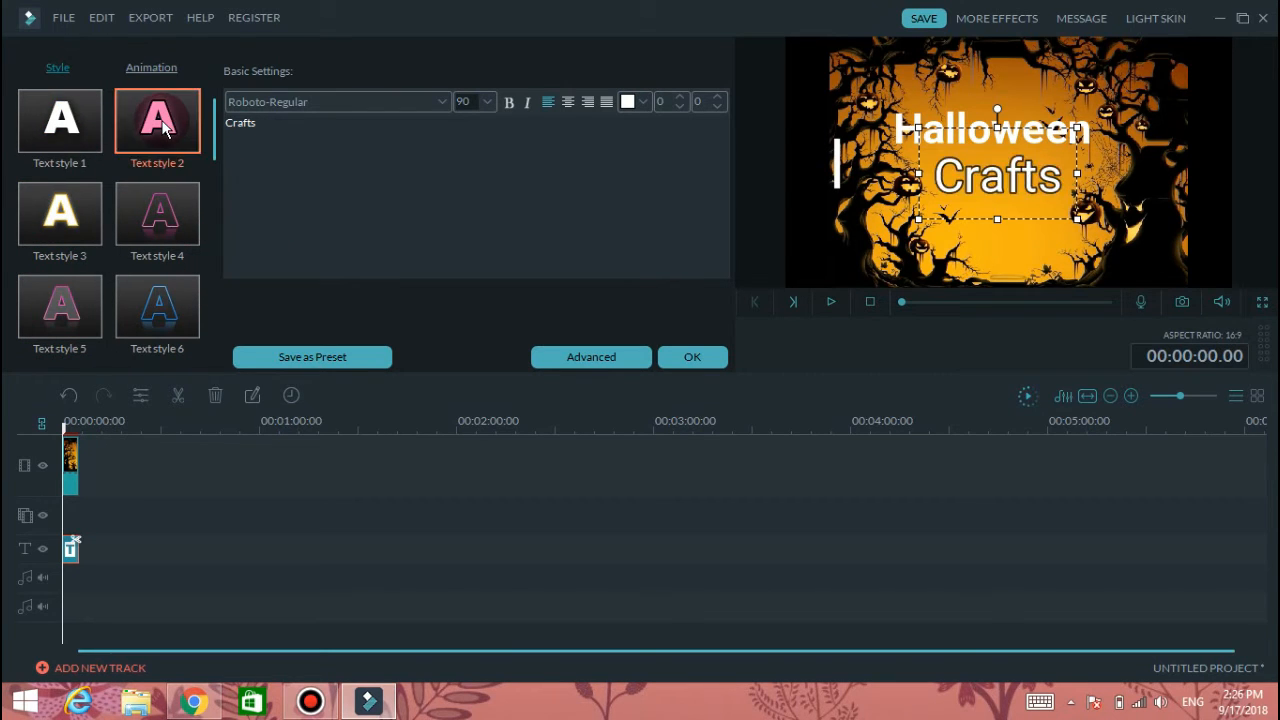
{"action": "left_click_drag", "start_coordinate": [1003, 140], "coordinate": [980, 120]}
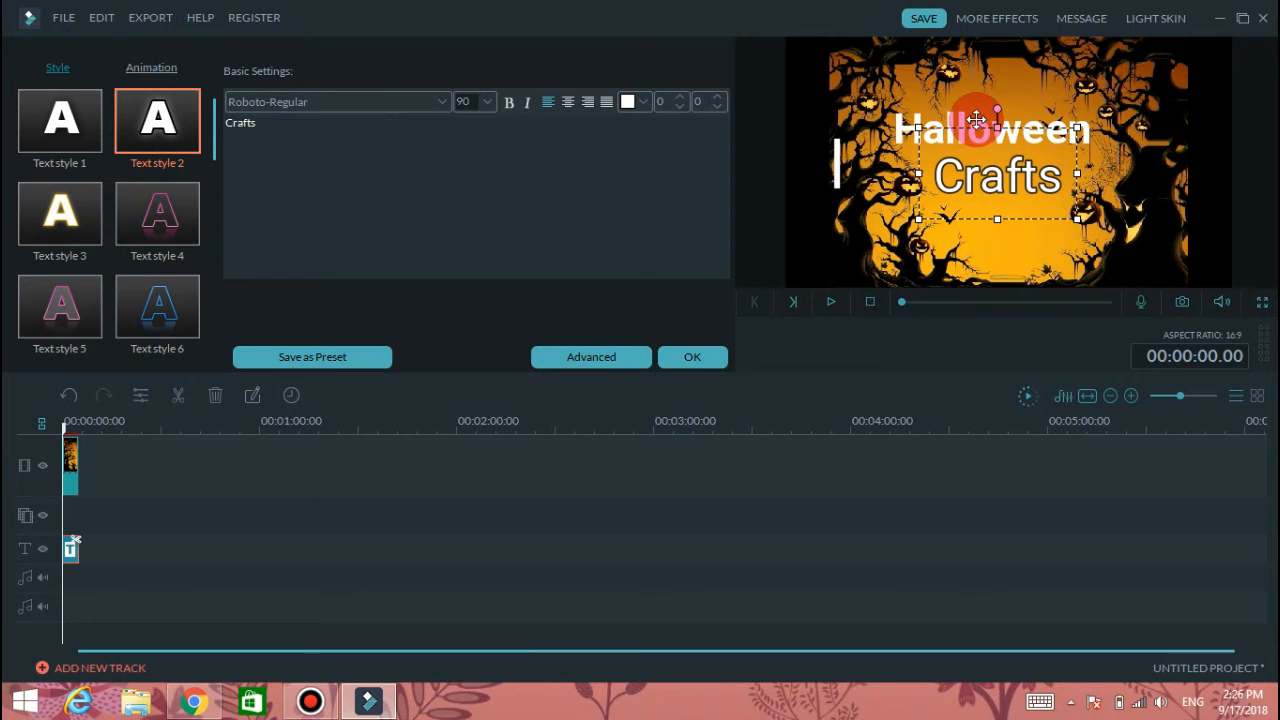
{"action": "left_click", "coordinate": [165, 126]}
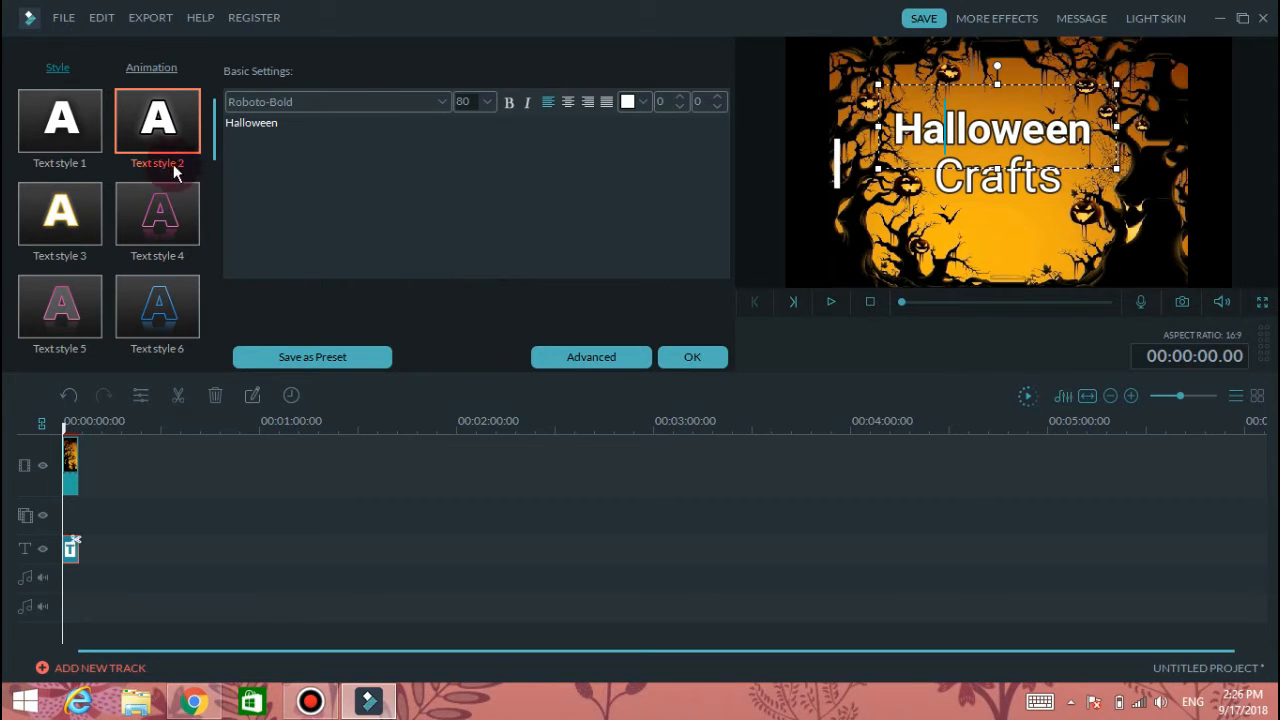
Give "Halloween" the Skew_right_split animation and "Crafts" the Push animation, and accept the title edits
{"action": "left_click", "coordinate": [151, 67]}
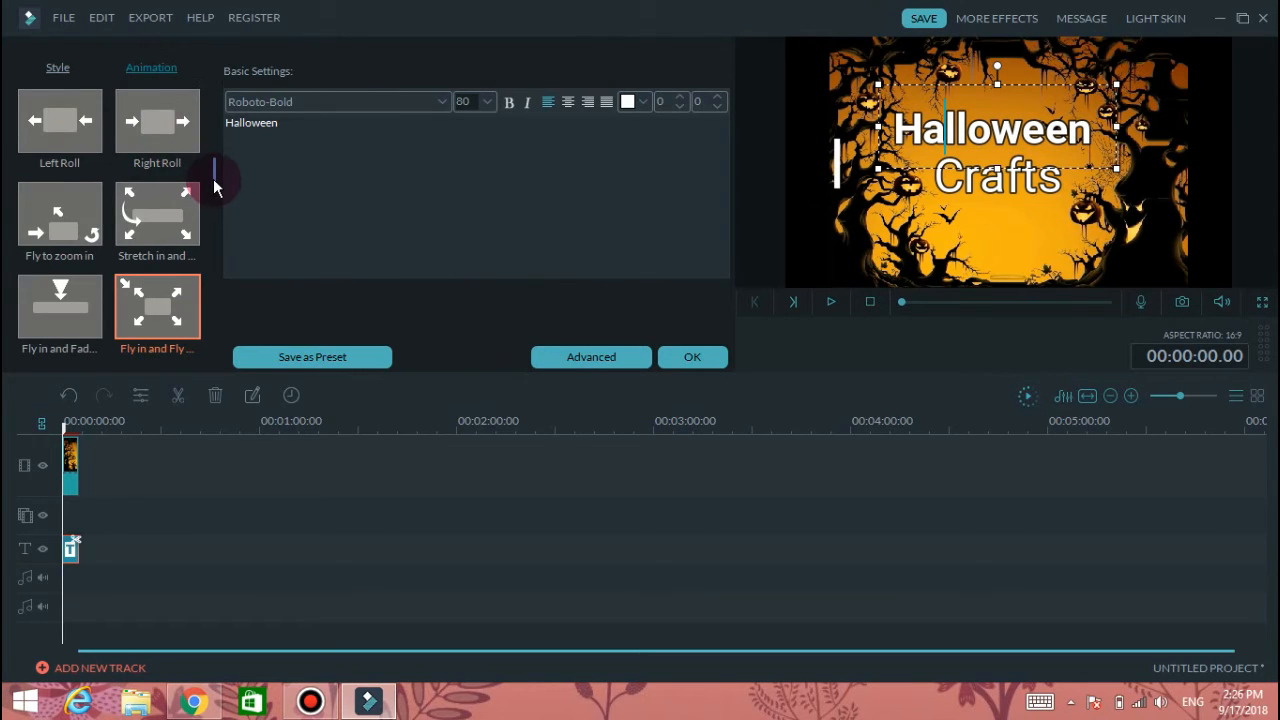
{"action": "scroll", "coordinate": [227, 220], "scroll_direction": "down", "scroll_amount": 5}
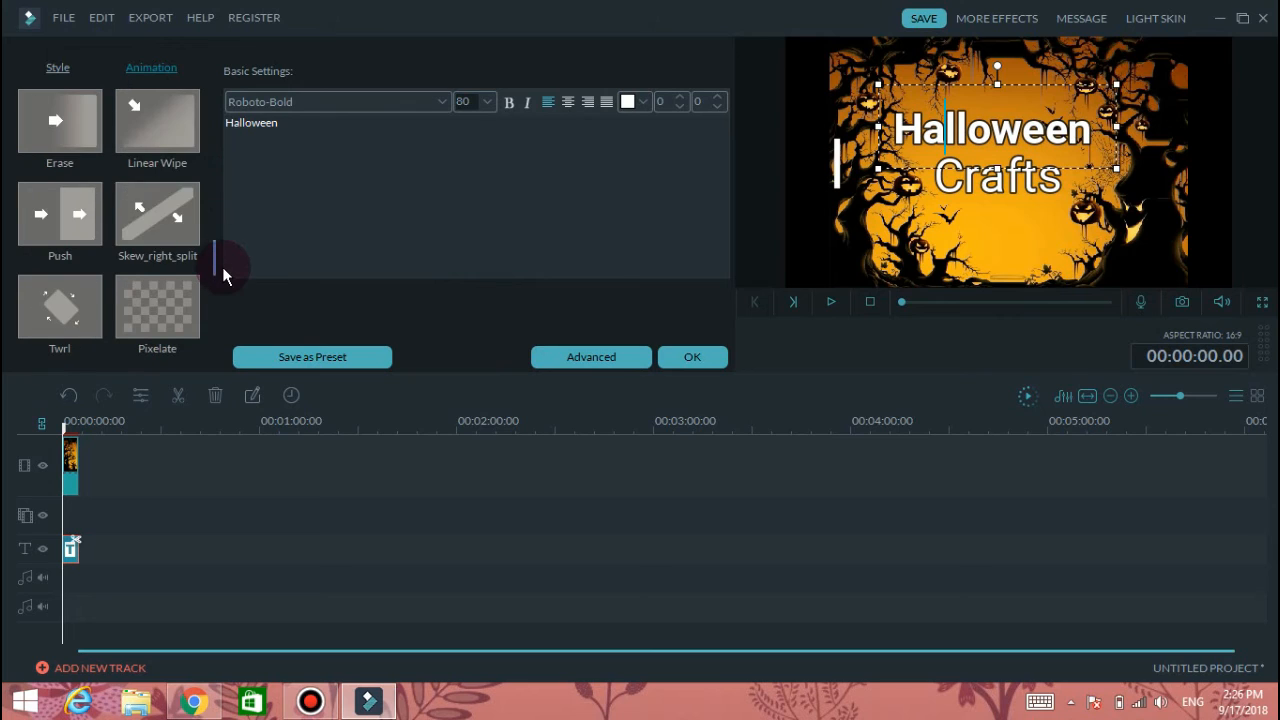
{"action": "left_click", "coordinate": [160, 213]}
{"action": "left_click", "coordinate": [503, 228]}
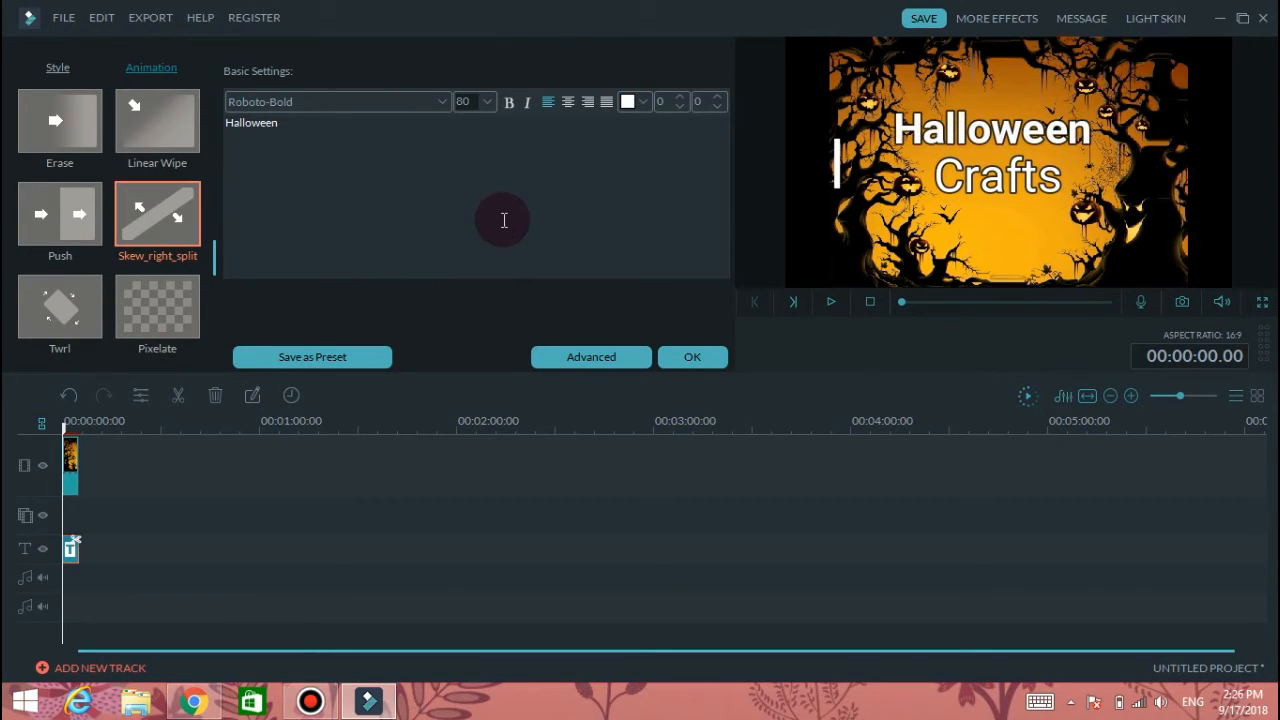
{"action": "left_click", "coordinate": [1028, 182]}
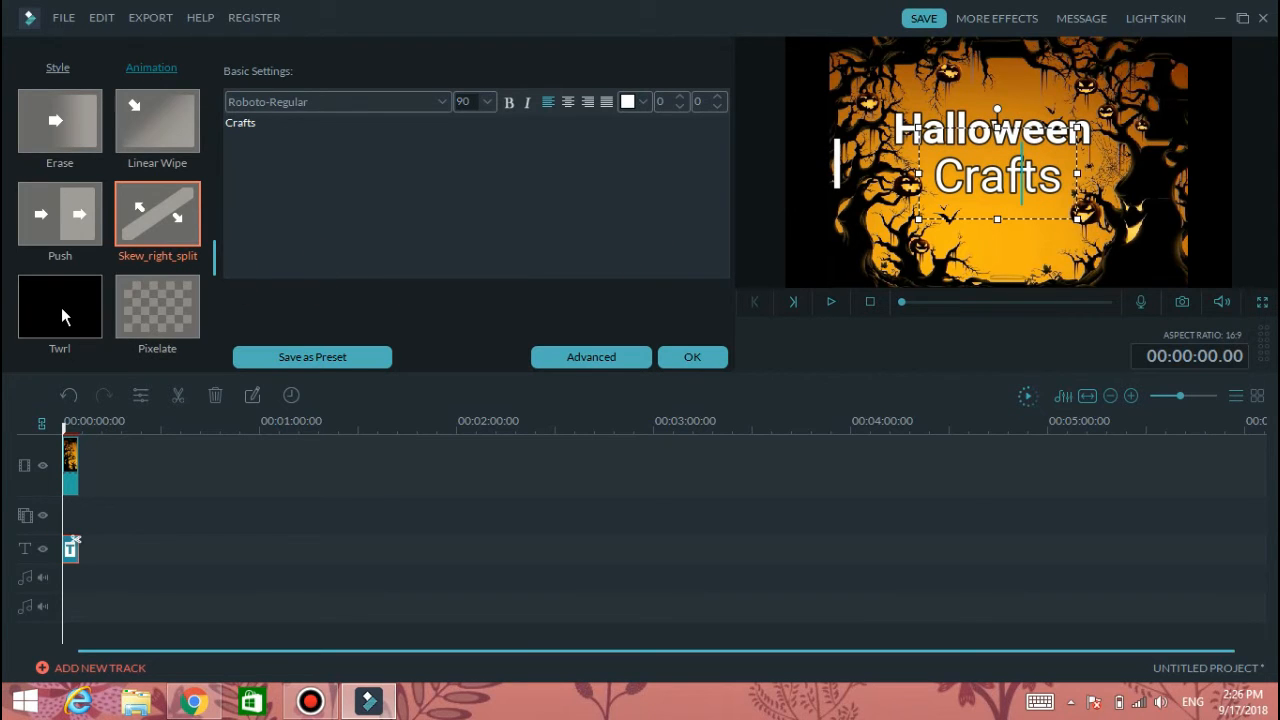
{"action": "double_click", "coordinate": [70, 230]}
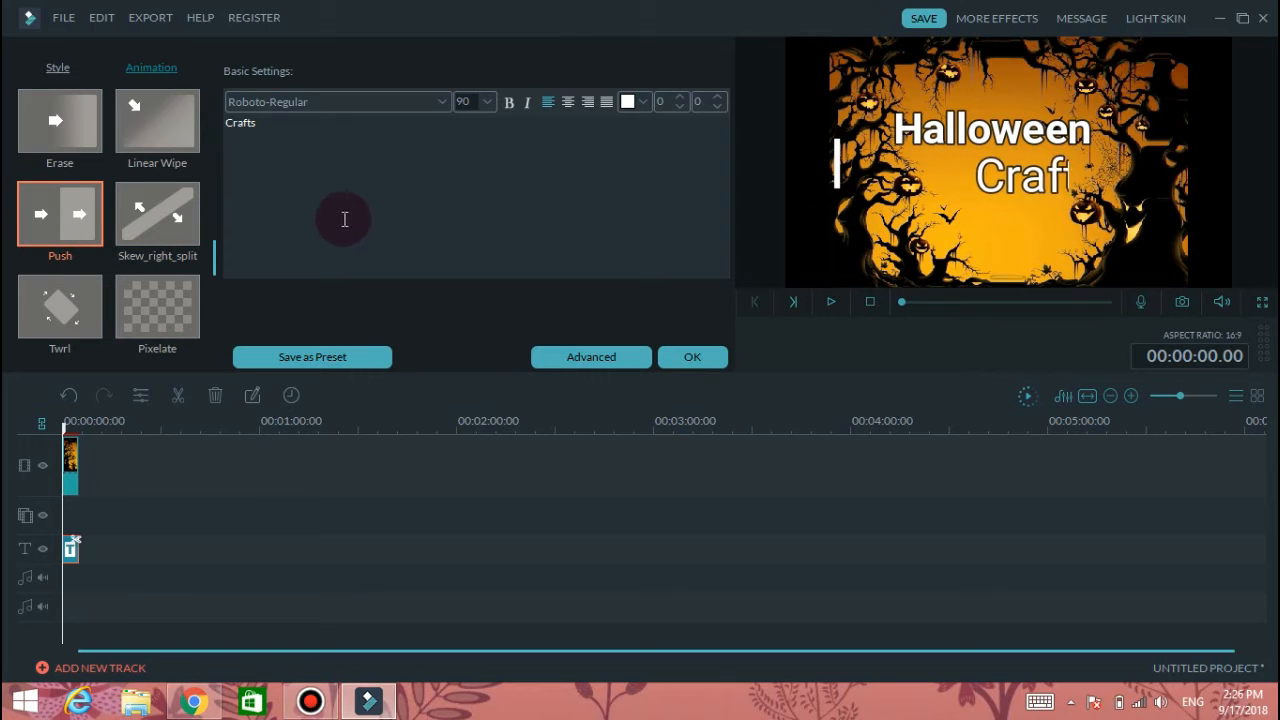
{"action": "left_click", "coordinate": [706, 358]}
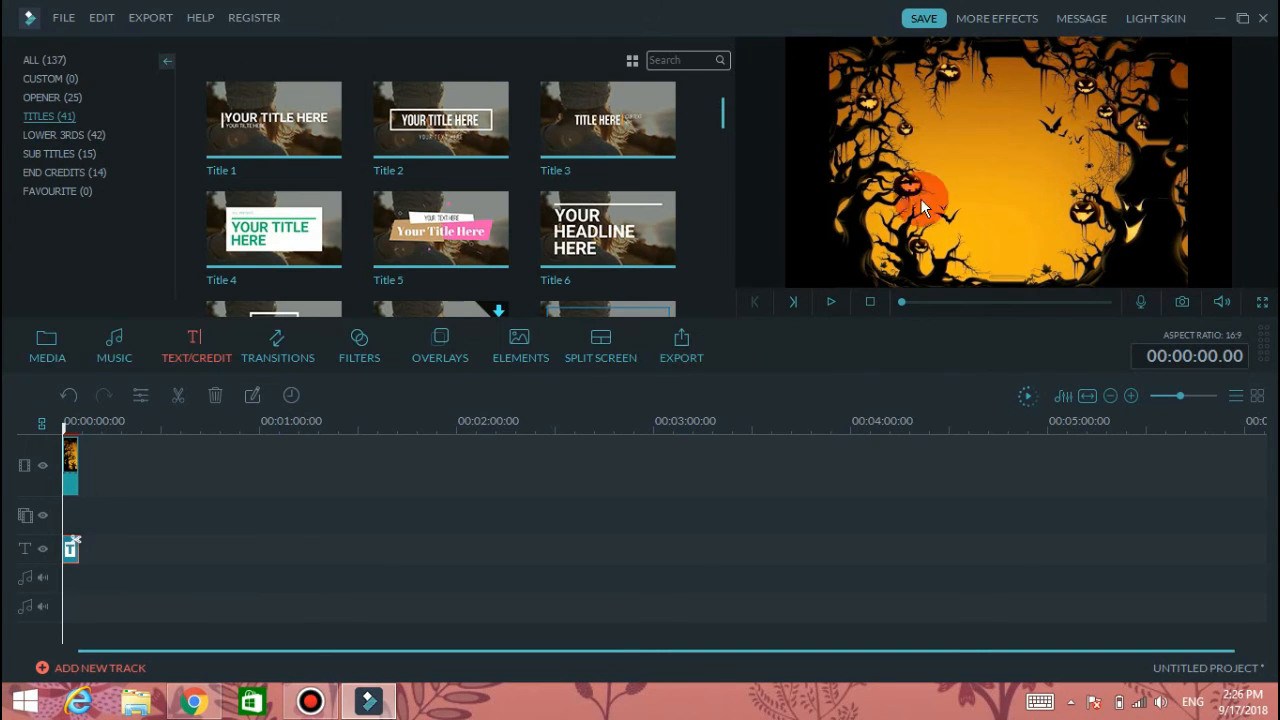
Switch to Chrome and look up "youtube library" on Google to reach YouTube's Audio Library
{"action": "left_click", "coordinate": [1220, 19]}
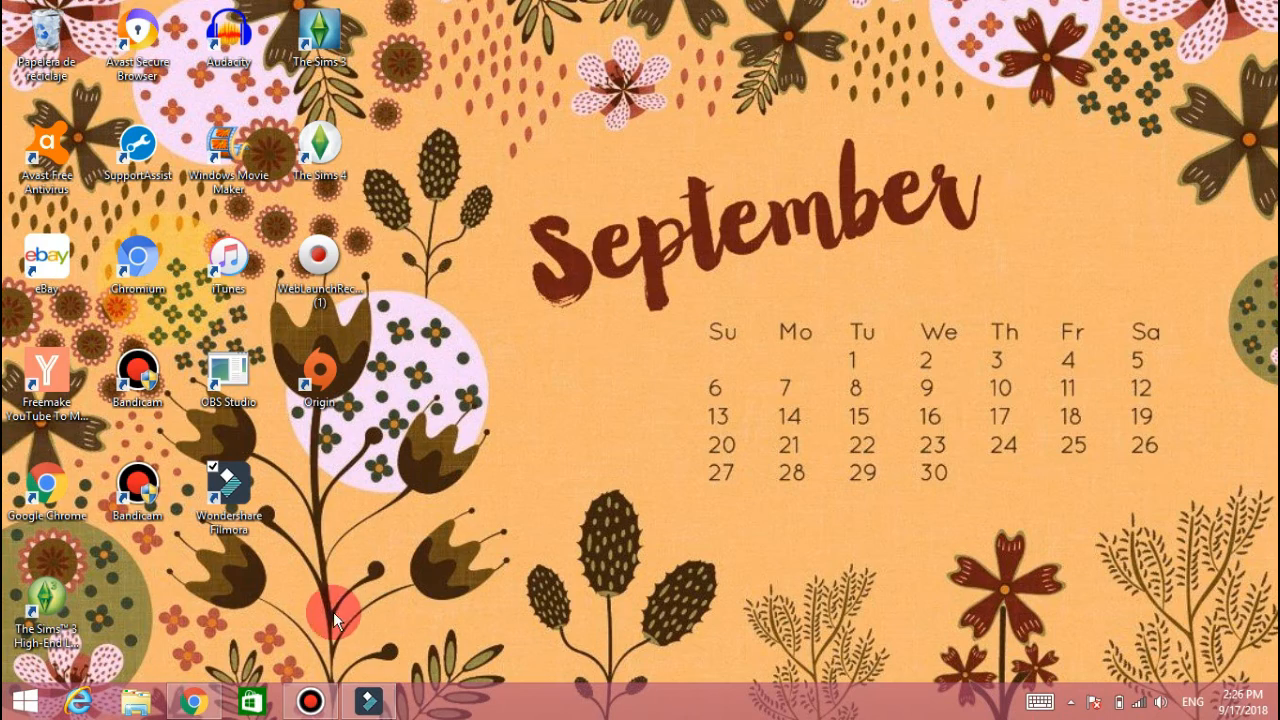
{"action": "left_click", "coordinate": [197, 708]}
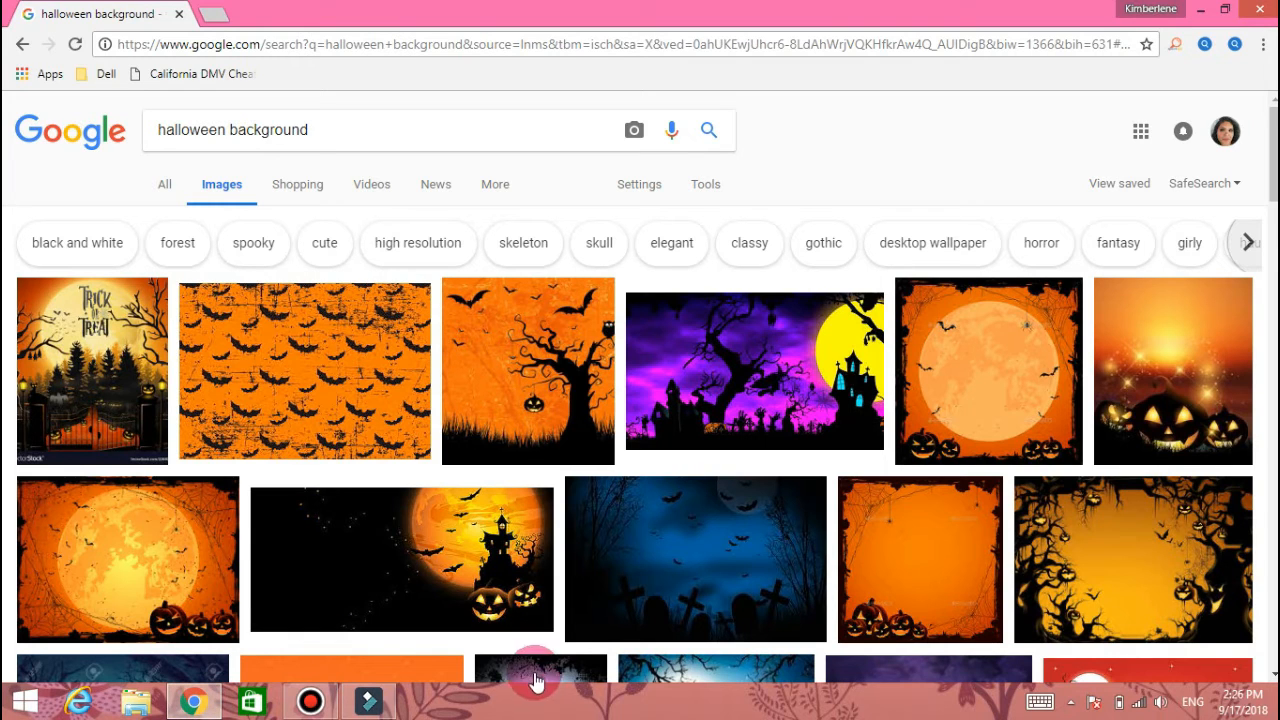
{"action": "left_click", "coordinate": [175, 188]}
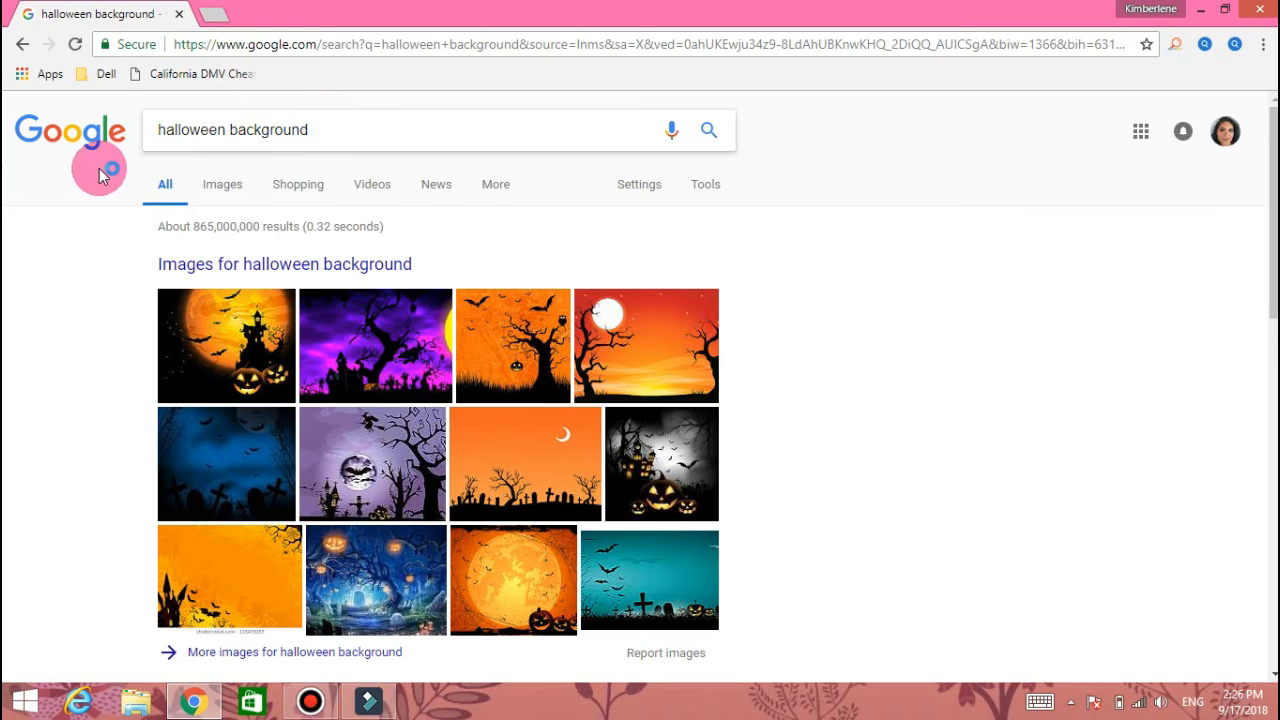
{"action": "left_click", "coordinate": [327, 124]}
{"action": "key", "text": "BackSpace"}
{"action": "type", "text": "yout"}
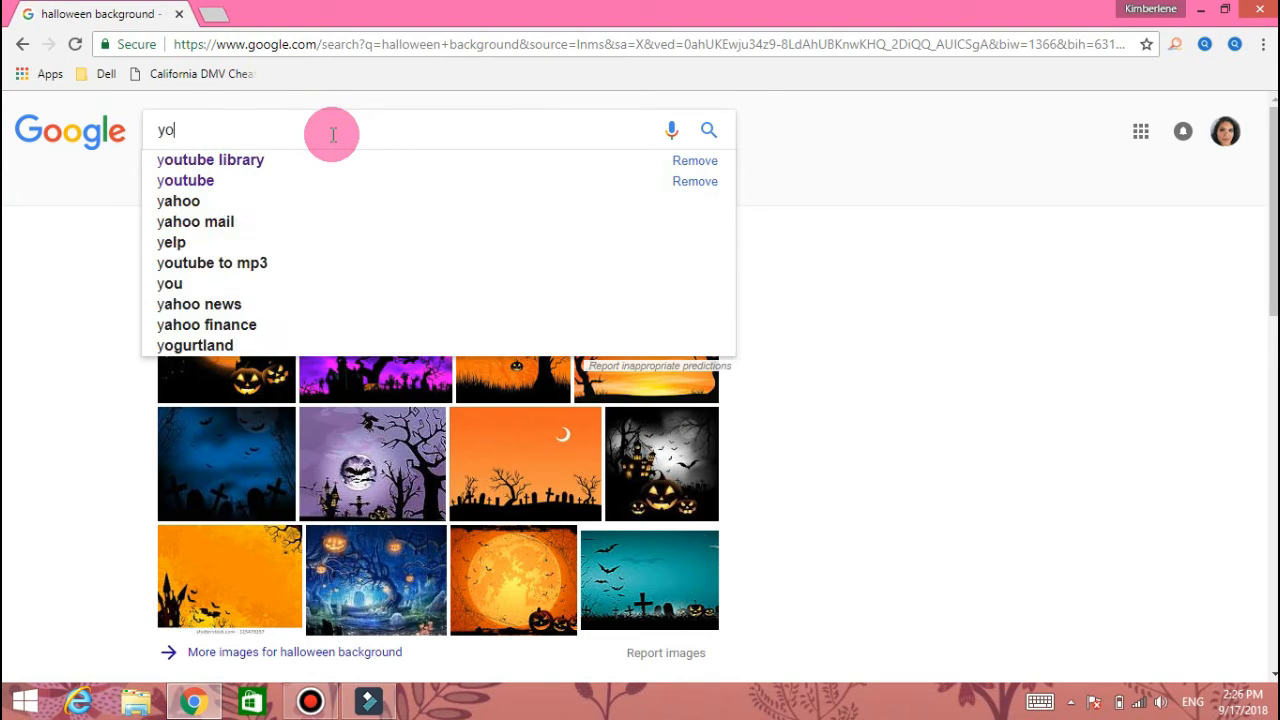
{"action": "left_click", "coordinate": [255, 161]}
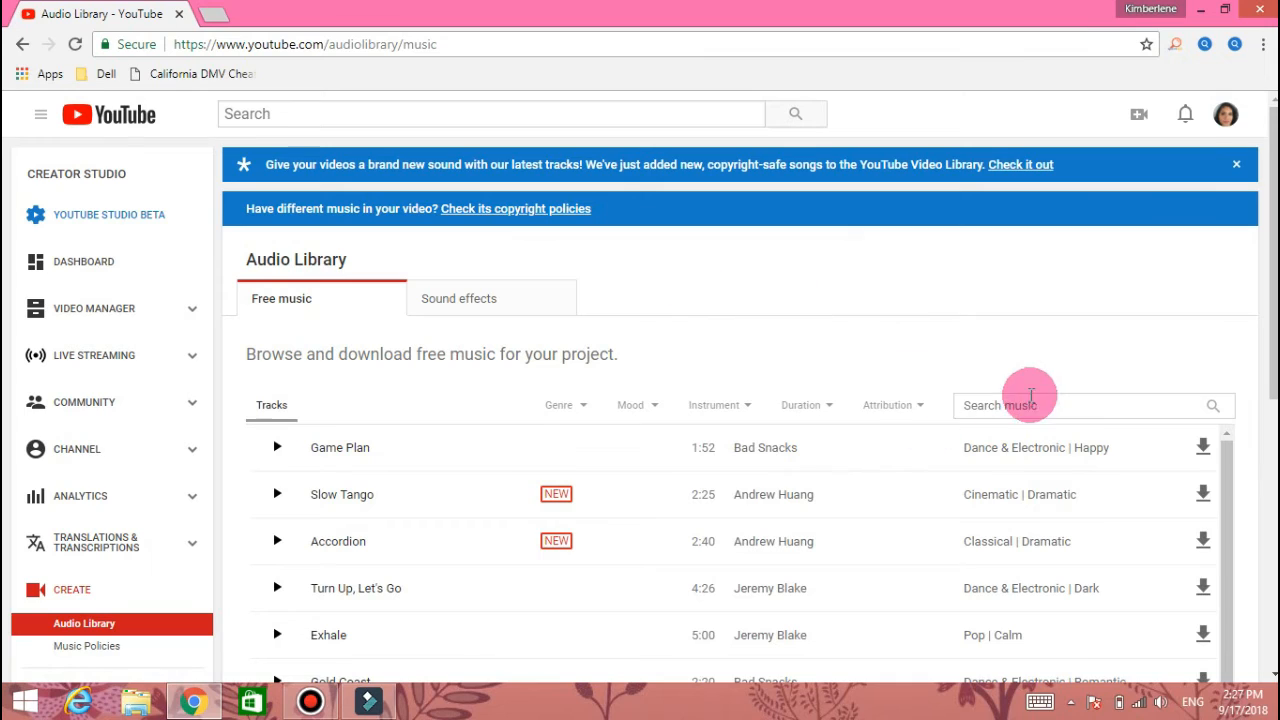
Search the Audio Library's free music for "halloween" and preview the track "The Halloween Dawn"
{"action": "left_click", "coordinate": [1025, 402]}
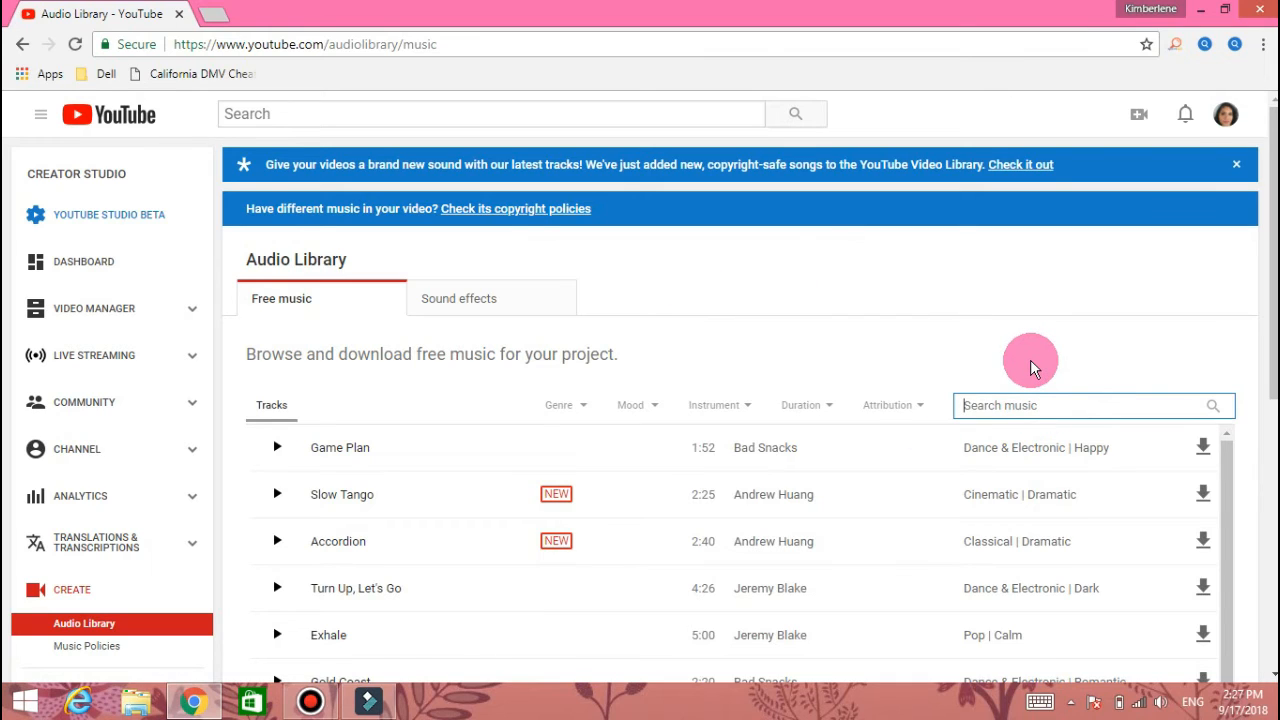
{"action": "type", "text": "halloween"}
{"action": "key", "text": "Return"}
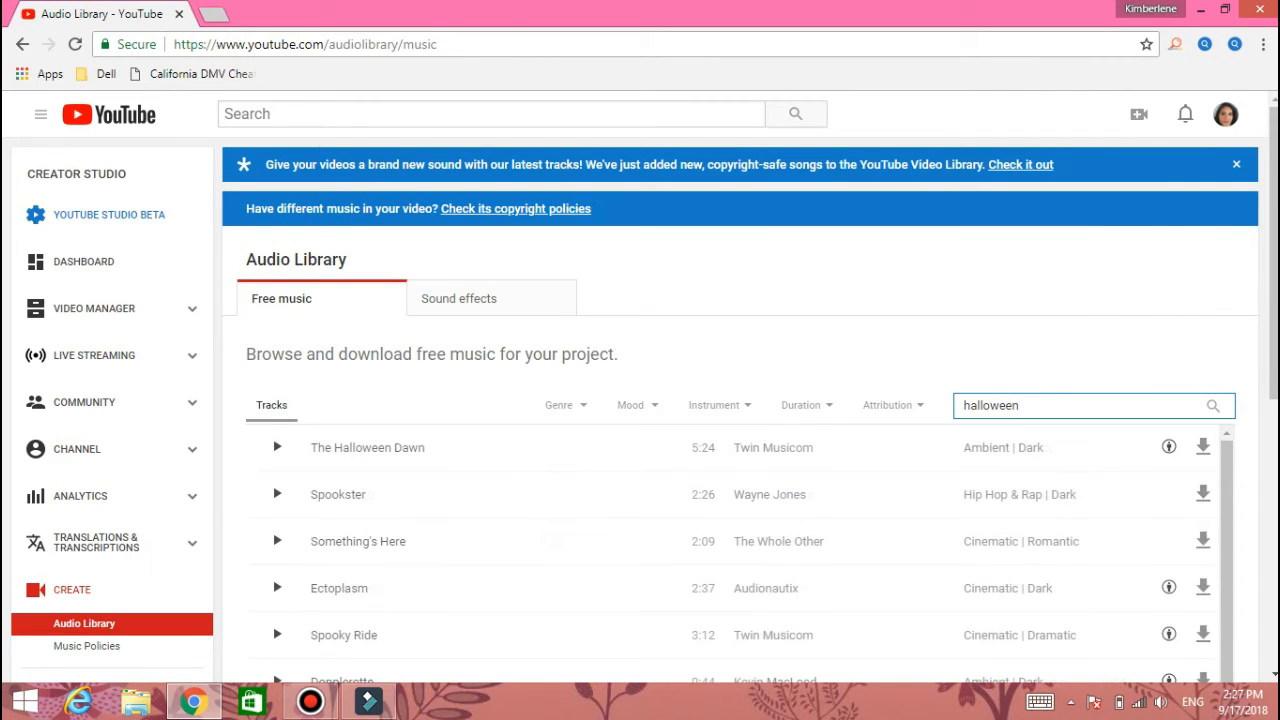
{"action": "scroll", "coordinate": [1274, 300], "scroll_direction": "down", "scroll_amount": 3}
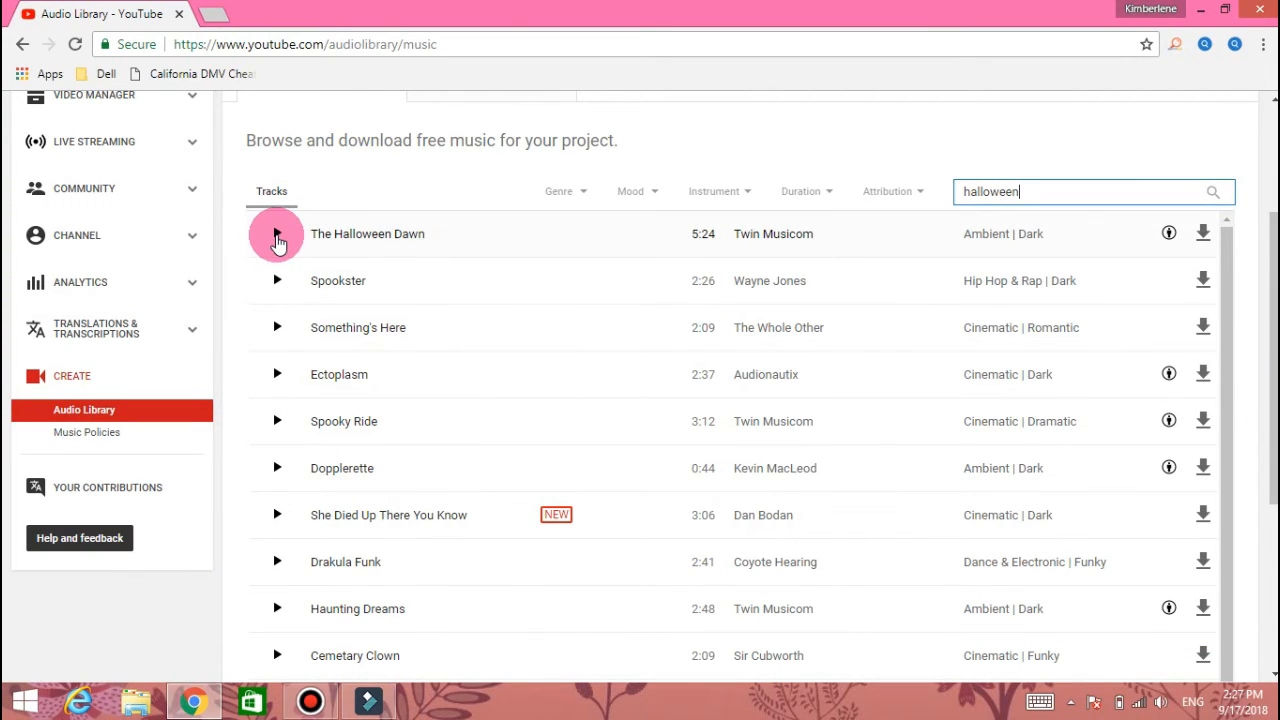
{"action": "left_click", "coordinate": [277, 236]}
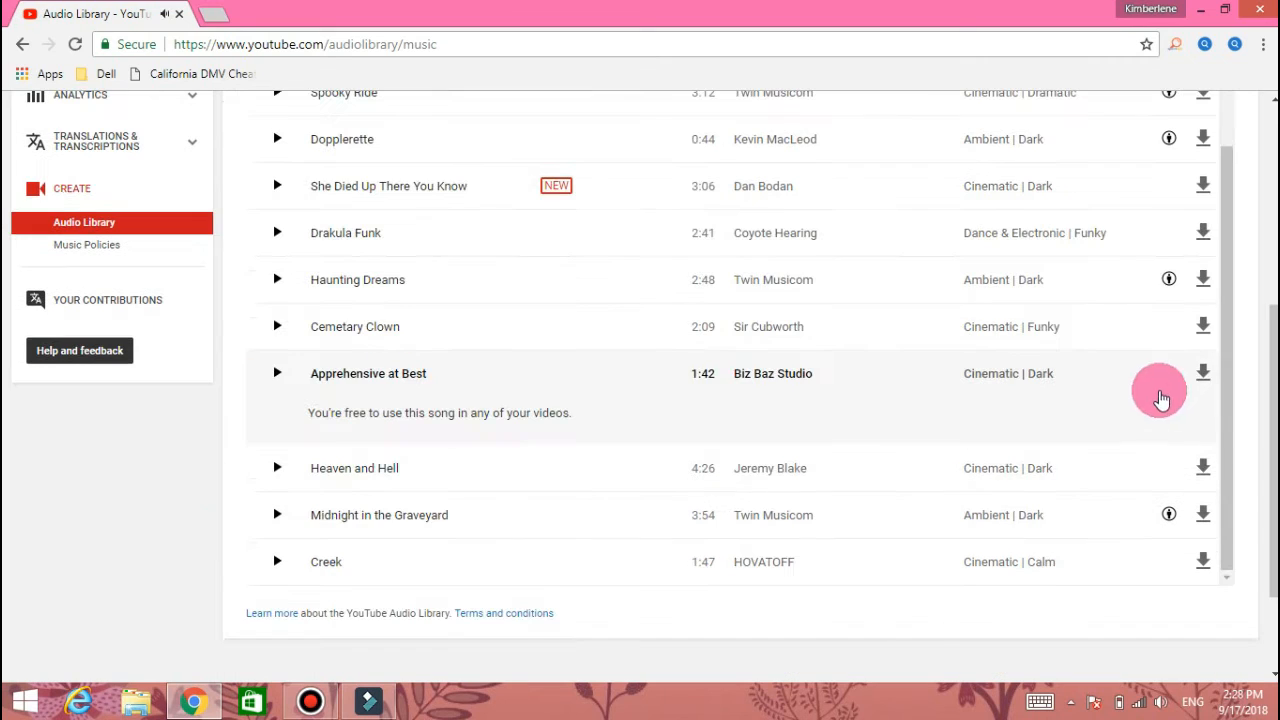
Download the track "Apprehensive at Best", dismiss the download notice and minimize the browser
{"action": "left_click", "coordinate": [1202, 376]}
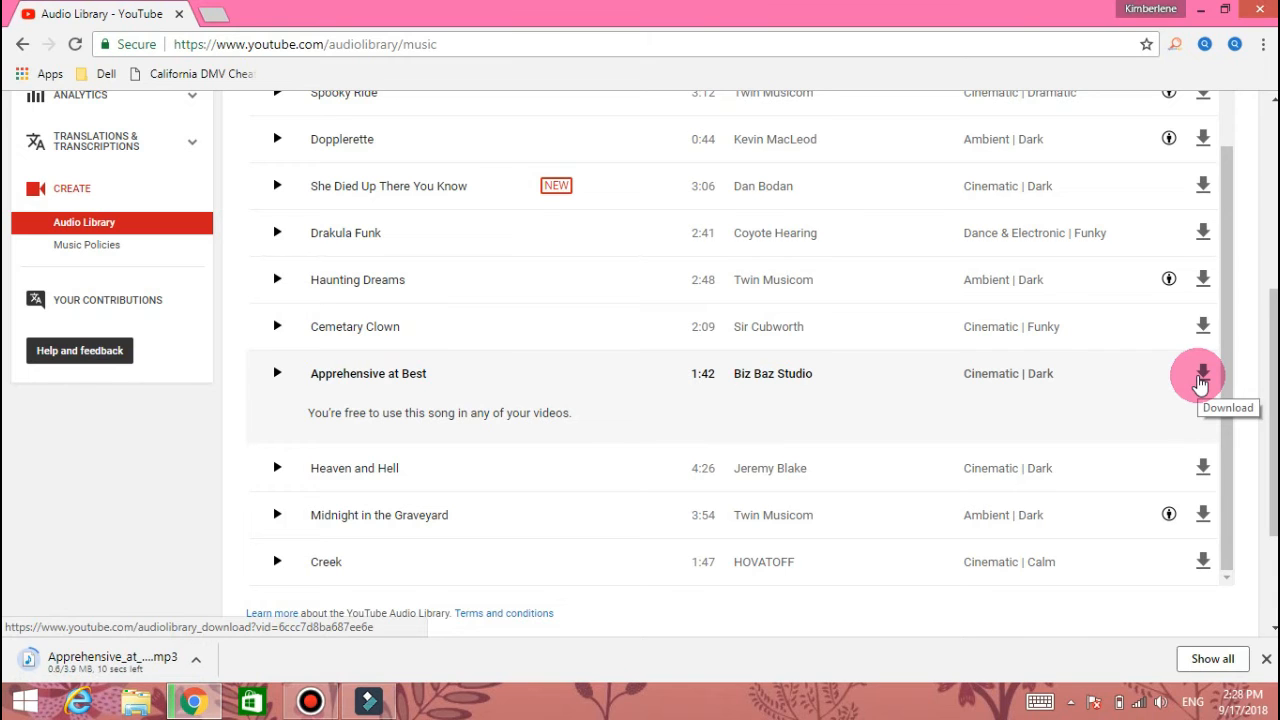
{"action": "left_click", "coordinate": [1267, 658]}
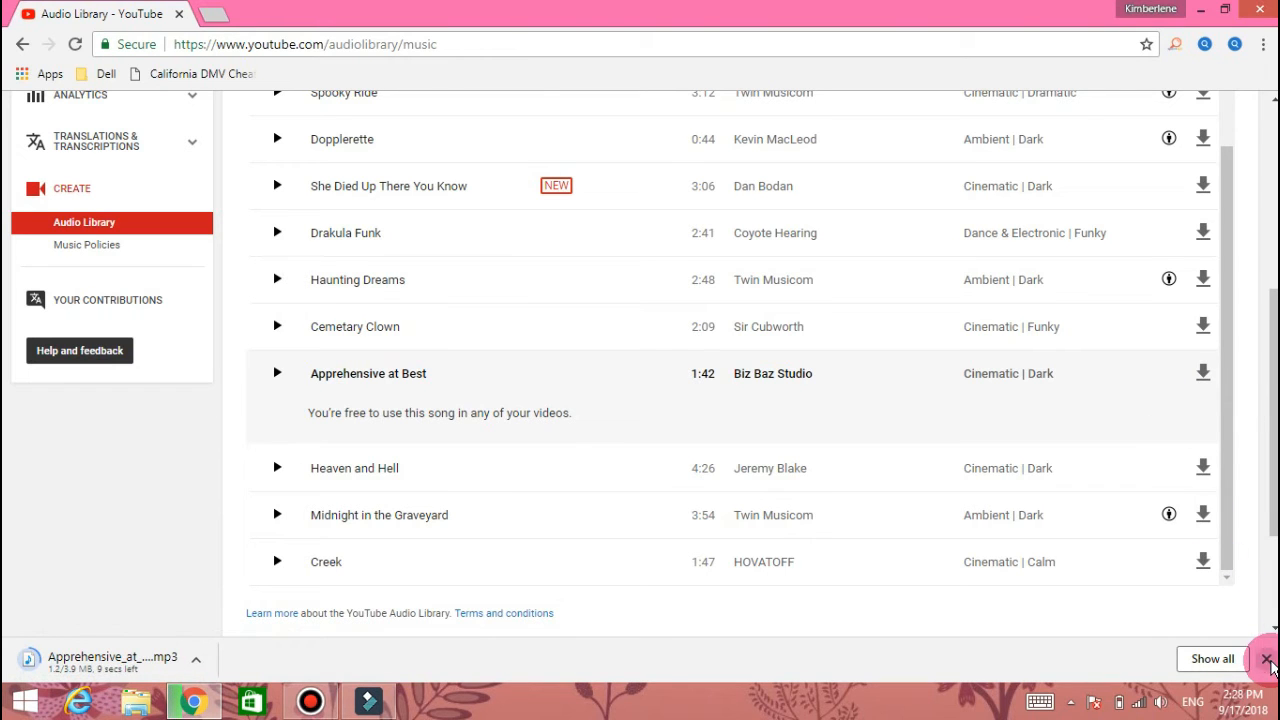
{"action": "left_click", "coordinate": [1200, 10]}
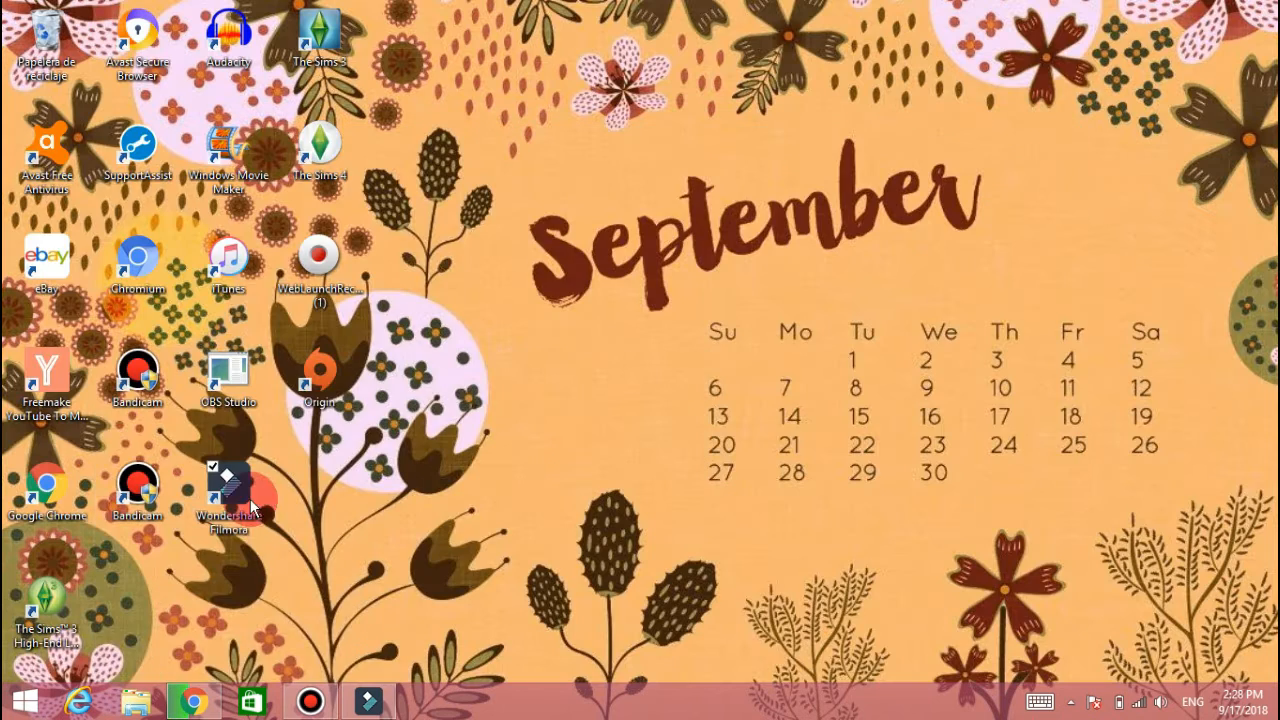
Switch to Filmora and import the music file Apprehensive_at_Best from the Descargas folder into My Music
{"action": "double_click", "coordinate": [230, 490]}
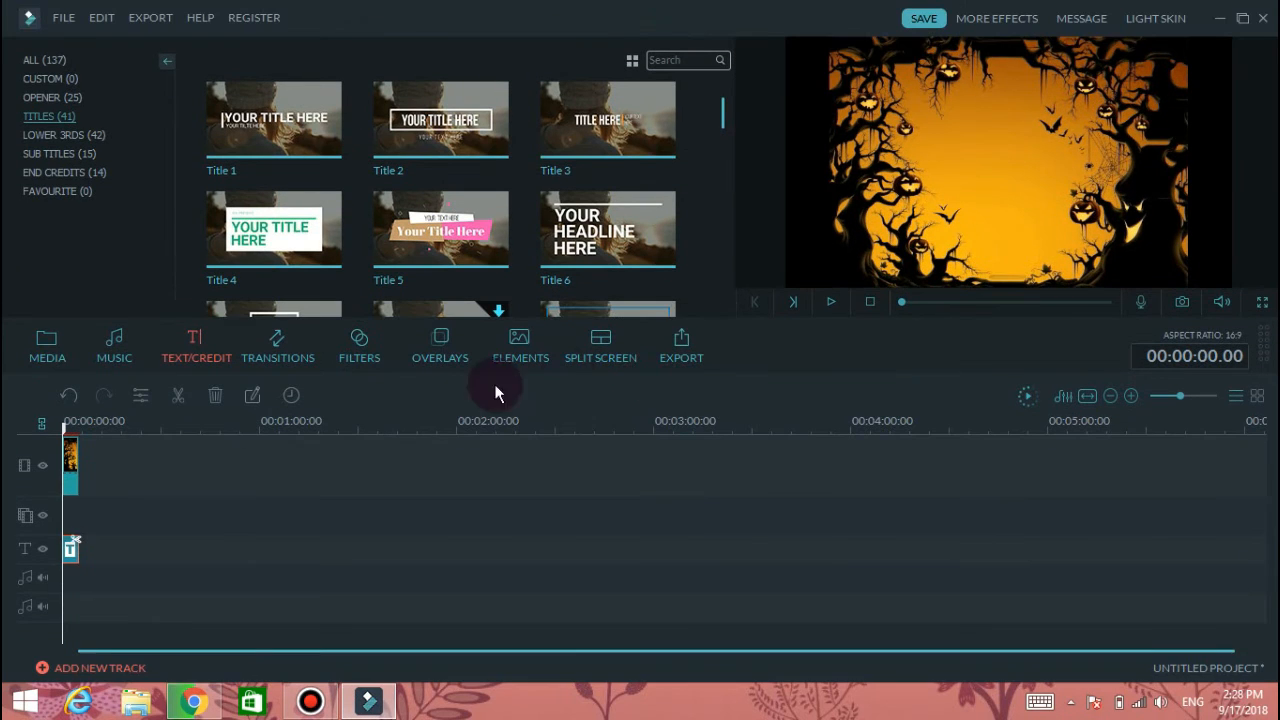
{"action": "left_click", "coordinate": [441, 546]}
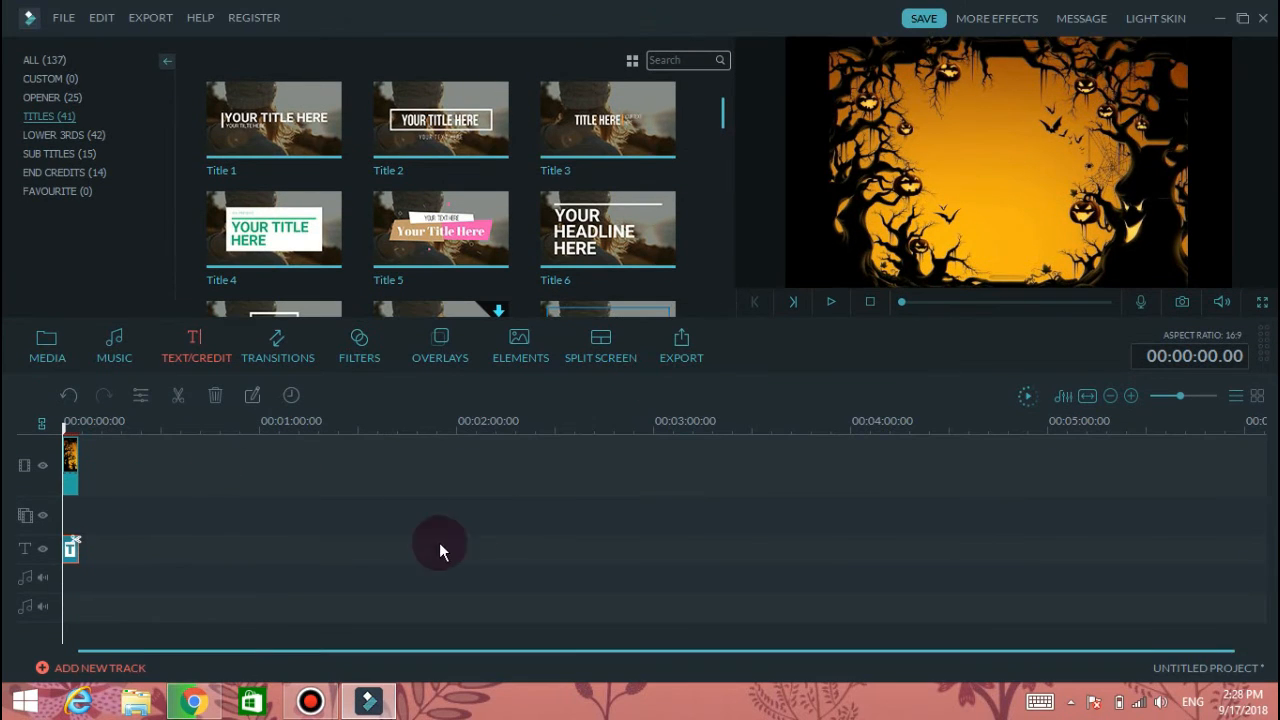
{"action": "left_click", "coordinate": [116, 352]}
{"action": "left_click", "coordinate": [240, 62]}
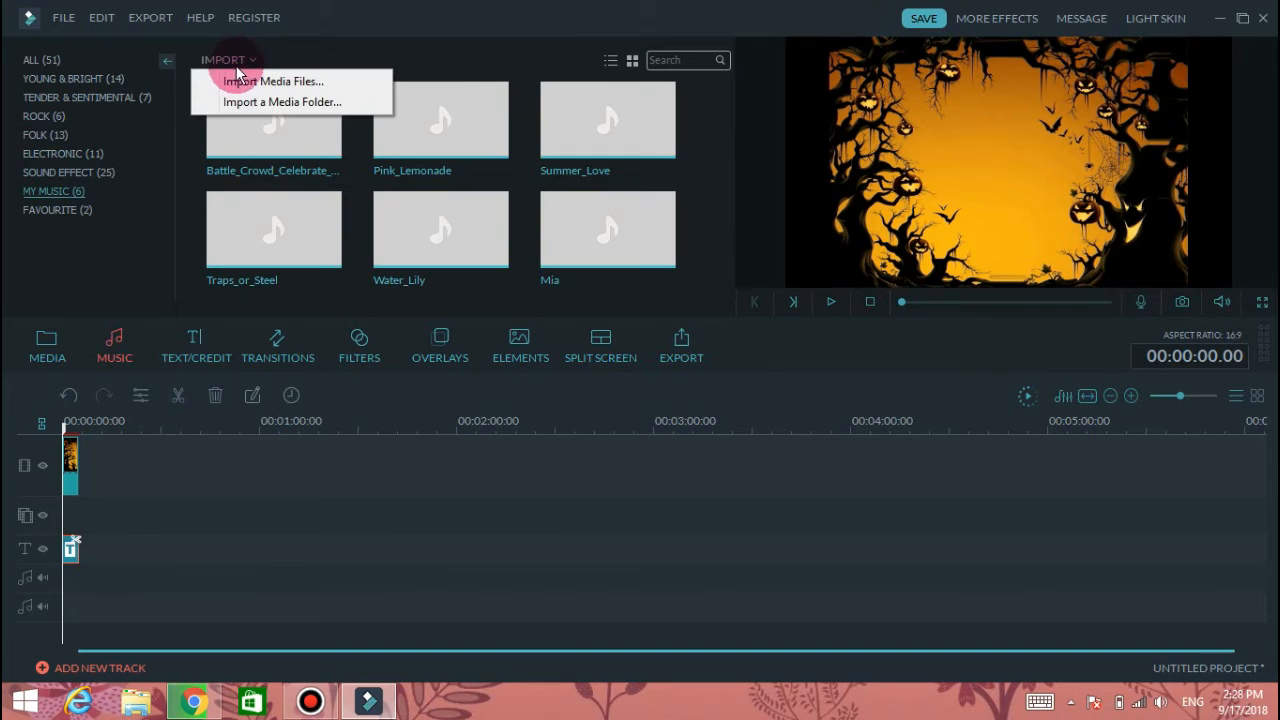
{"action": "left_click", "coordinate": [257, 88]}
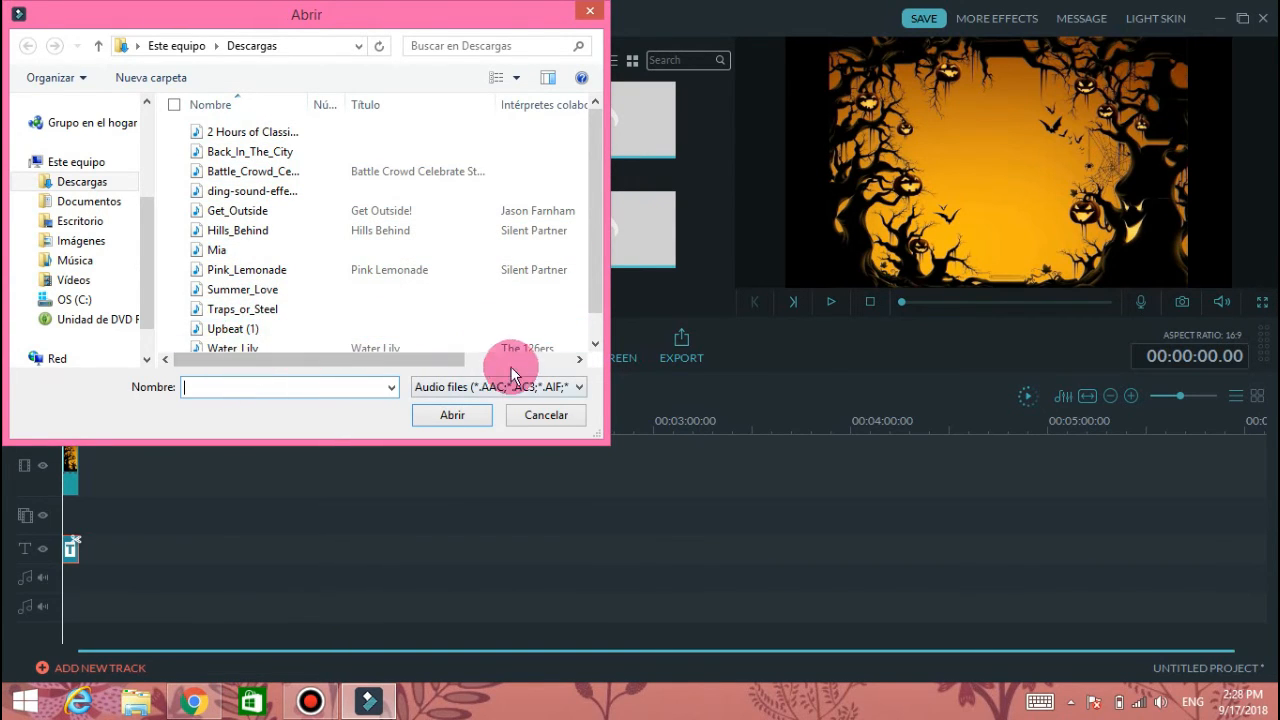
{"action": "left_click", "coordinate": [595, 344]}
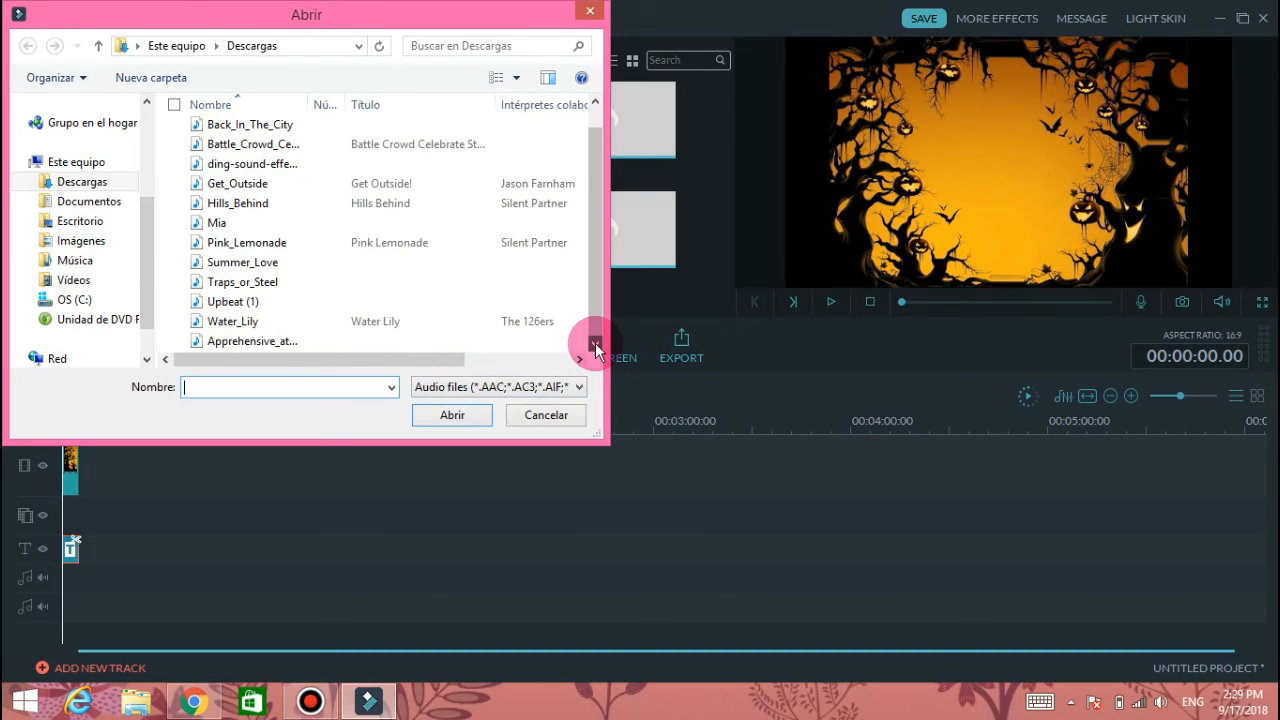
{"action": "left_click", "coordinate": [295, 344]}
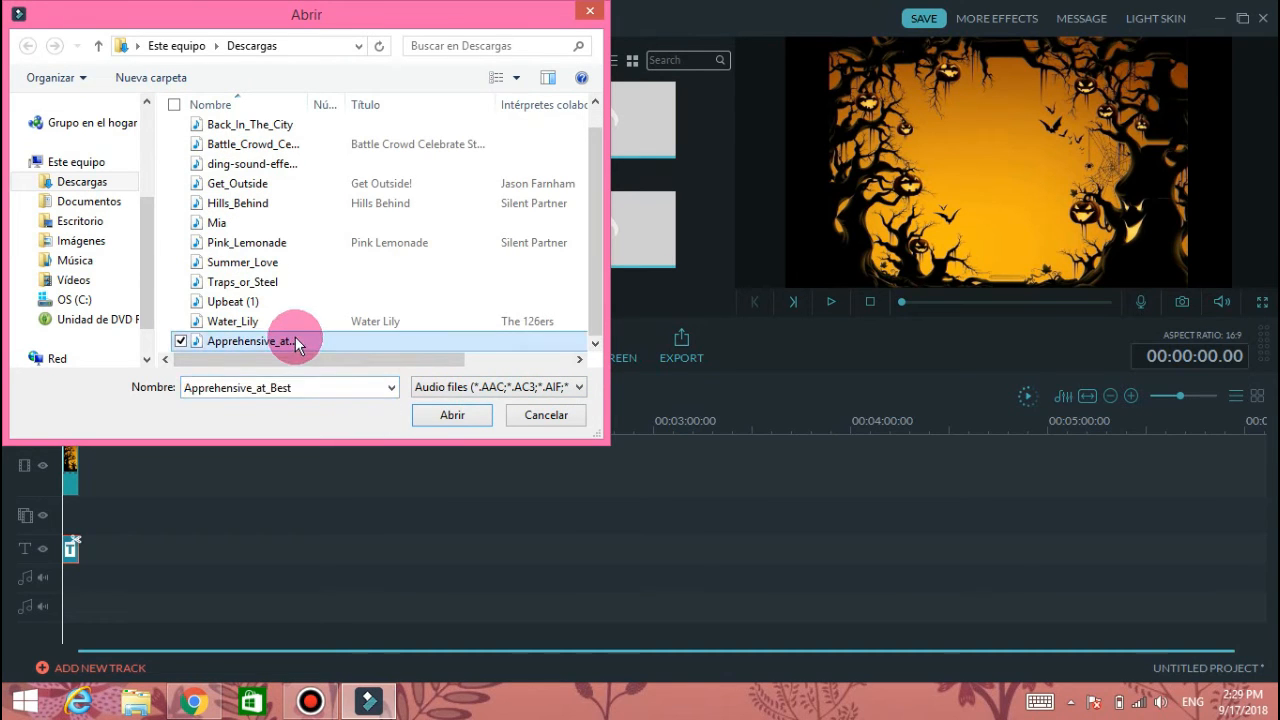
{"action": "left_click", "coordinate": [458, 415]}
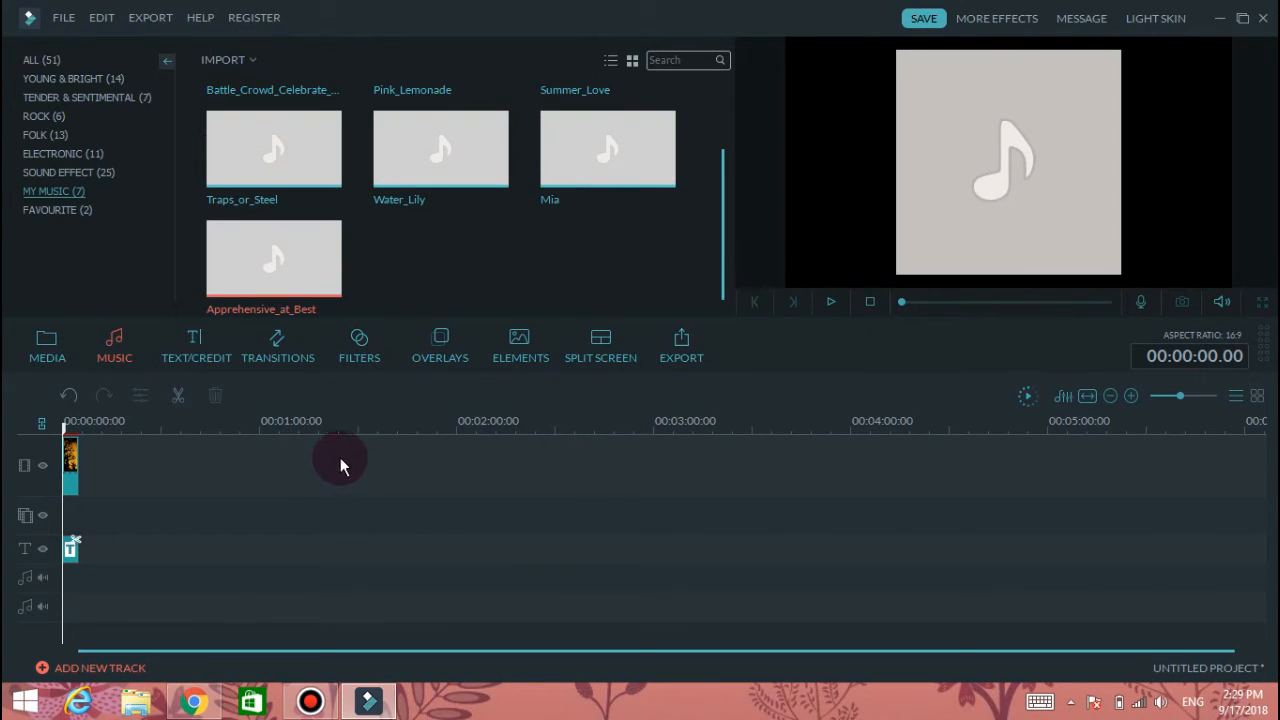
Preview Apprehensive_at_Best, place it at the start of the first audio track and play the intro to its end
{"action": "left_click", "coordinate": [831, 303]}
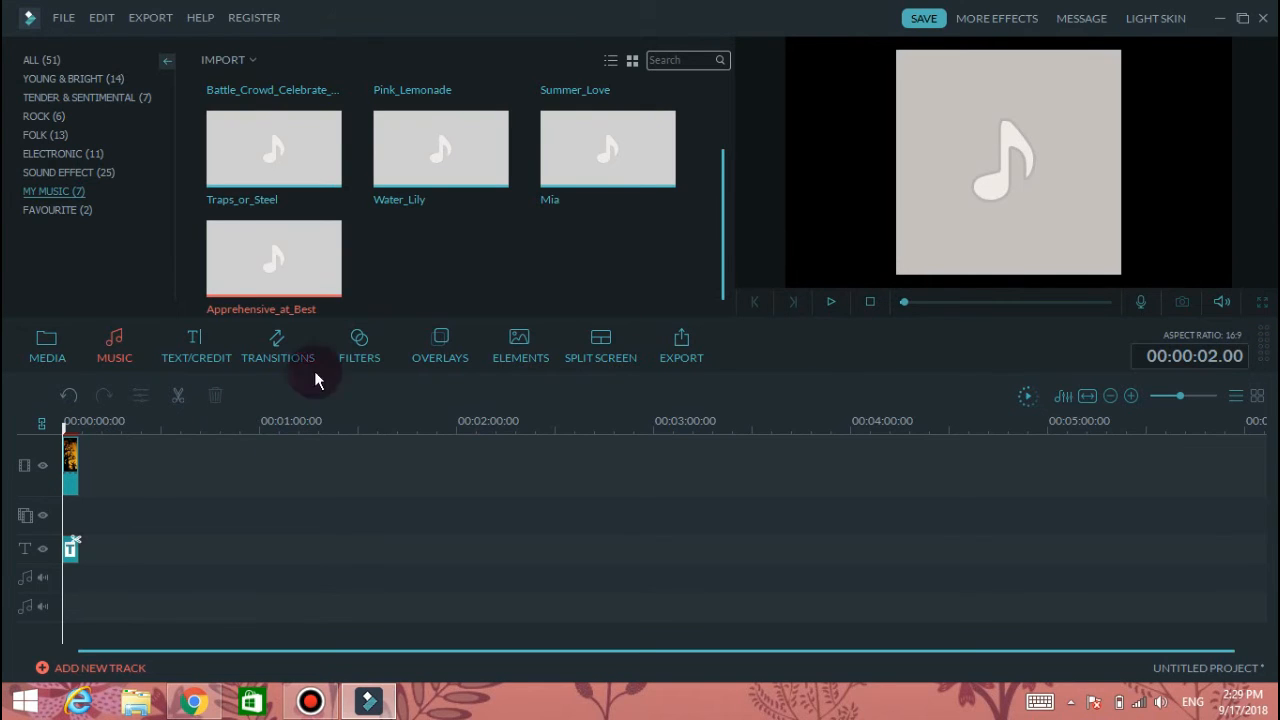
{"action": "left_click", "coordinate": [277, 261]}
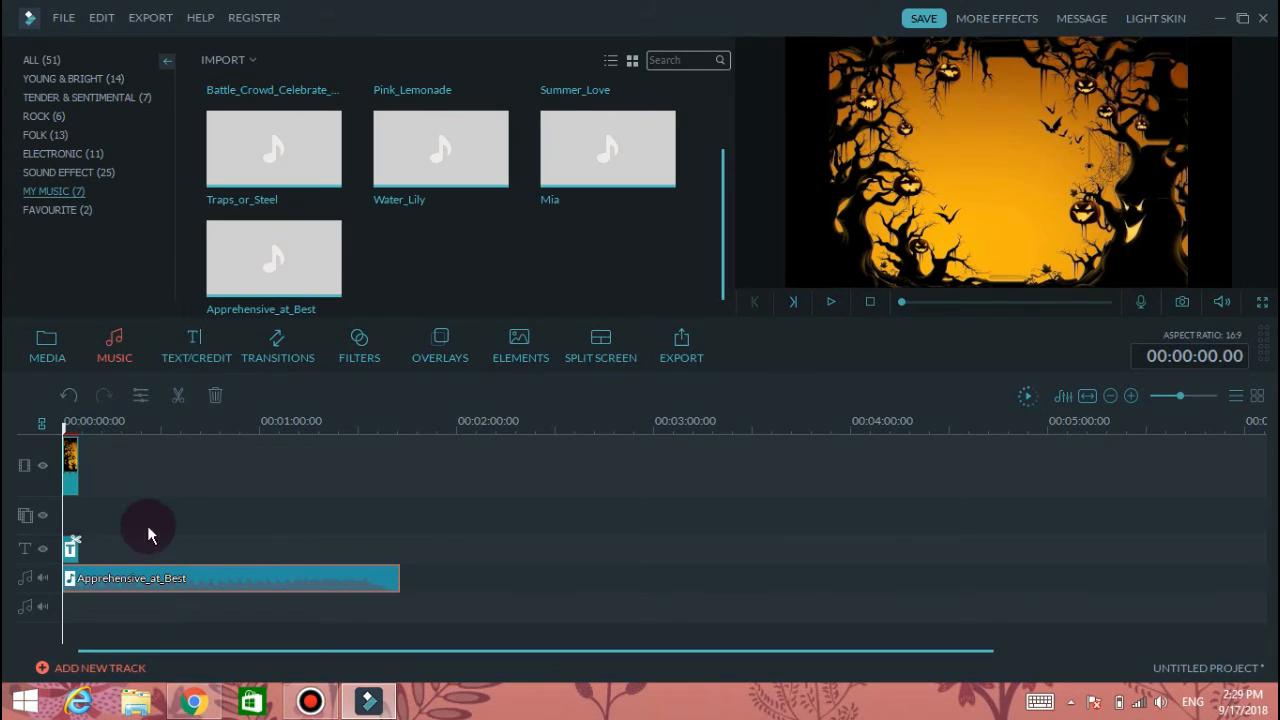
{"action": "left_click", "coordinate": [832, 304]}
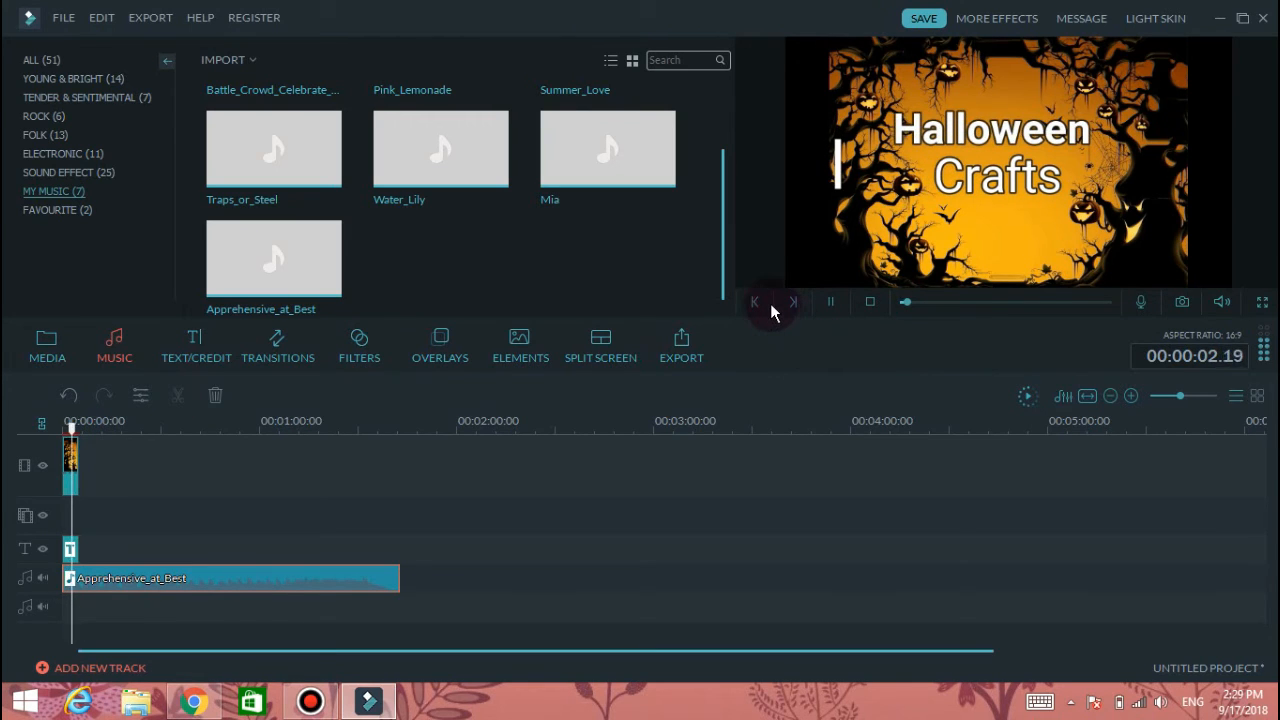
{"action": "left_click", "coordinate": [830, 304]}
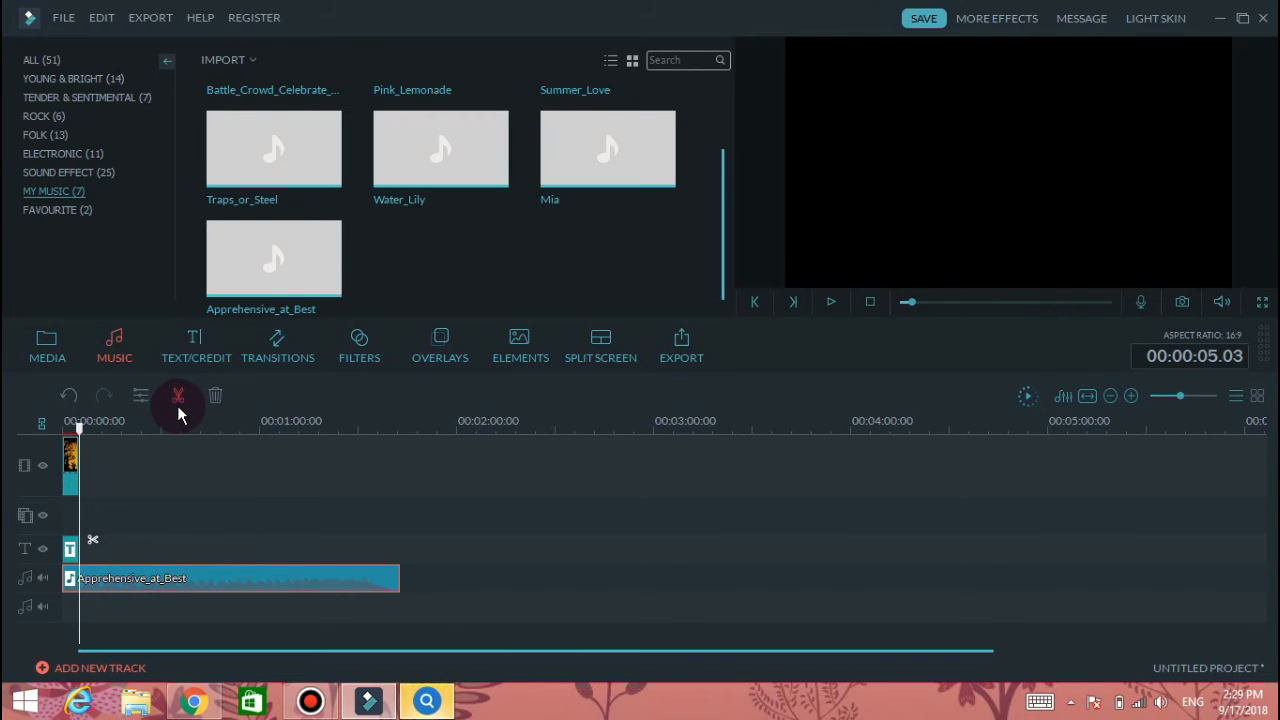
Split the music at 00:00:05.03, delete the part after the intro and replay the intro from the start
{"action": "right_click", "coordinate": [167, 583]}
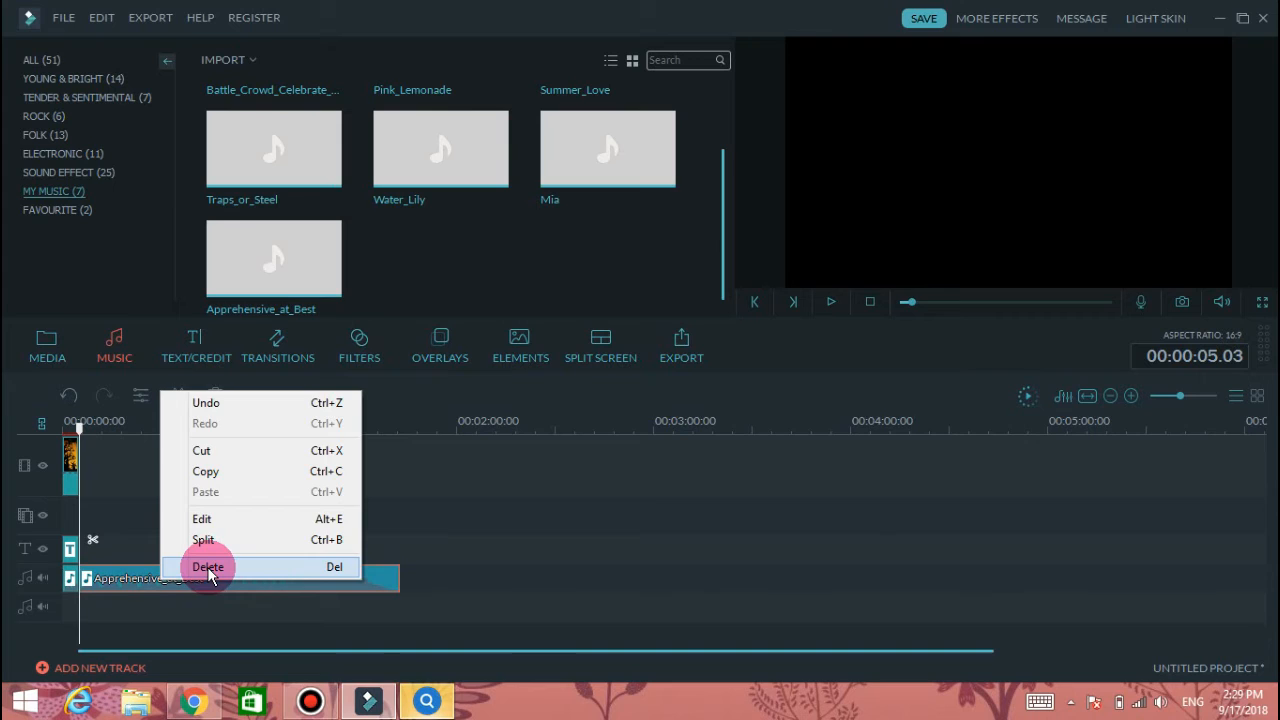
{"action": "left_click", "coordinate": [208, 567]}
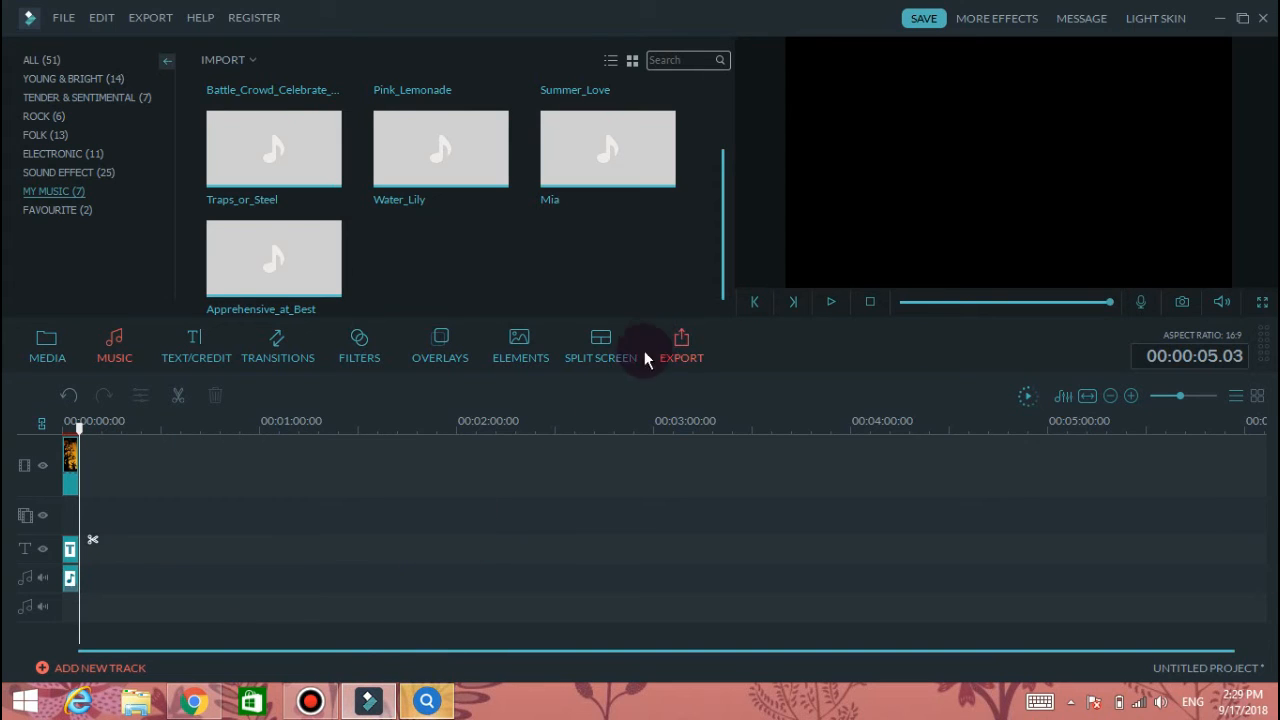
{"action": "left_click_drag", "start_coordinate": [84, 437], "coordinate": [63, 424]}
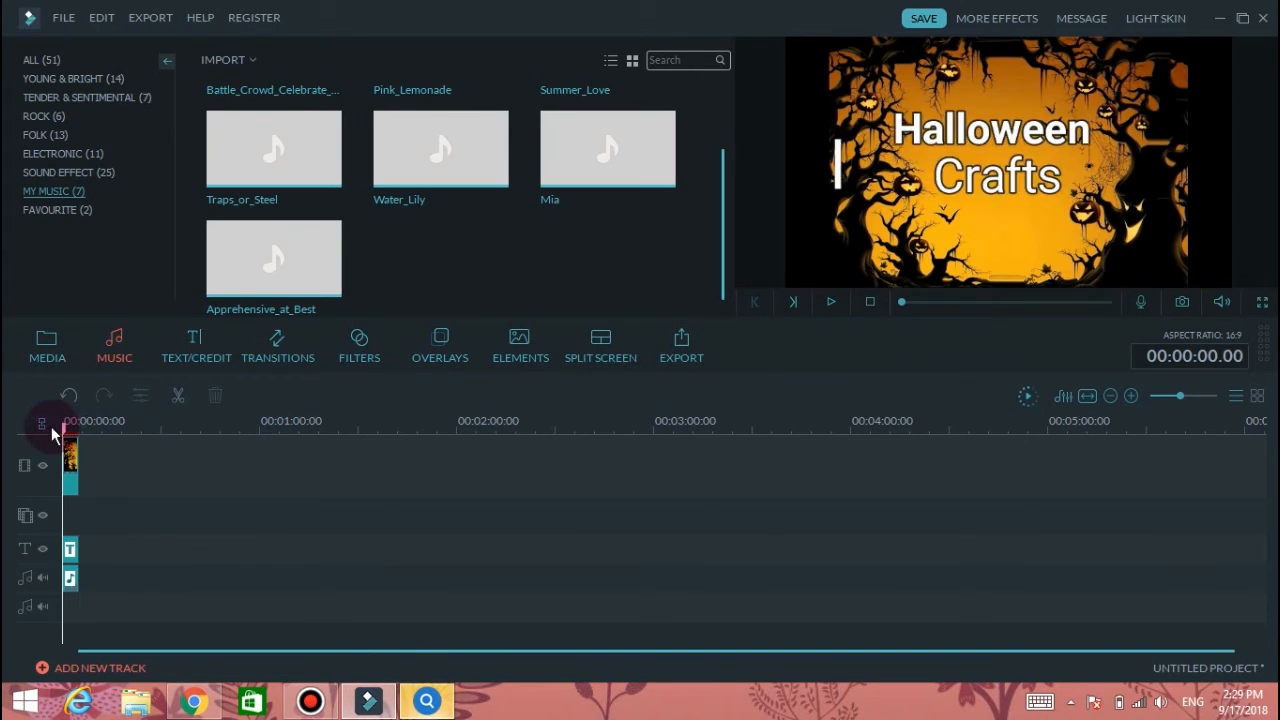
{"action": "left_click", "coordinate": [829, 302]}
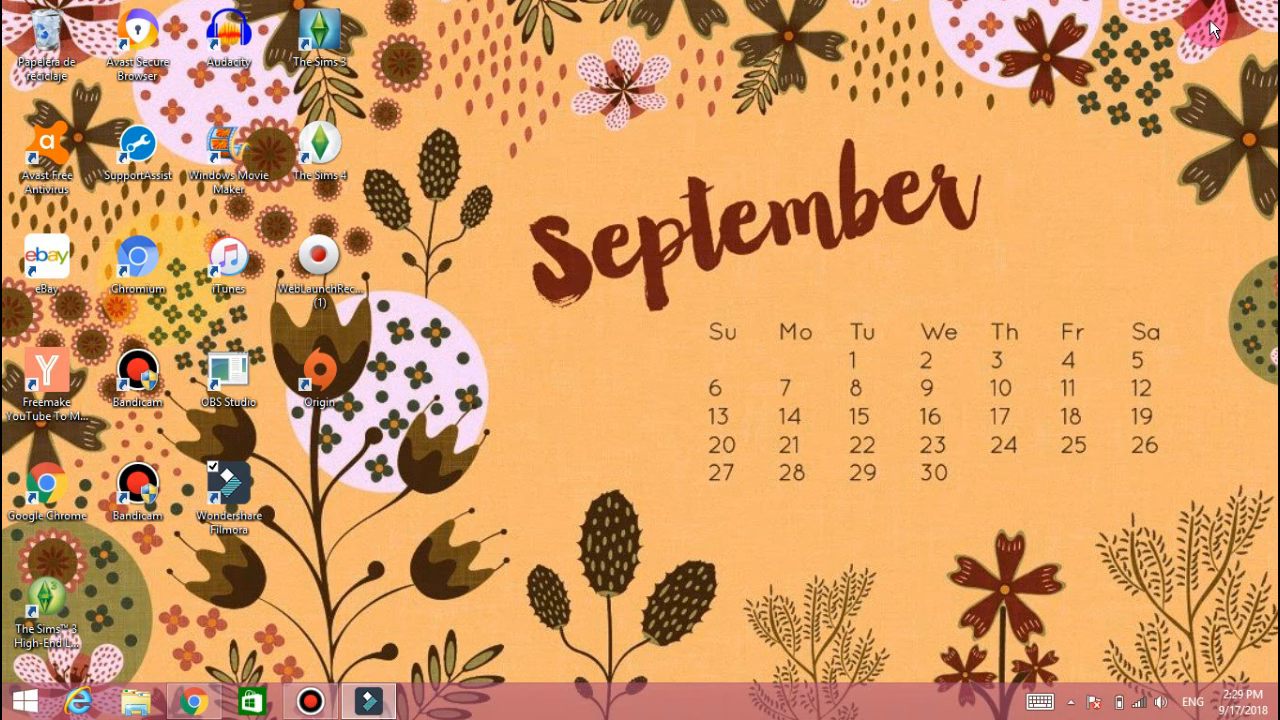
Switch to Chrome and go back from the Audio Library to the Google results for "halloween background"
{"action": "left_click", "coordinate": [1220, 18]}
{"action": "left_click", "coordinate": [211, 700]}
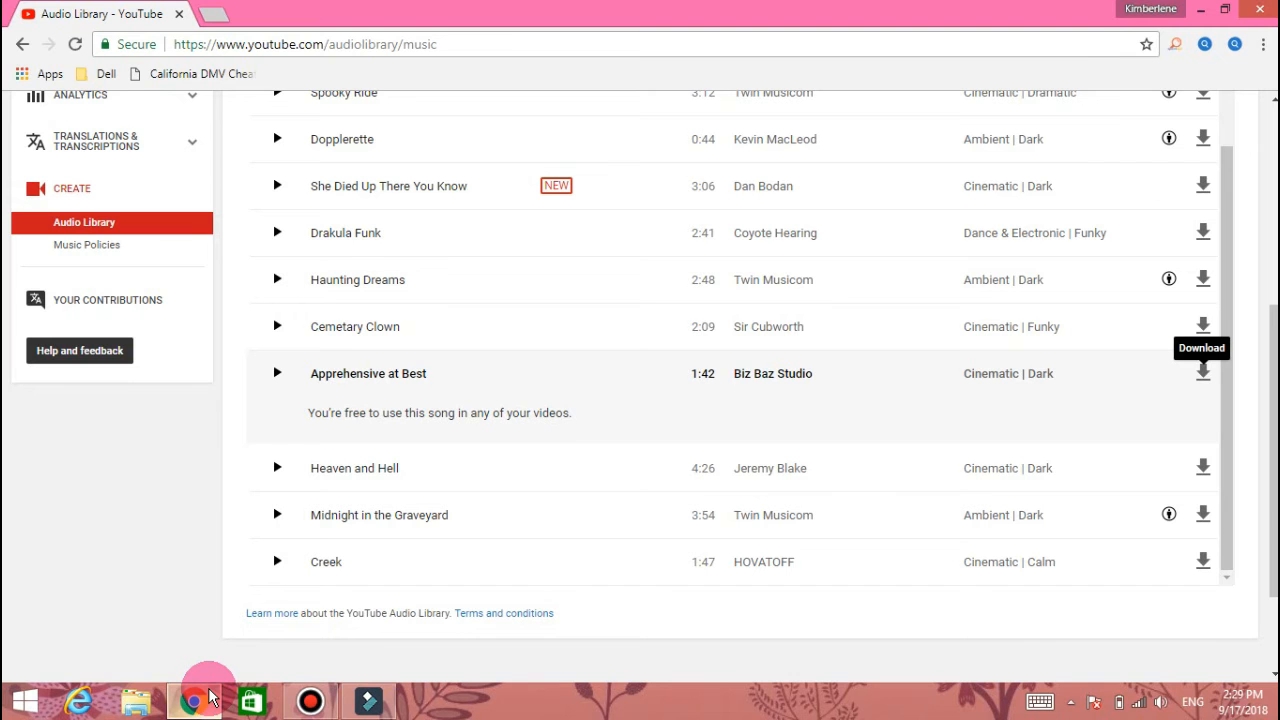
{"action": "left_click_drag", "start_coordinate": [22, 44], "coordinate": [120, 157]}
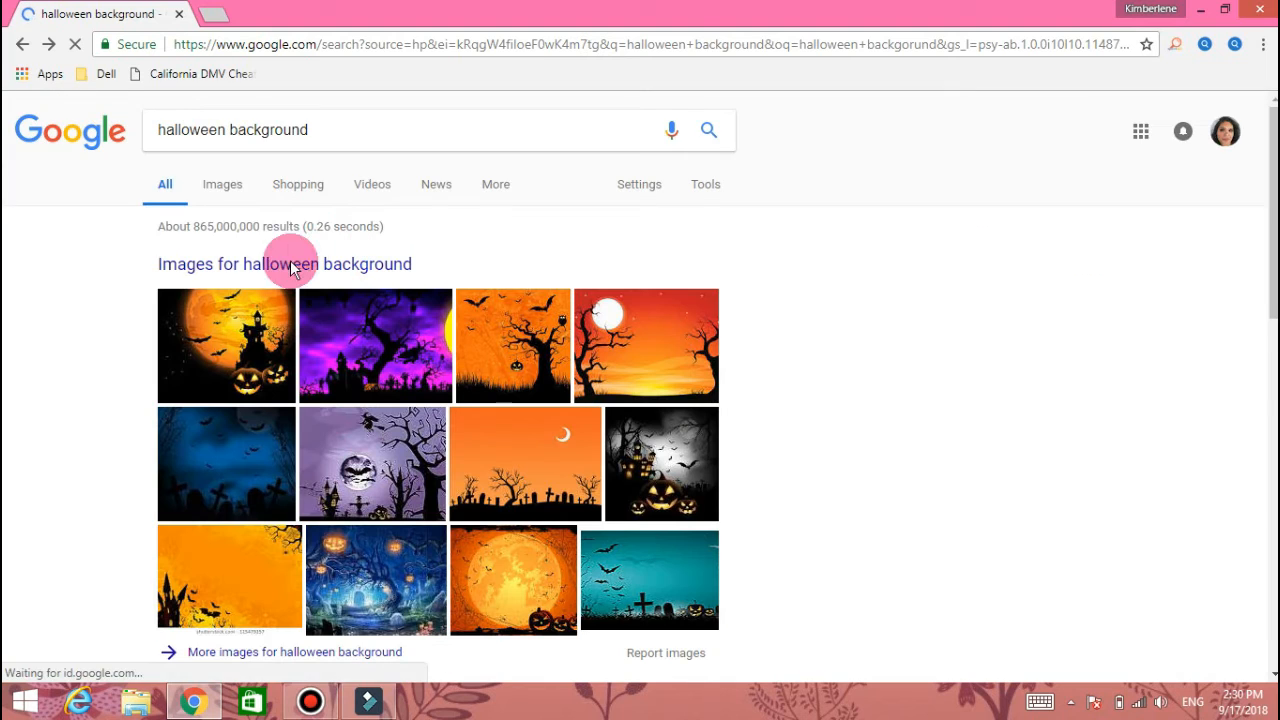
Change the Google search to "halloween doll" and browse its image results
{"action": "left_click", "coordinate": [335, 136]}
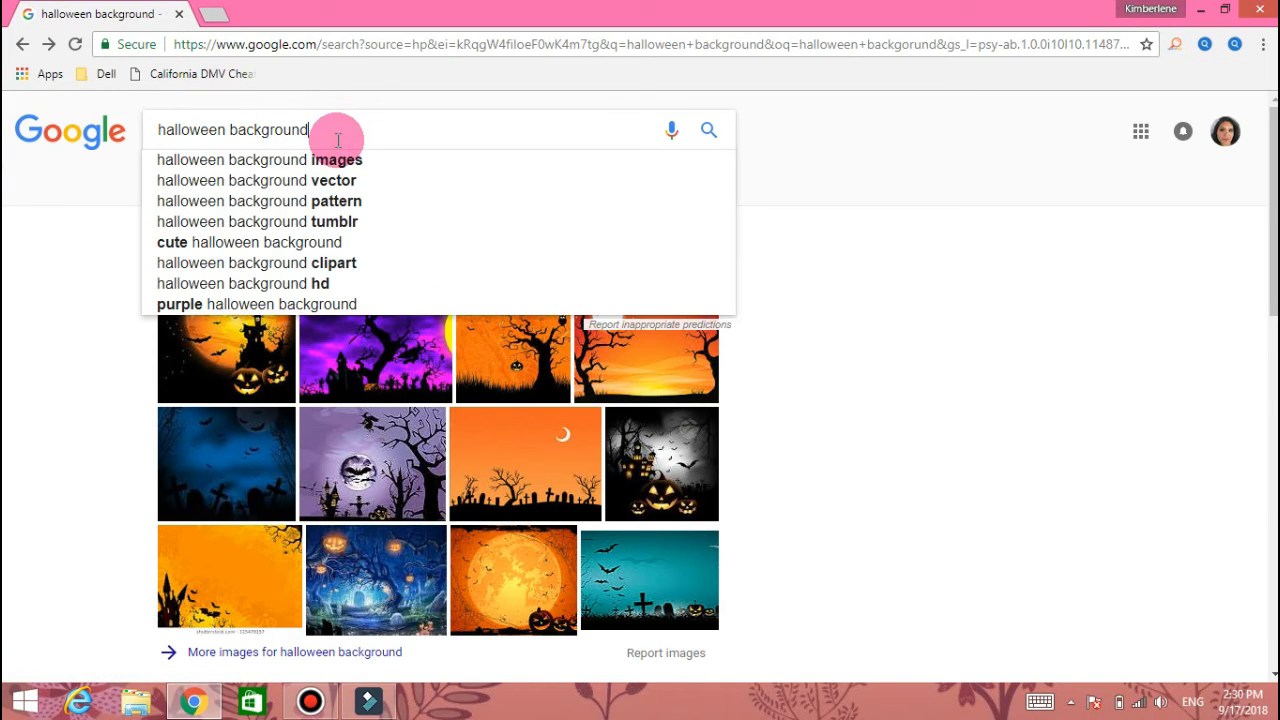
{"action": "key", "text": "BackSpace"}
{"action": "key", "text": "BackSpace"}
{"action": "key", "text": "BackSpace"}
{"action": "key", "text": "BackSpace"}
{"action": "key", "text": "BackSpace"}
{"action": "key", "text": "BackSpace"}
{"action": "key", "text": "BackSpace"}
{"action": "key", "text": "BackSpace"}
{"action": "key", "text": "BackSpace"}
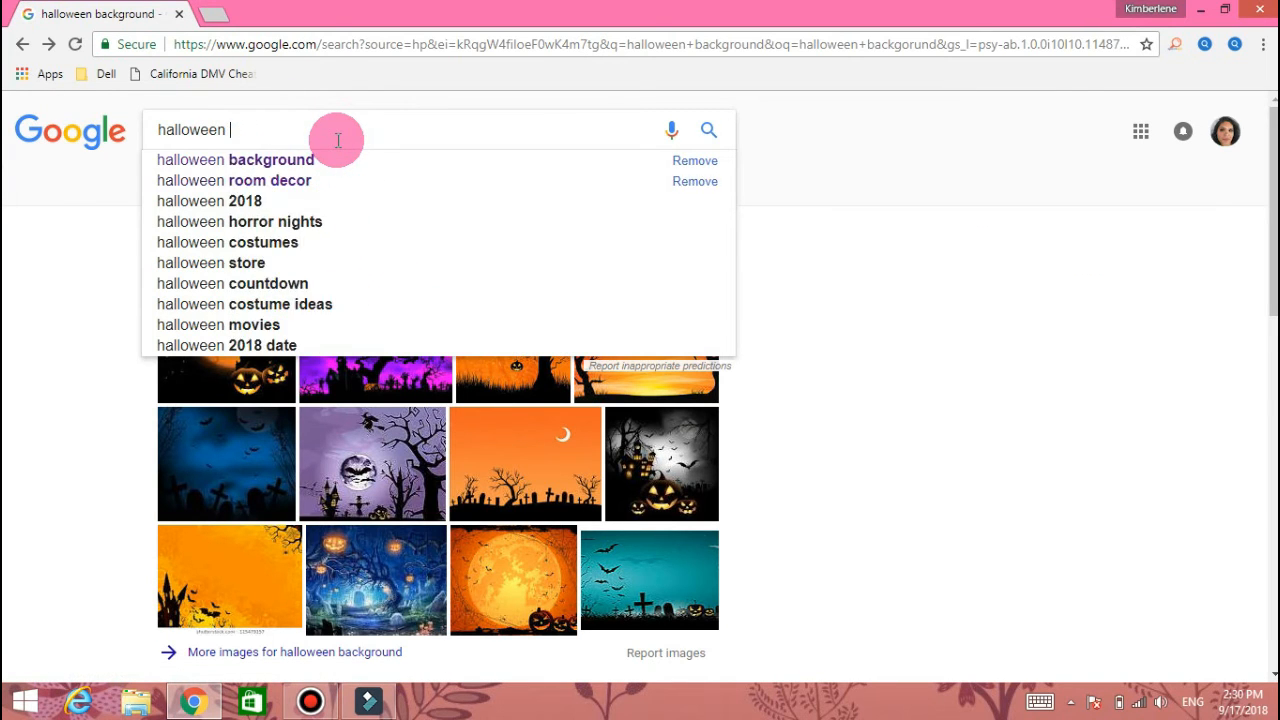
{"action": "type", "text": "do"}
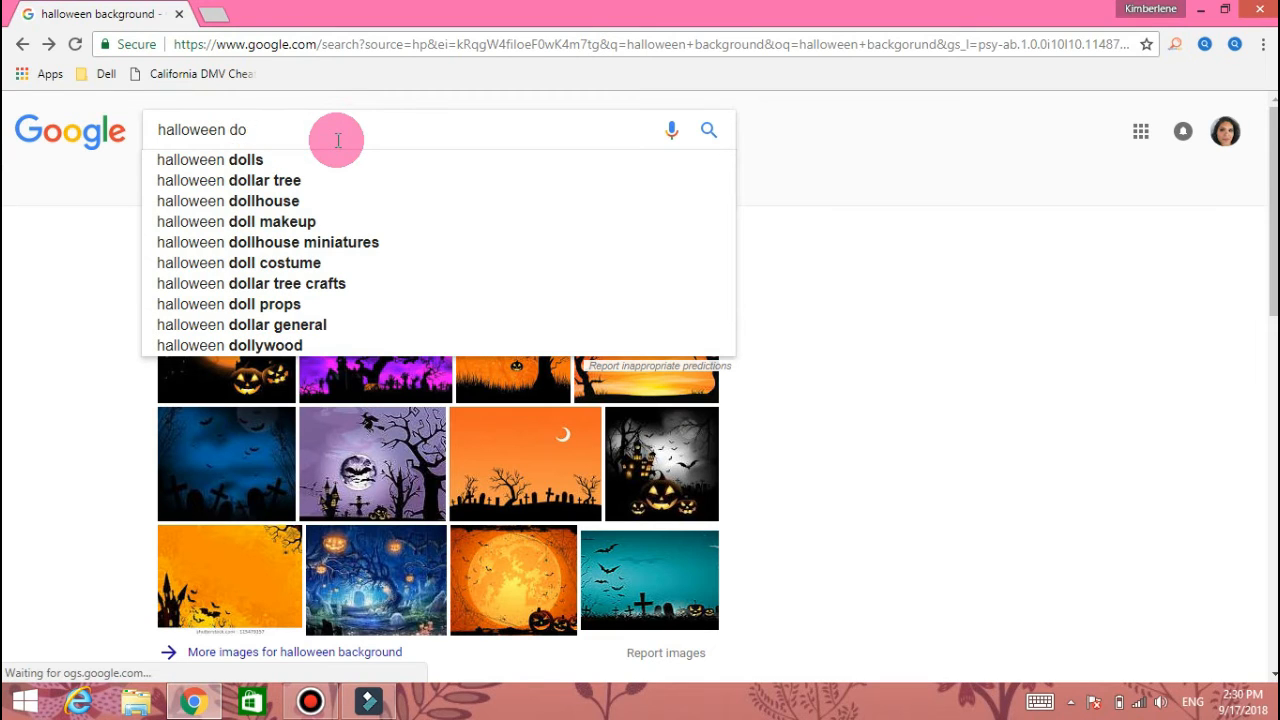
{"action": "type", "text": "olll"}
{"action": "key", "text": "Return"}
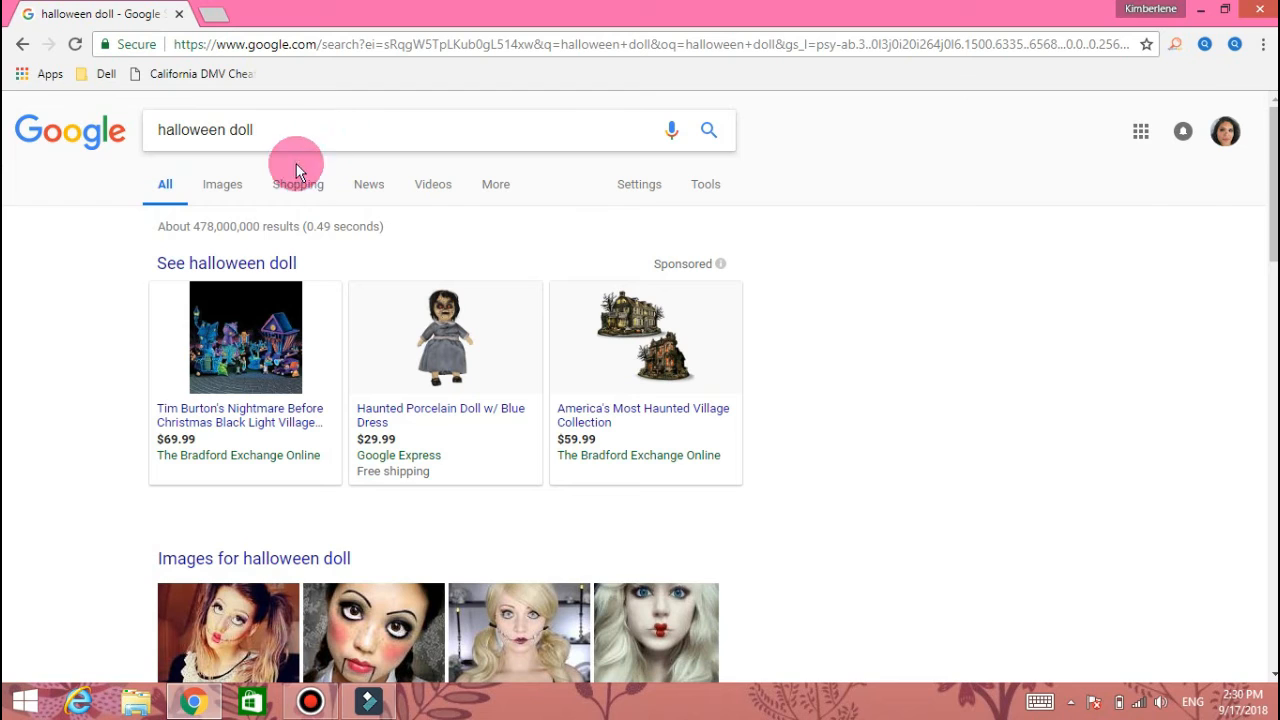
{"action": "left_click", "coordinate": [224, 188]}
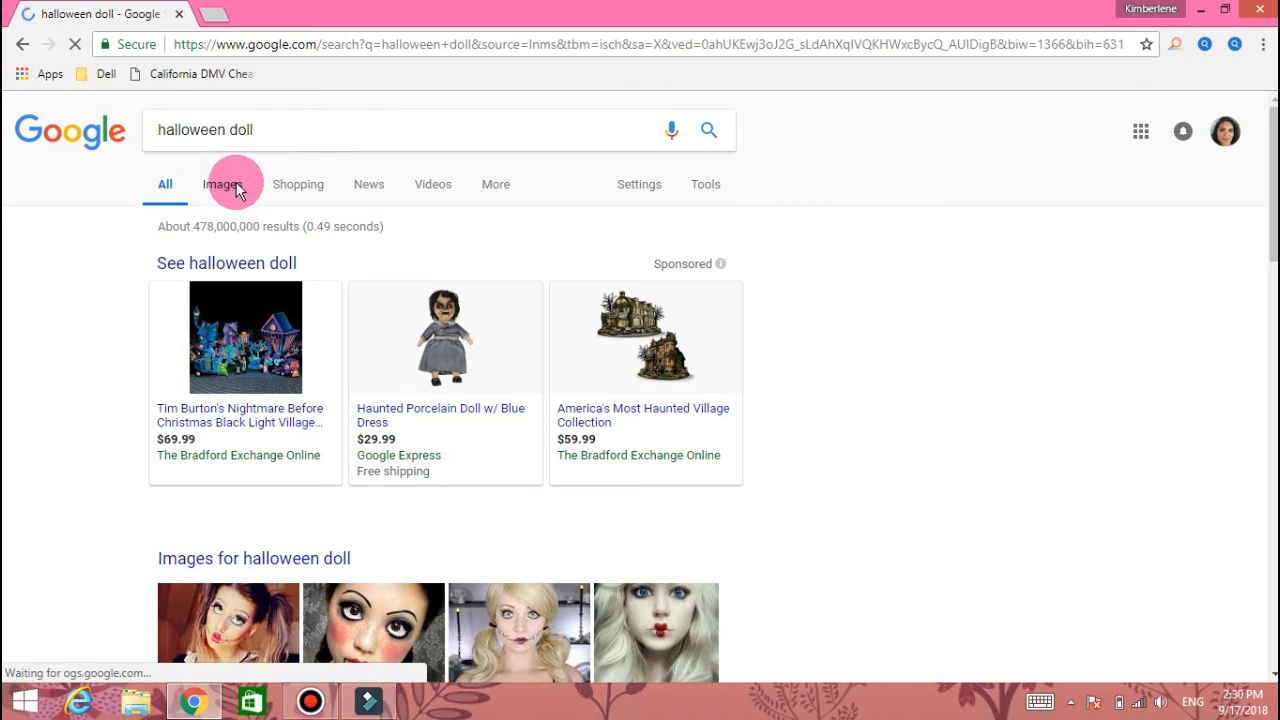
{"action": "scroll", "coordinate": [560, 363], "scroll_direction": "down", "scroll_amount": 7}
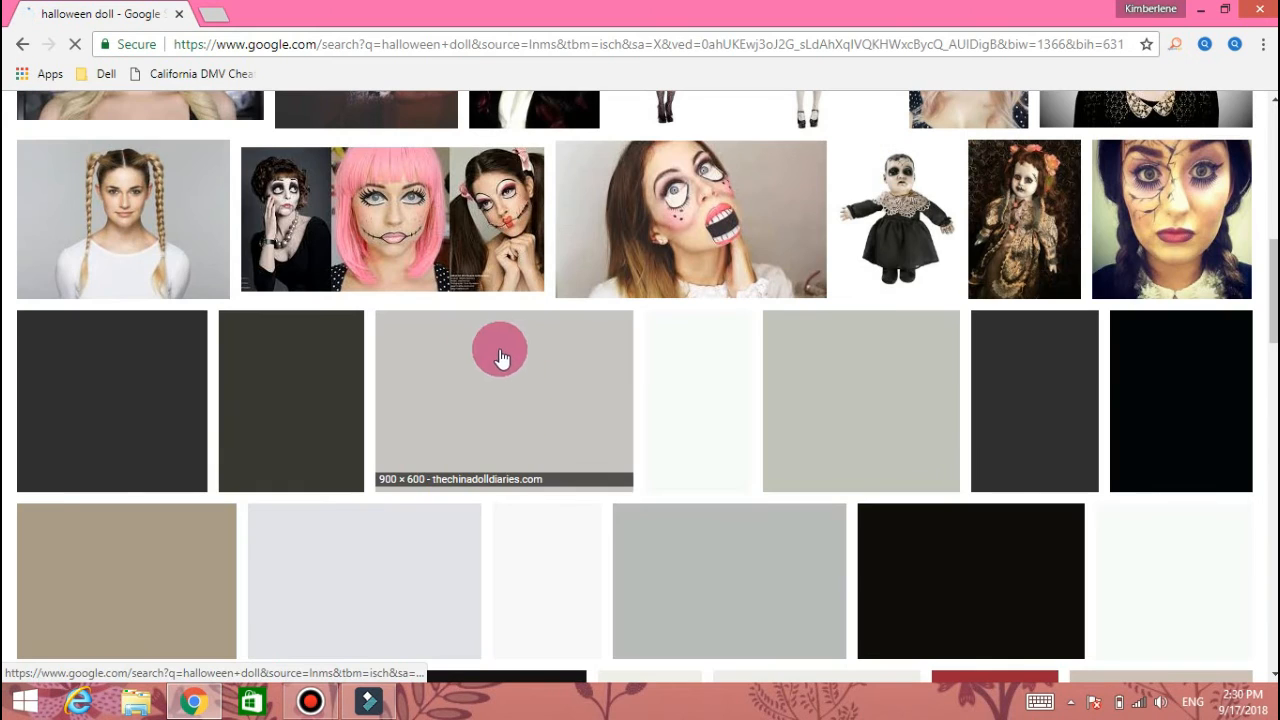
Change the Google image search to "halloween michael myers" and browse the results
{"action": "scroll", "coordinate": [363, 426], "scroll_direction": "up", "scroll_amount": 7}
{"action": "left_click", "coordinate": [309, 127]}
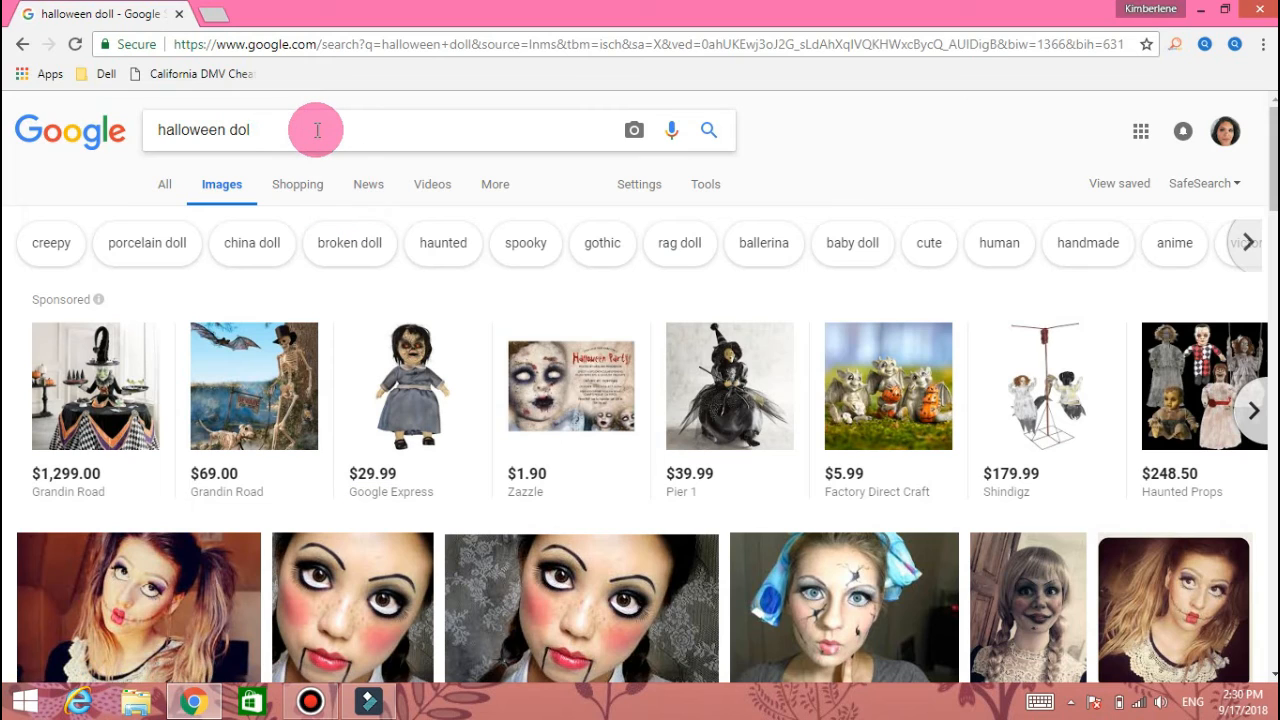
{"action": "key", "text": "BackSpace"}
{"action": "key", "text": "BackSpace"}
{"action": "key", "text": "BackSpace"}
{"action": "key", "text": "BackSpace"}
{"action": "type", "text": "mich"}
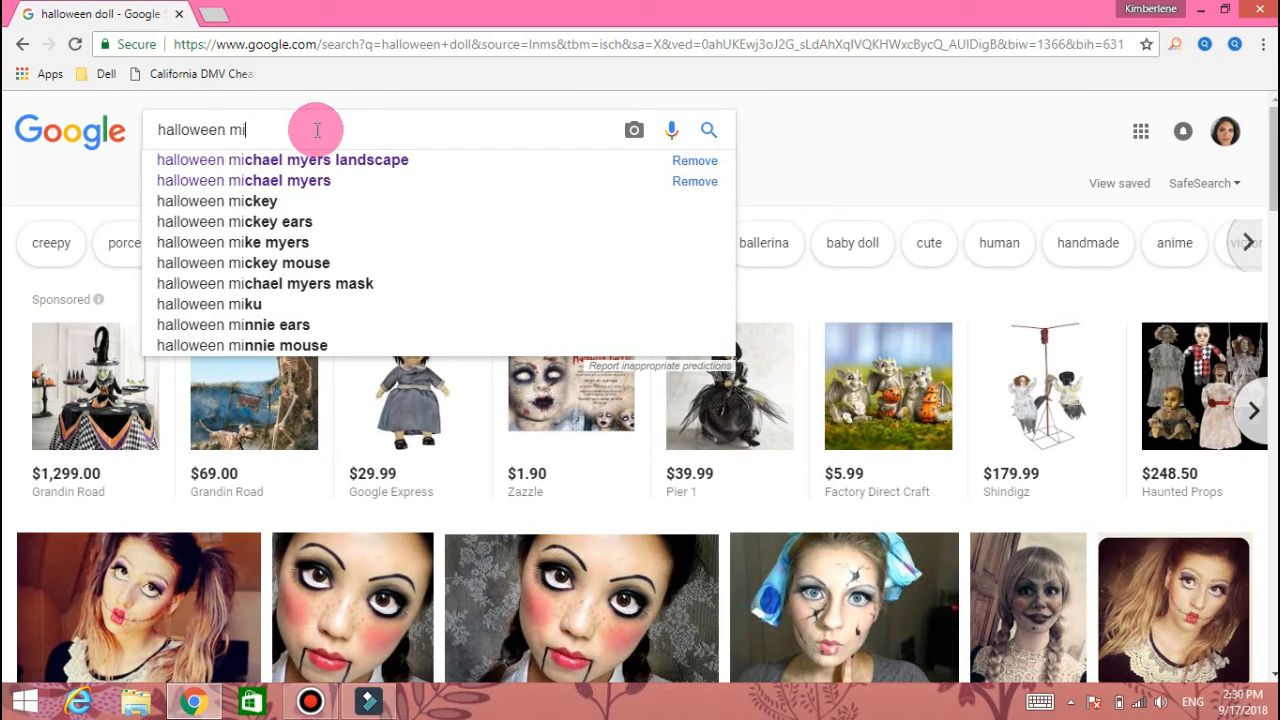
{"action": "left_click", "coordinate": [328, 181]}
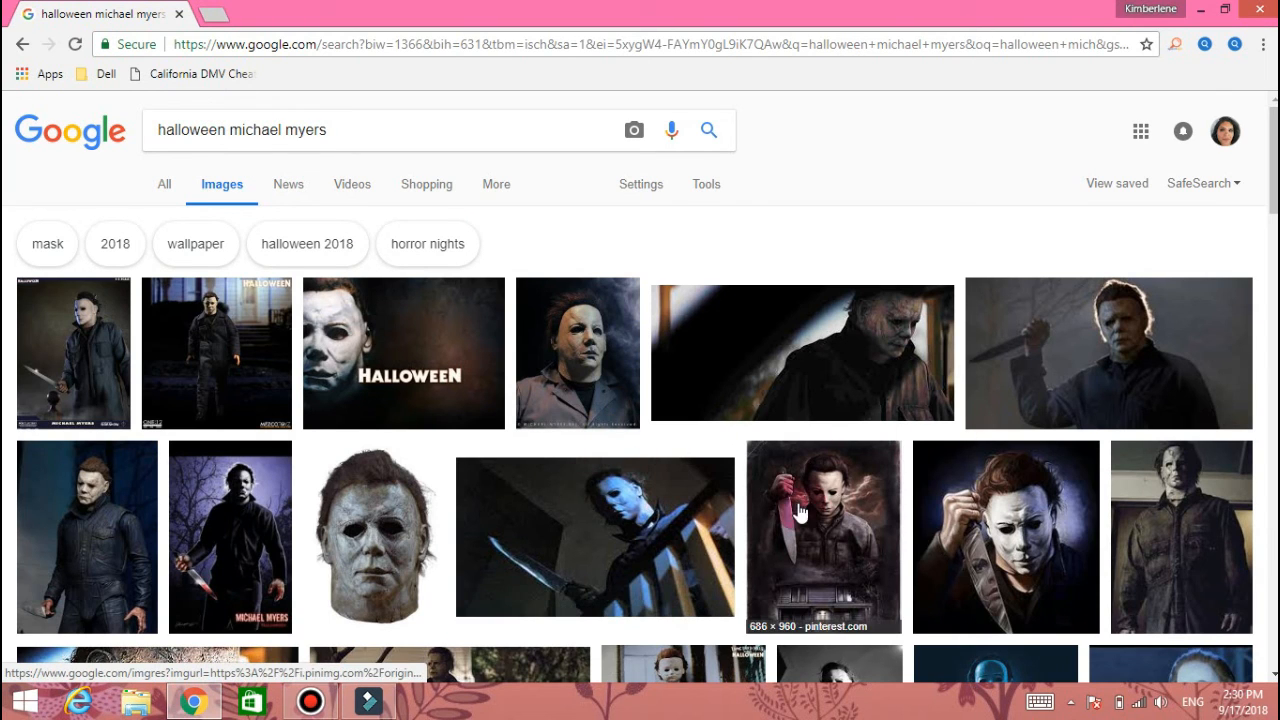
{"action": "scroll", "coordinate": [760, 451], "scroll_direction": "down", "scroll_amount": 2}
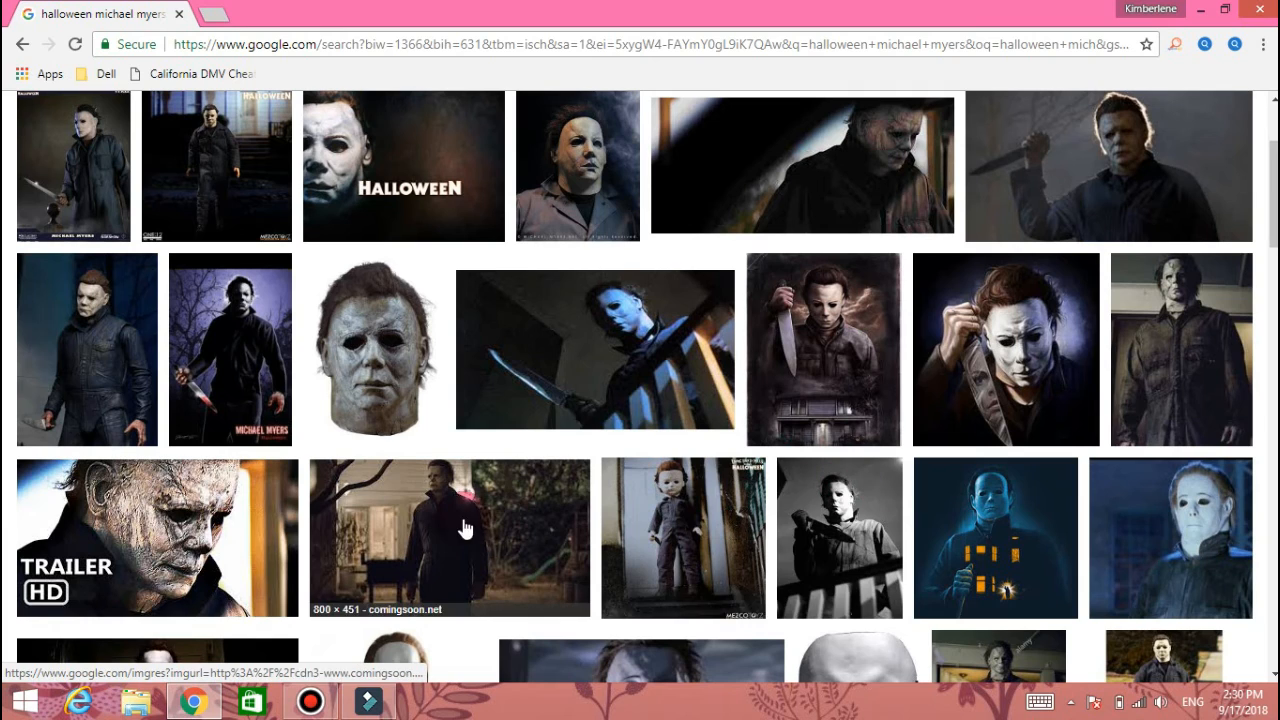
Save the Pinterest artwork of Michael Myers holding a knife as a JPEG in Imágenes, then close its preview and the downloads bar
{"action": "left_click", "coordinate": [996, 357]}
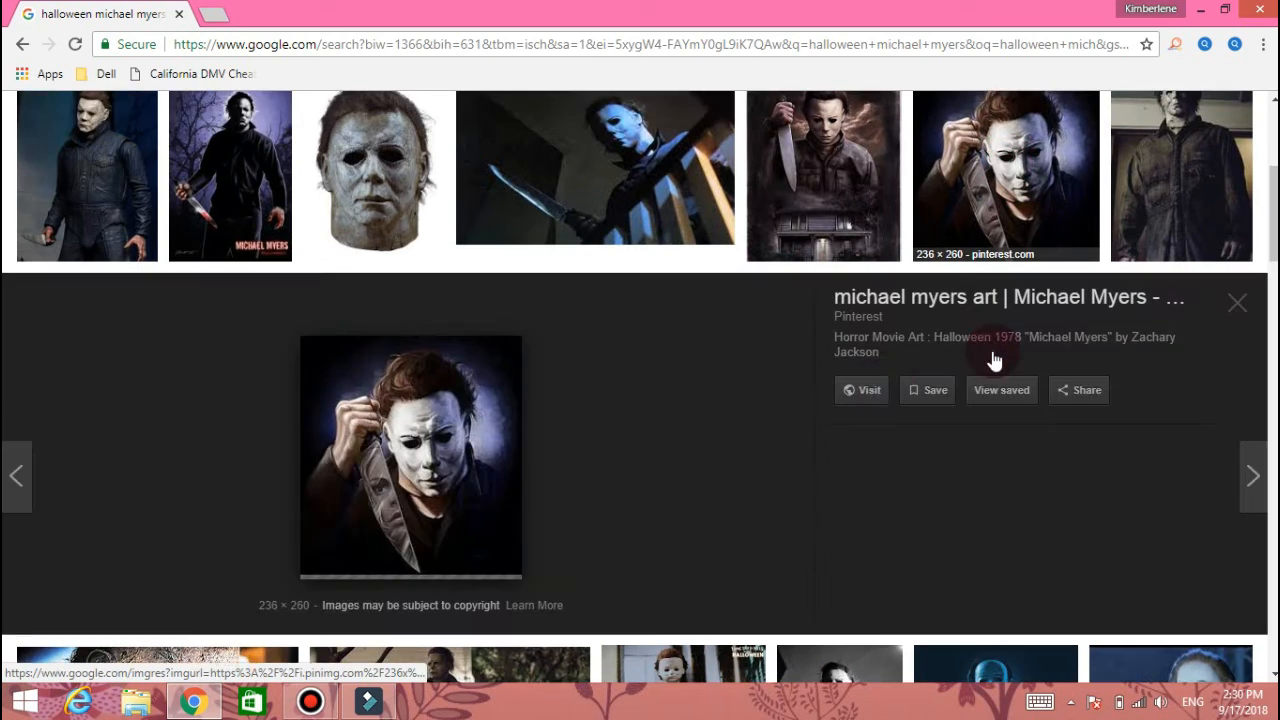
{"action": "right_click", "coordinate": [408, 410]}
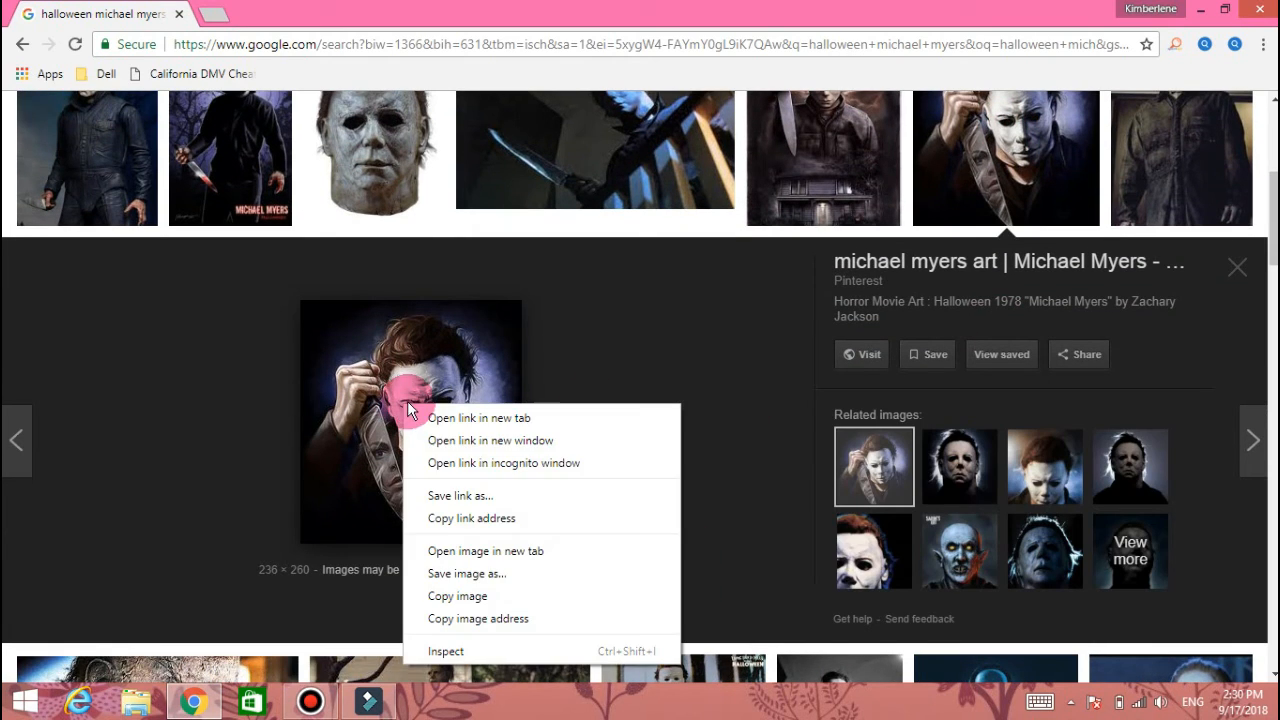
{"action": "left_click", "coordinate": [470, 573]}
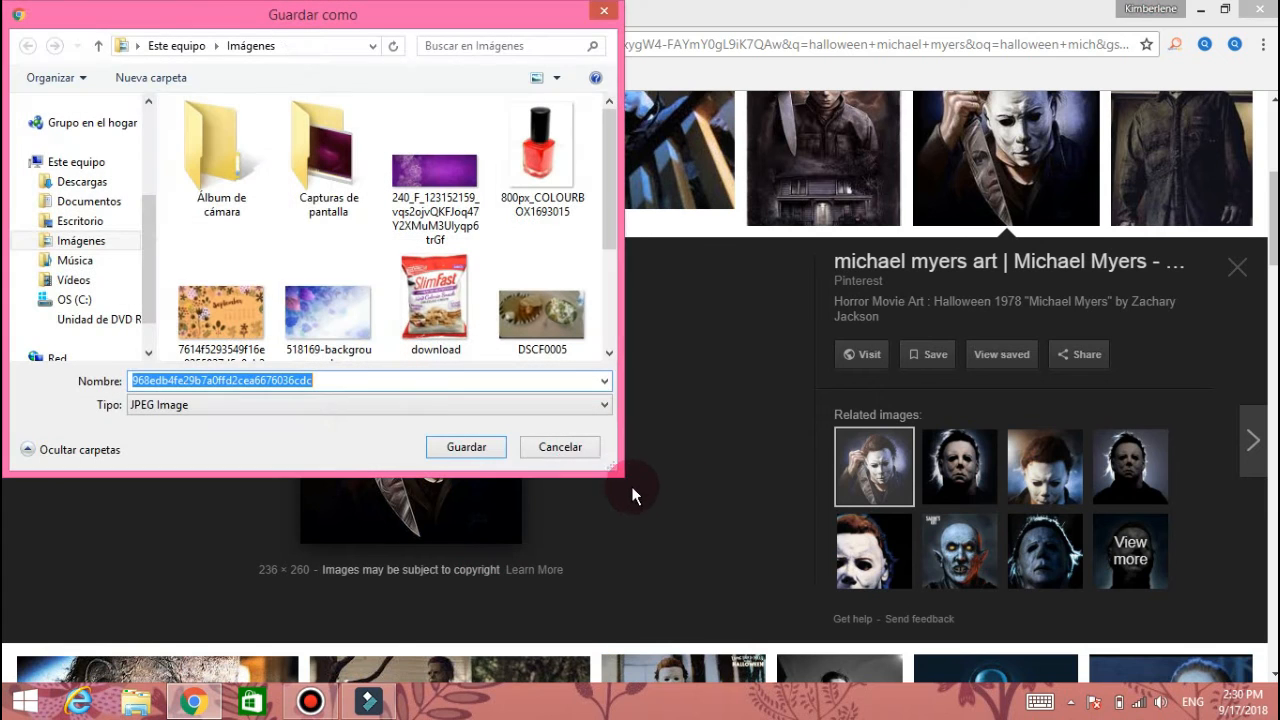
{"action": "left_click", "coordinate": [470, 448]}
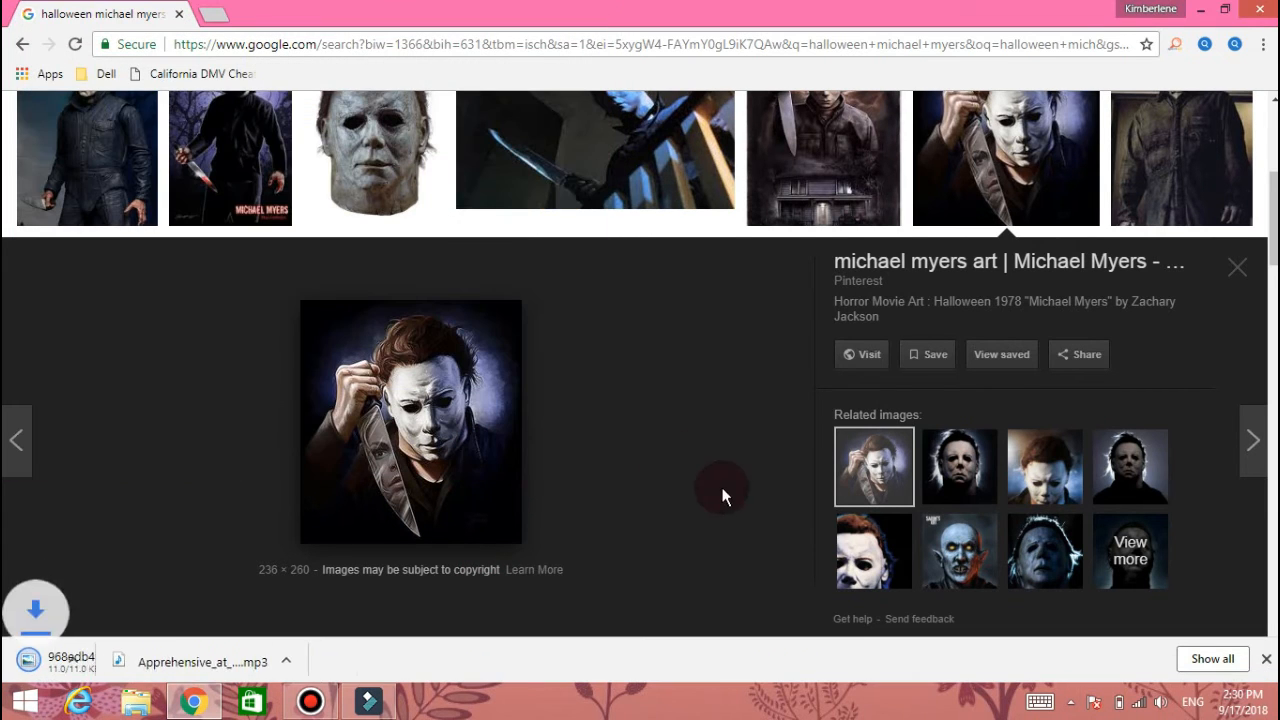
{"action": "left_click", "coordinate": [1240, 270]}
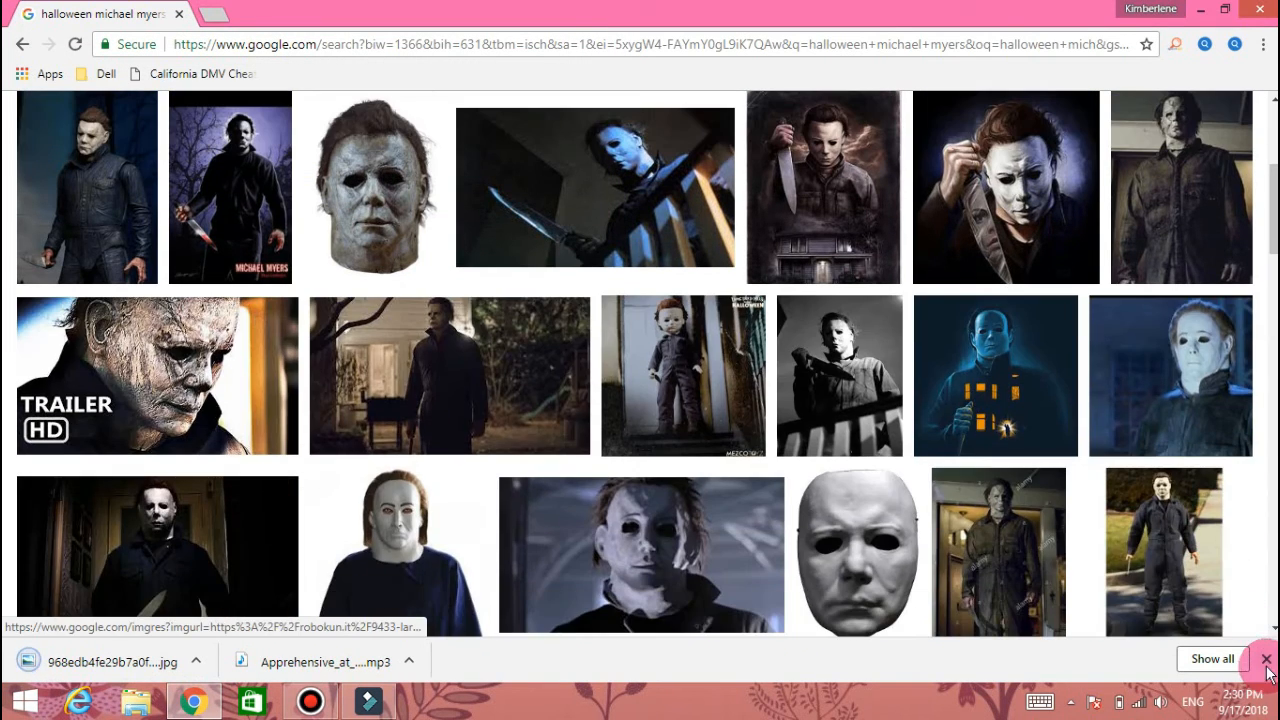
{"action": "left_click", "coordinate": [1266, 659]}
Switch to Filmora and import the image 968edb4fe29b7a0ffd2cea6676036cdc from Imágenes into the media album
{"action": "left_click", "coordinate": [1201, 8]}
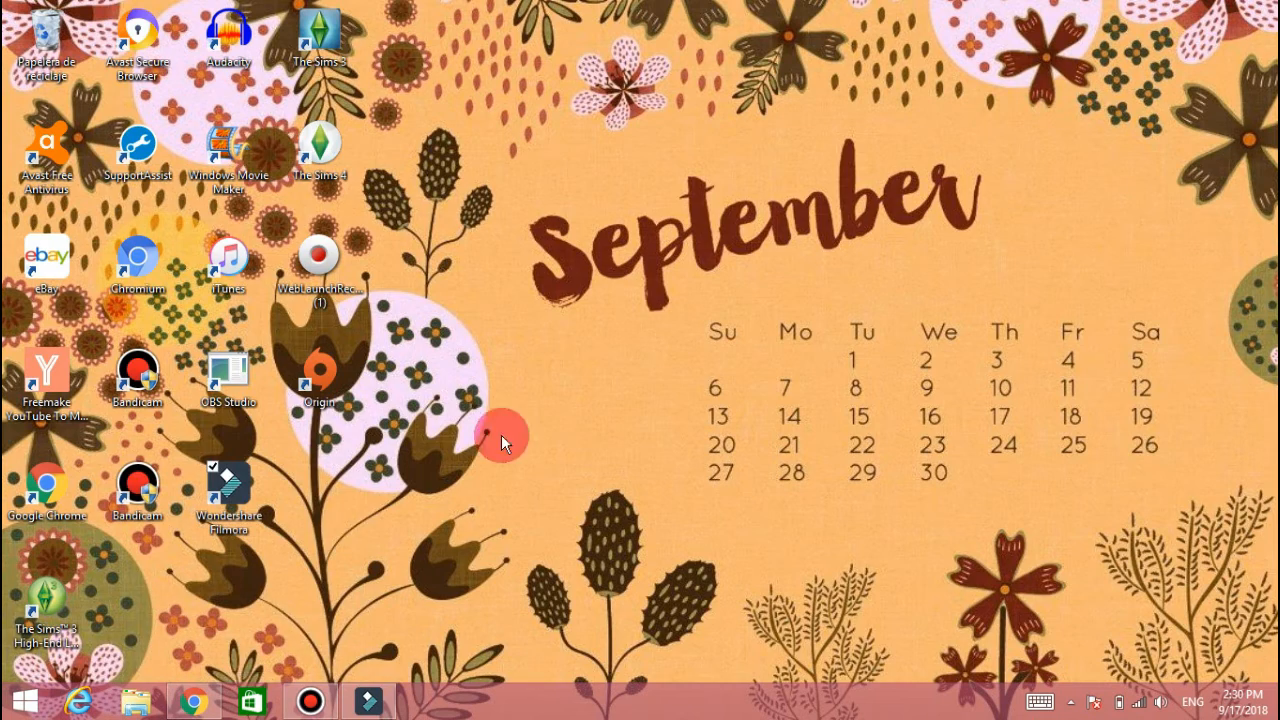
{"action": "left_click", "coordinate": [368, 702]}
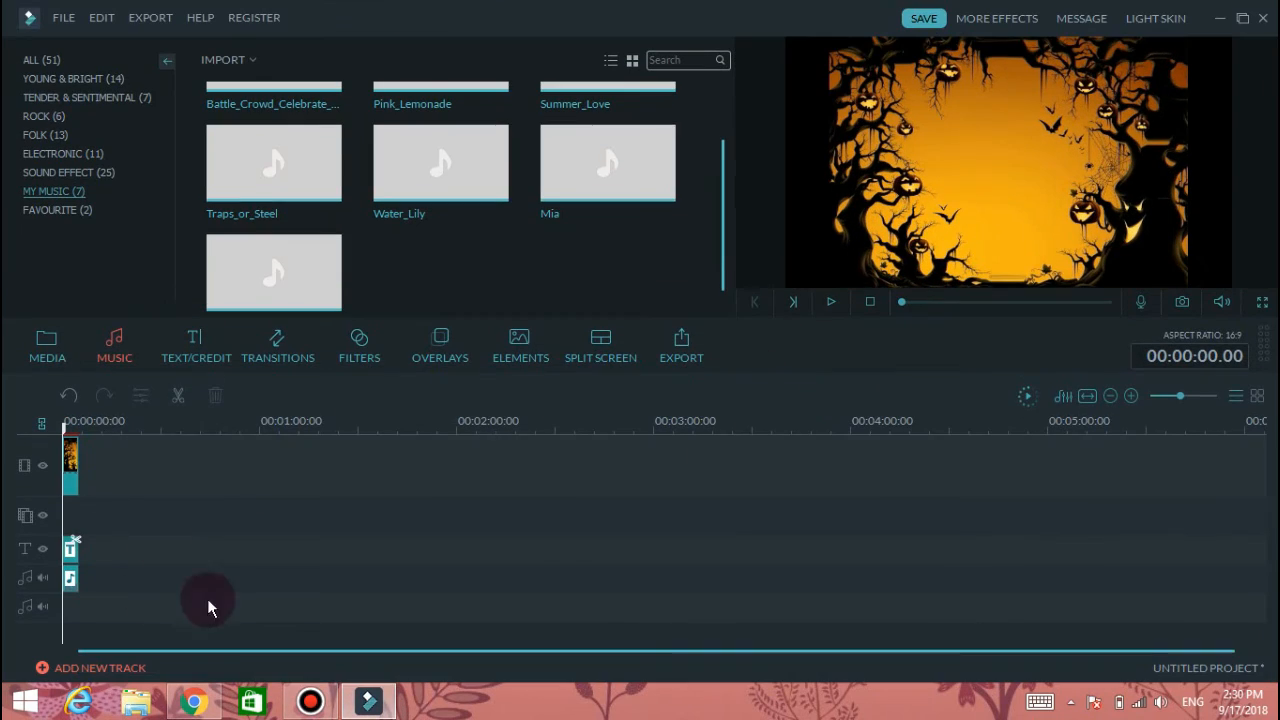
{"action": "left_click", "coordinate": [287, 300]}
{"action": "left_click", "coordinate": [46, 345]}
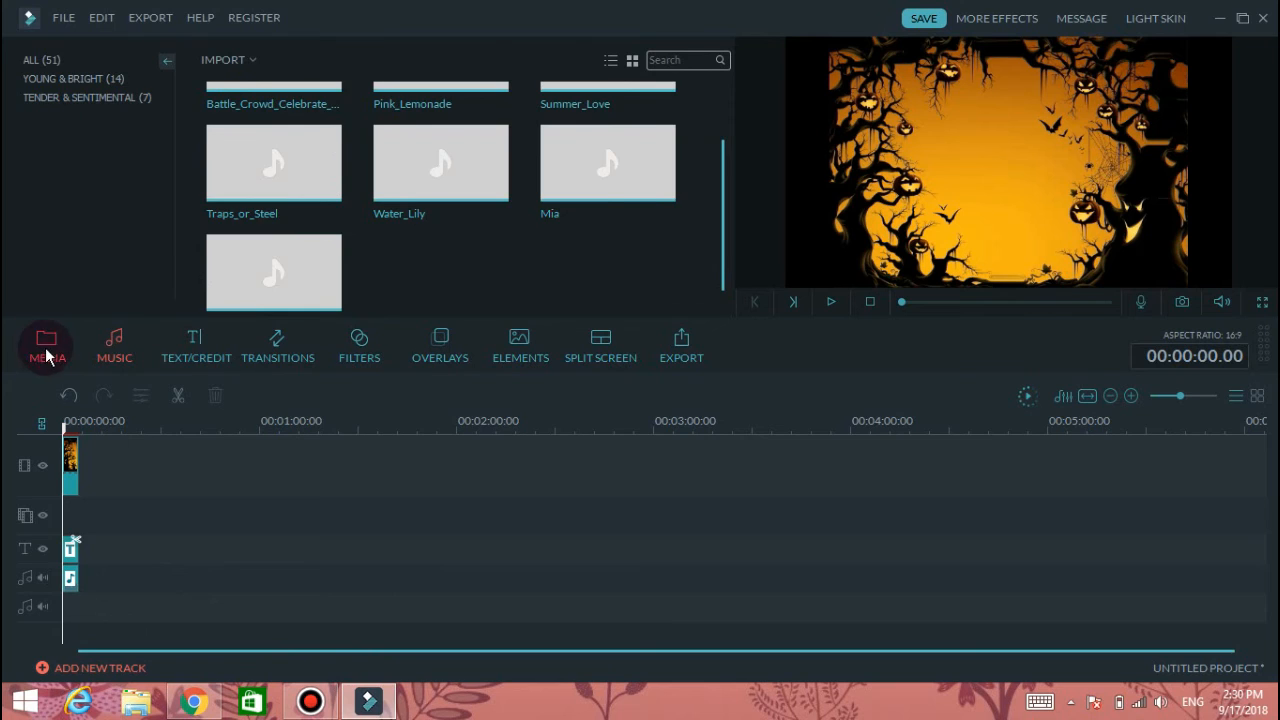
{"action": "left_click", "coordinate": [246, 52]}
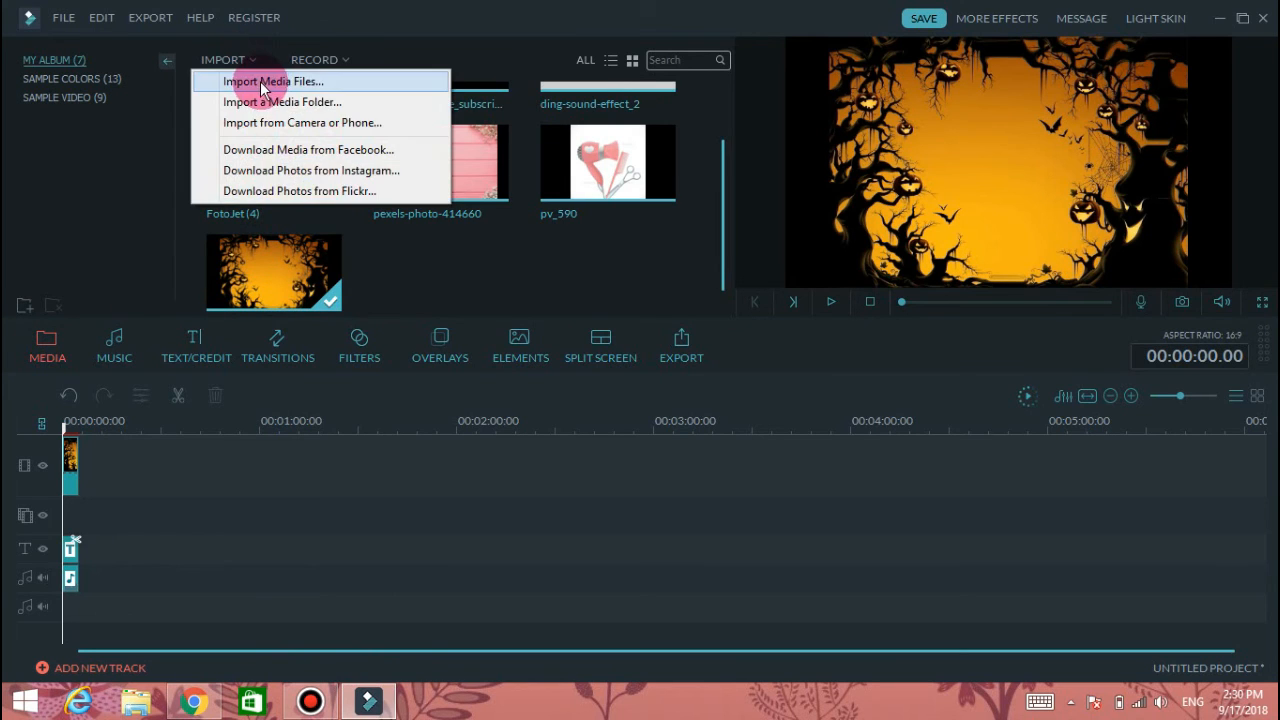
{"action": "left_click", "coordinate": [250, 80]}
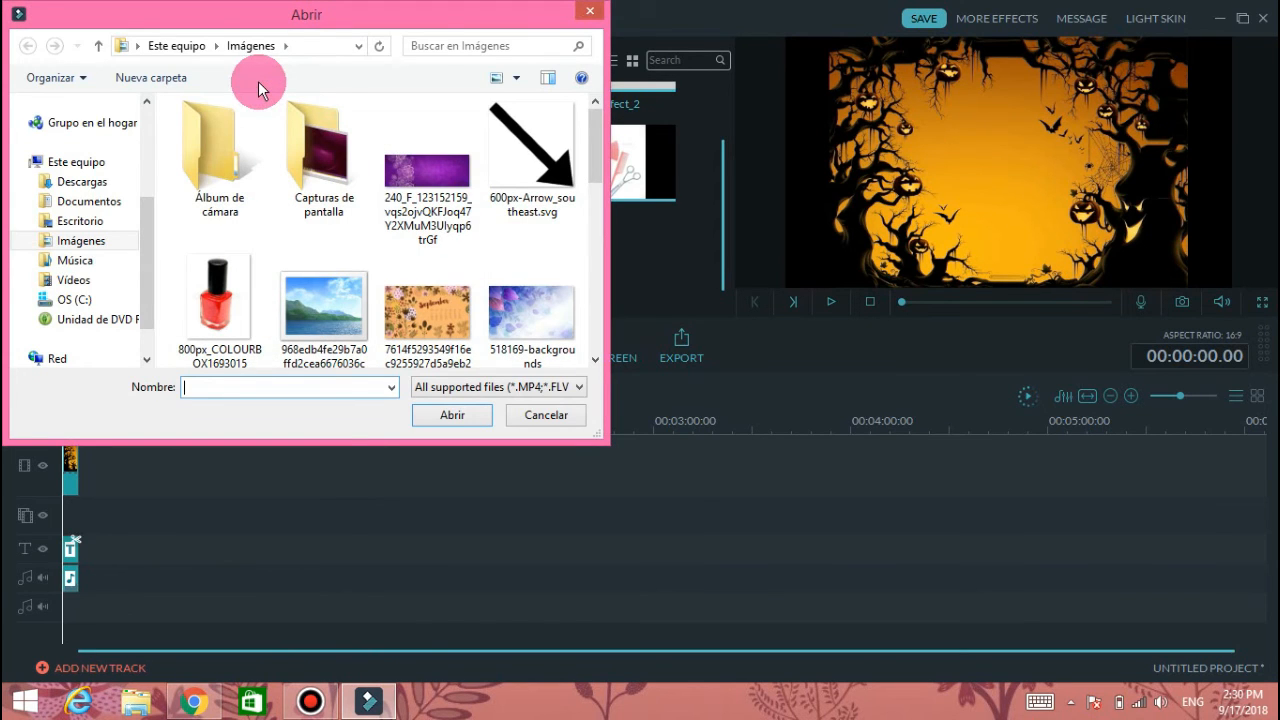
{"action": "left_click_drag", "start_coordinate": [597, 140], "coordinate": [597, 181]}
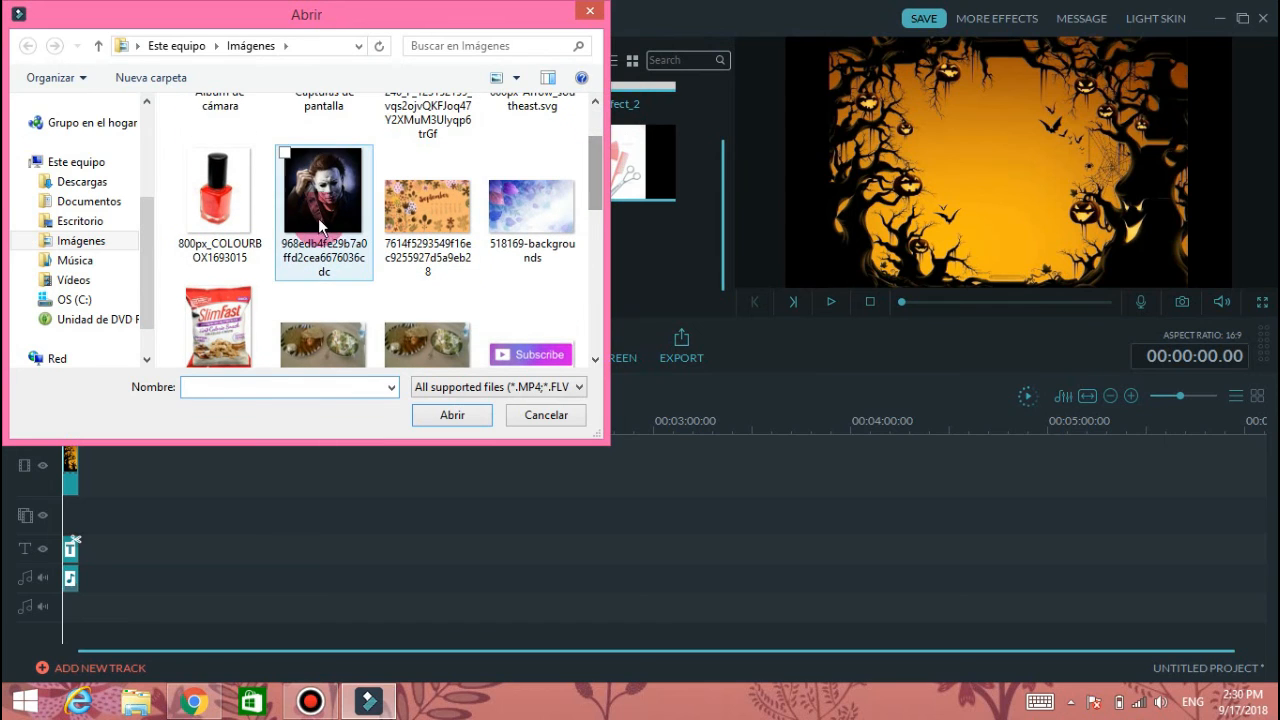
{"action": "left_click", "coordinate": [320, 228]}
{"action": "left_click", "coordinate": [451, 415]}
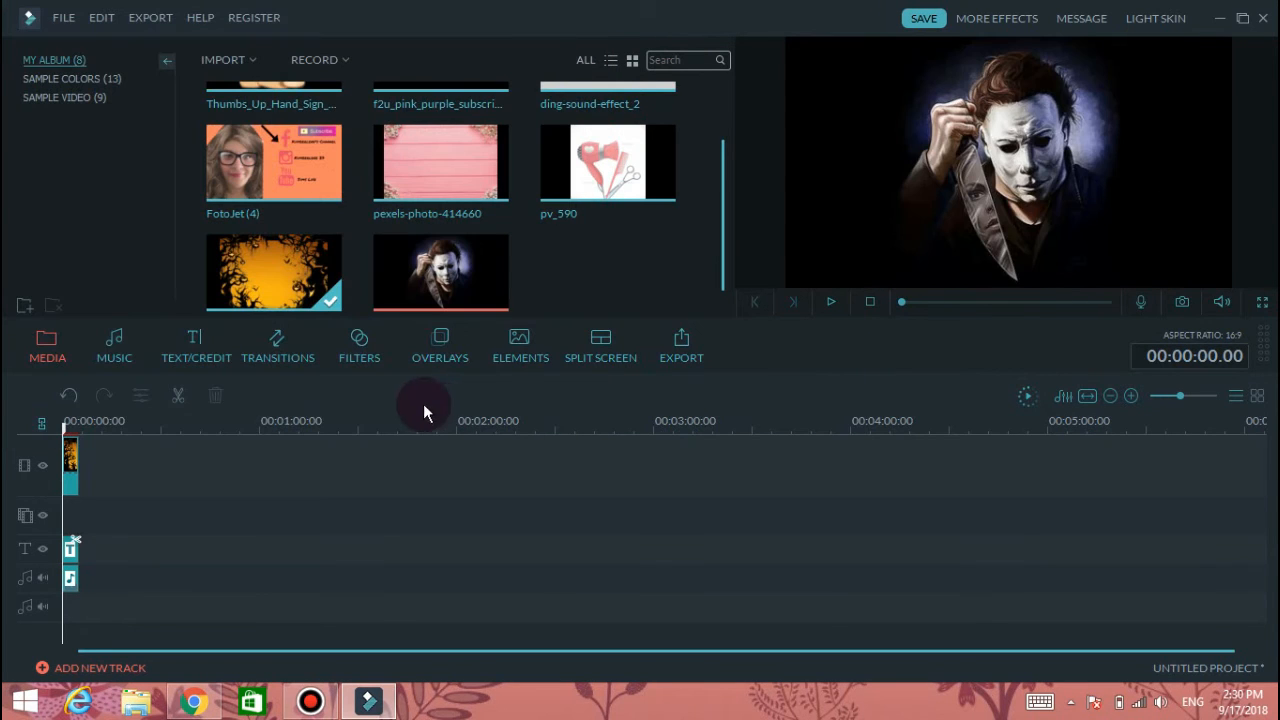
Place the Michael Myers image at the start of the overlay track and shrink it into the lower middle of the frame
{"action": "left_click_drag", "start_coordinate": [480, 275], "coordinate": [78, 526]}
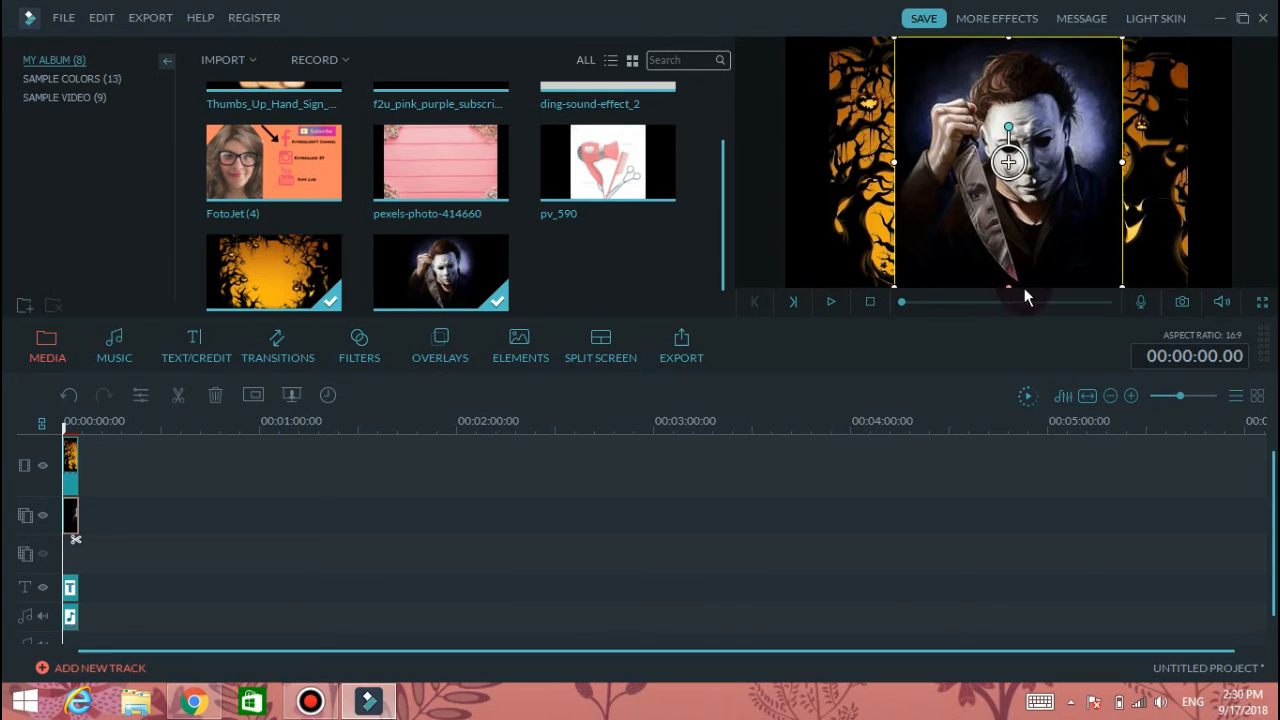
{"action": "left_click_drag", "start_coordinate": [1121, 285], "coordinate": [978, 130]}
{"action": "left_click_drag", "start_coordinate": [937, 90], "coordinate": [1015, 234]}
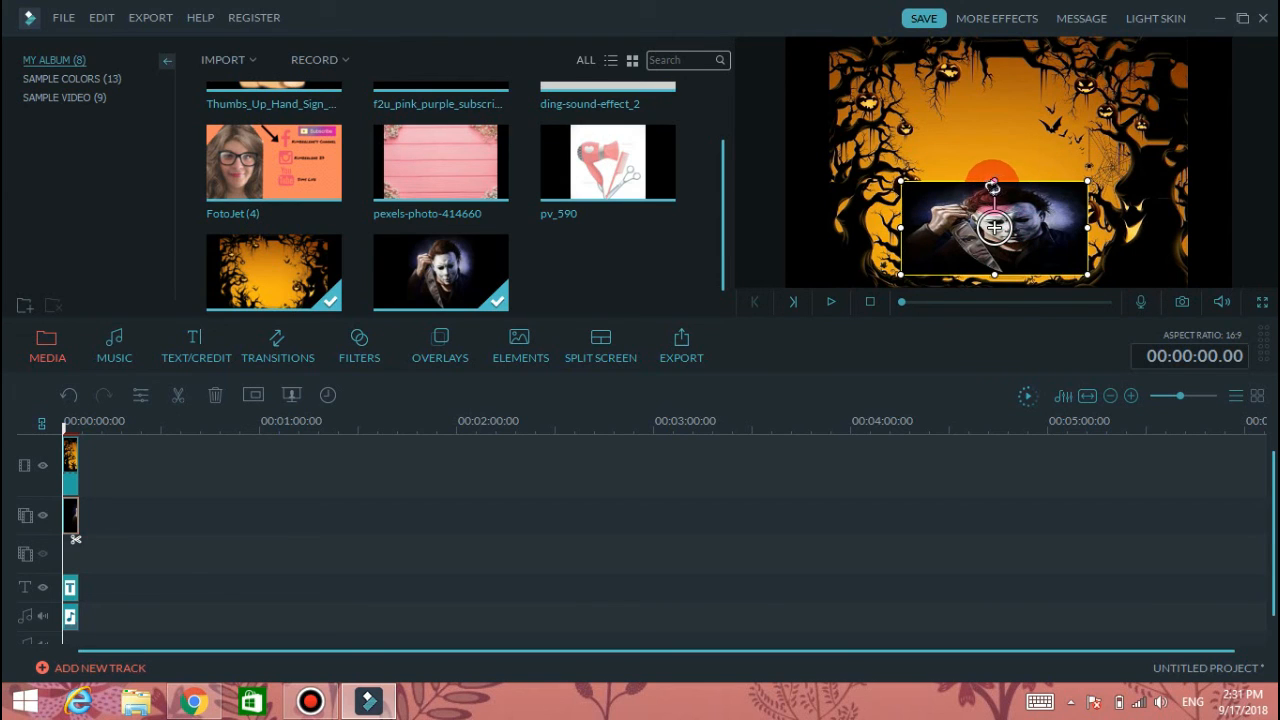
{"action": "left_click_drag", "start_coordinate": [994, 182], "coordinate": [998, 193]}
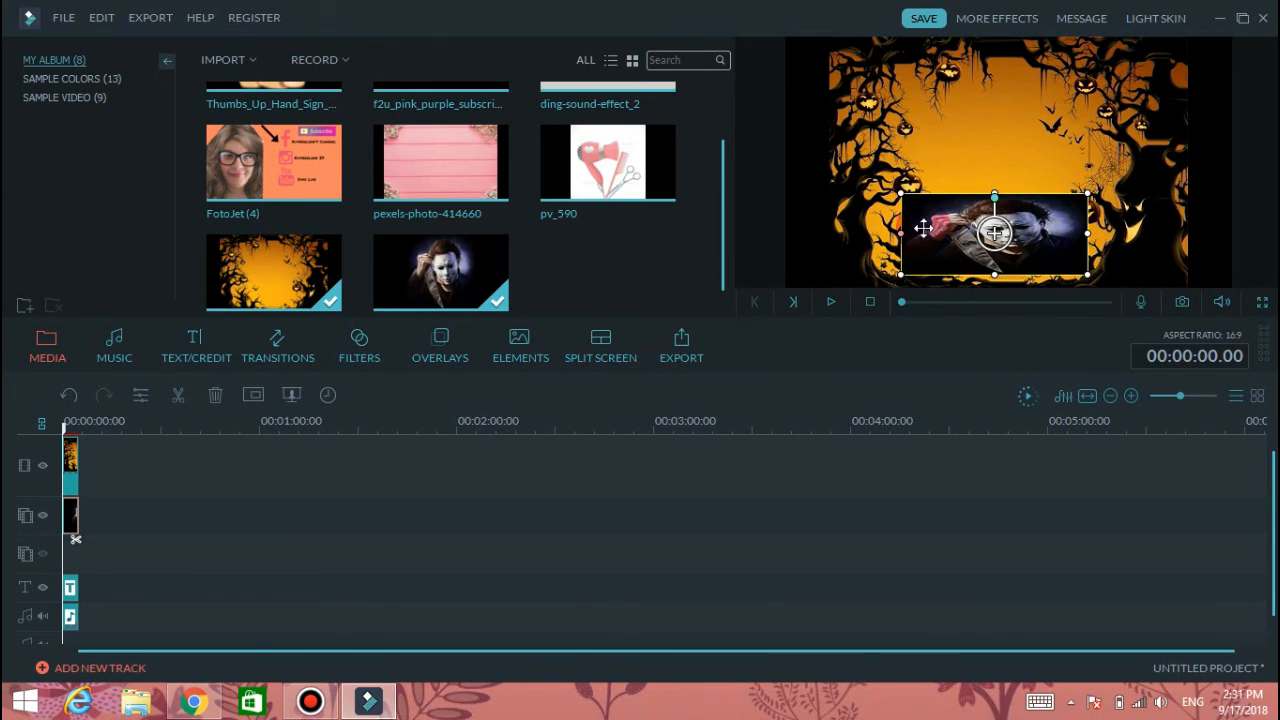
Browse the motion presets for the Michael Myers overlay and apply Fade Slide 2
{"action": "double_click", "coordinate": [74, 515]}
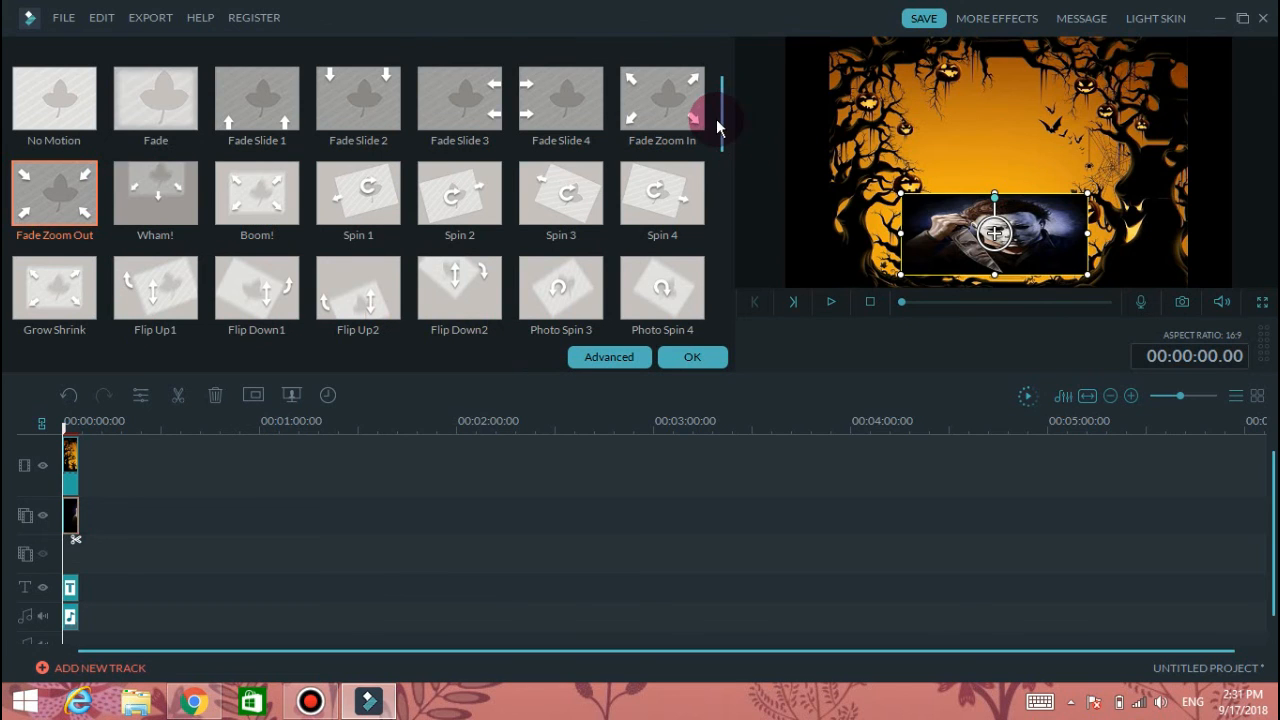
{"action": "scroll", "coordinate": [719, 158], "scroll_direction": "down", "scroll_amount": 2}
{"action": "scroll", "coordinate": [660, 260], "scroll_direction": "down", "scroll_amount": 5}
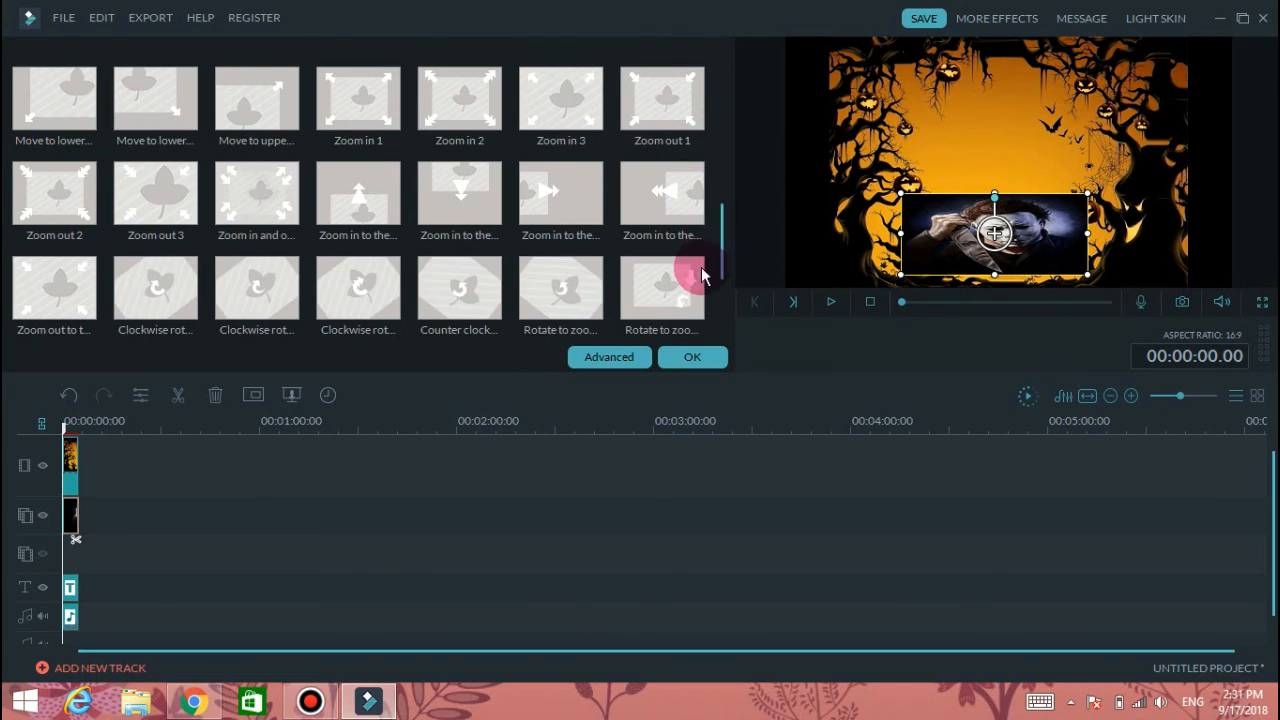
{"action": "left_click_drag", "start_coordinate": [722, 260], "coordinate": [651, 40]}
{"action": "double_click", "coordinate": [358, 100]}
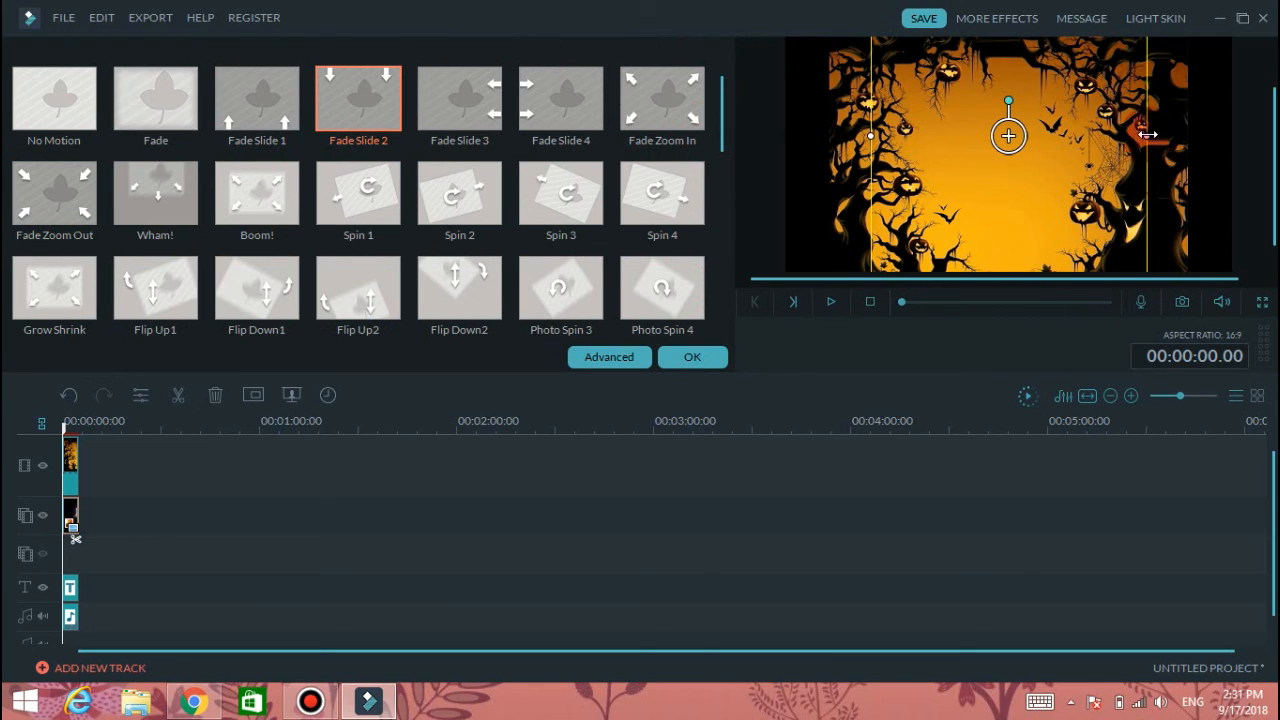
Shrink the Michael Myers overlay again, move it to the lower middle of the frame, accept the changes and play the intro
{"action": "left_click_drag", "start_coordinate": [1109, 166], "coordinate": [1073, 124]}
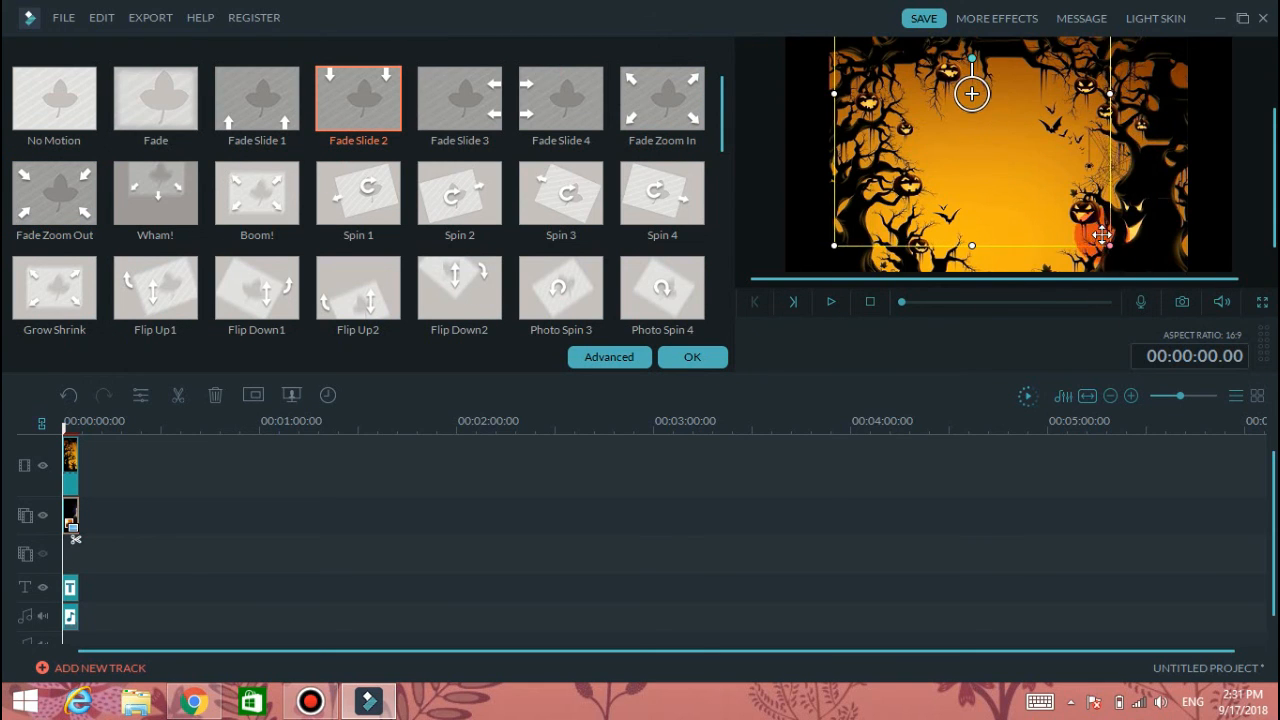
{"action": "left_click_drag", "start_coordinate": [1110, 243], "coordinate": [1046, 237]}
{"action": "left_click_drag", "start_coordinate": [986, 78], "coordinate": [1012, 232]}
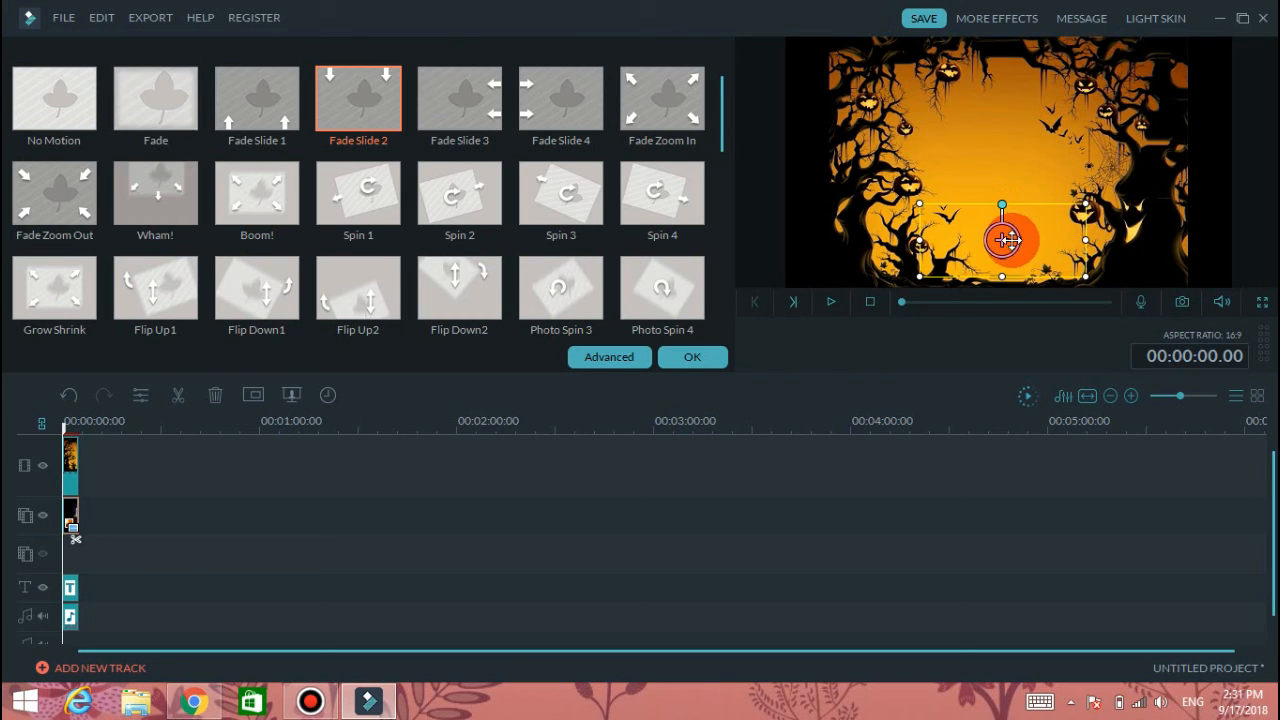
{"action": "left_click", "coordinate": [692, 357]}
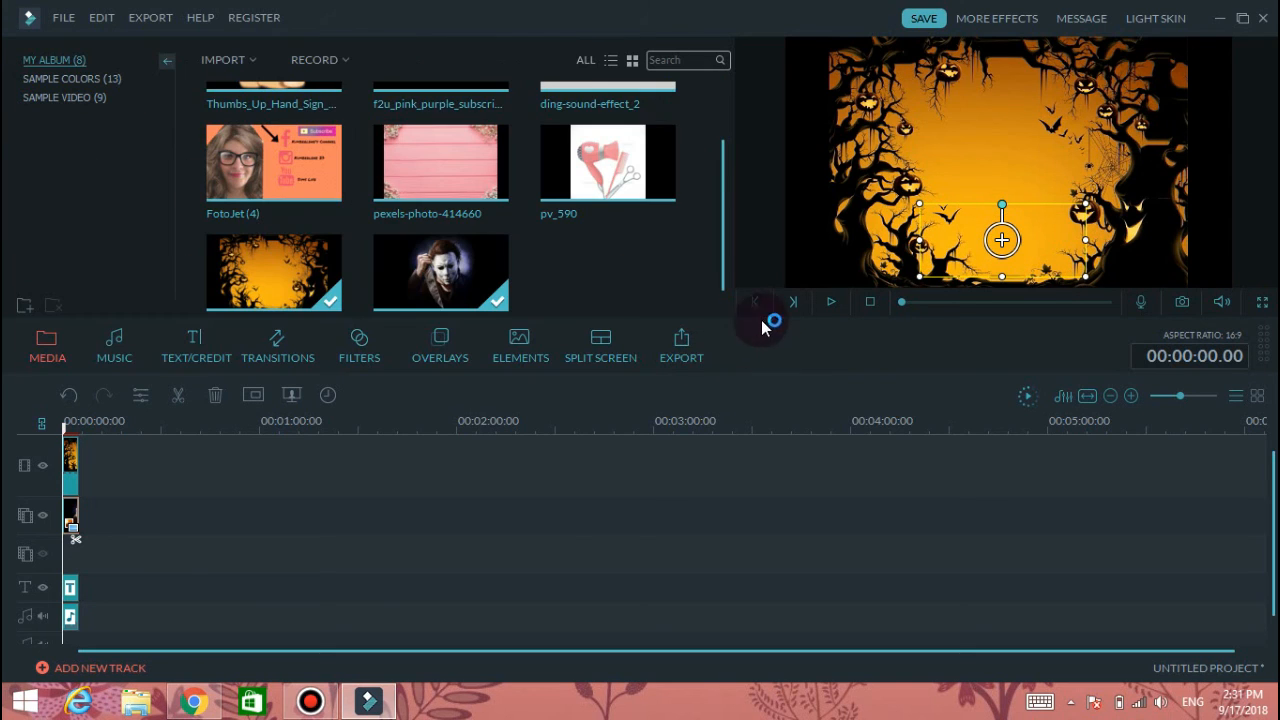
{"action": "left_click", "coordinate": [833, 304]}
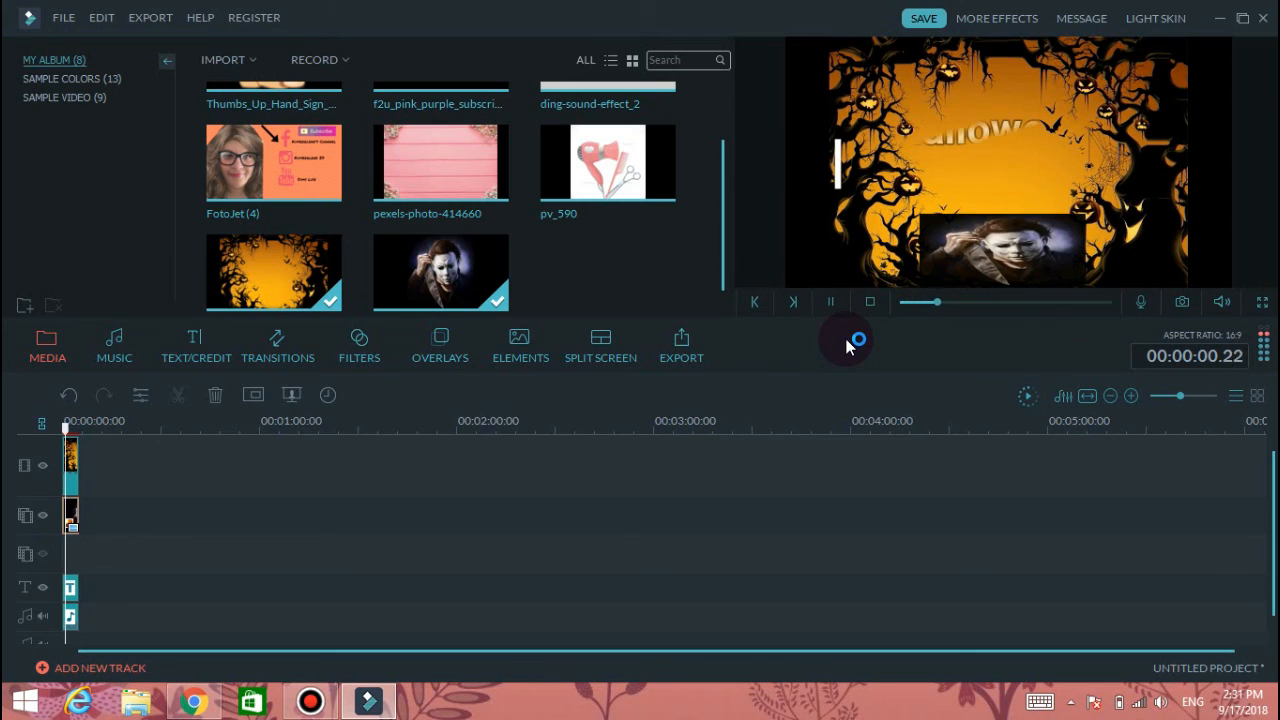